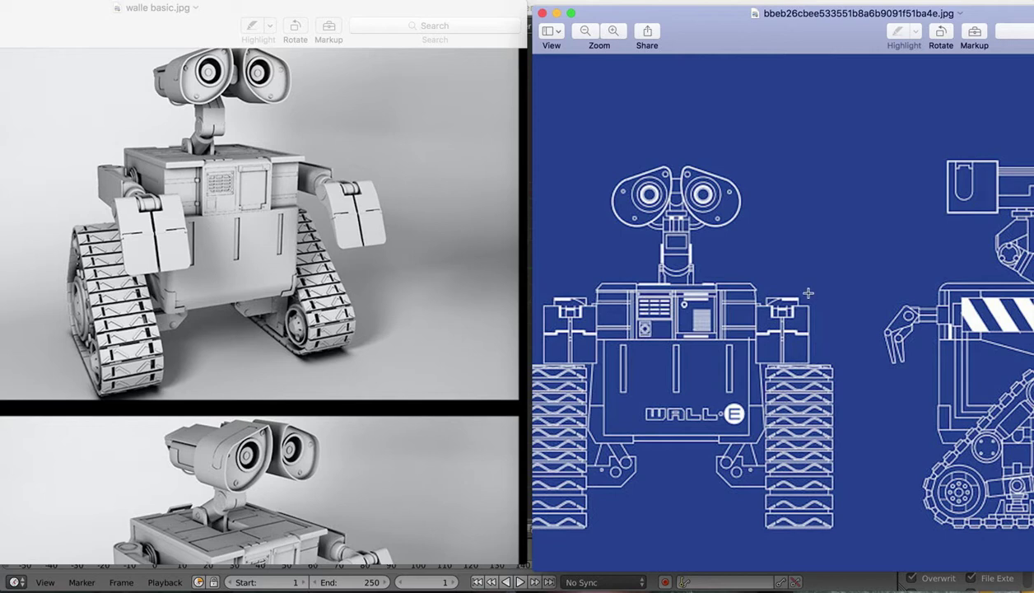
Examine both WALL-E reference renders, comparing the robot's body shape with the blueprint alongside.
scroll(377, 239, "up", 1)
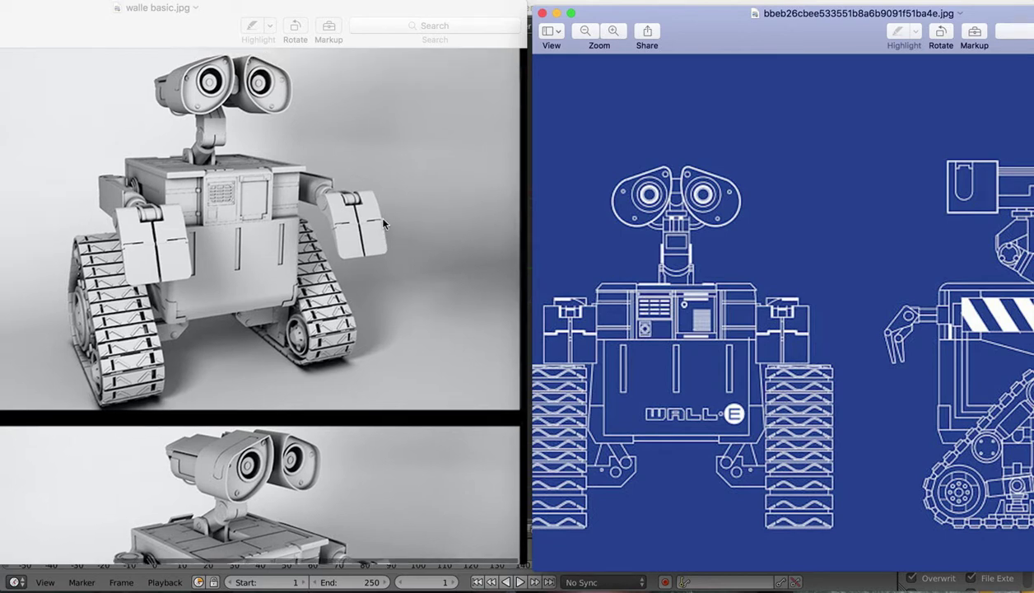
scroll(383, 226, "down", 6)
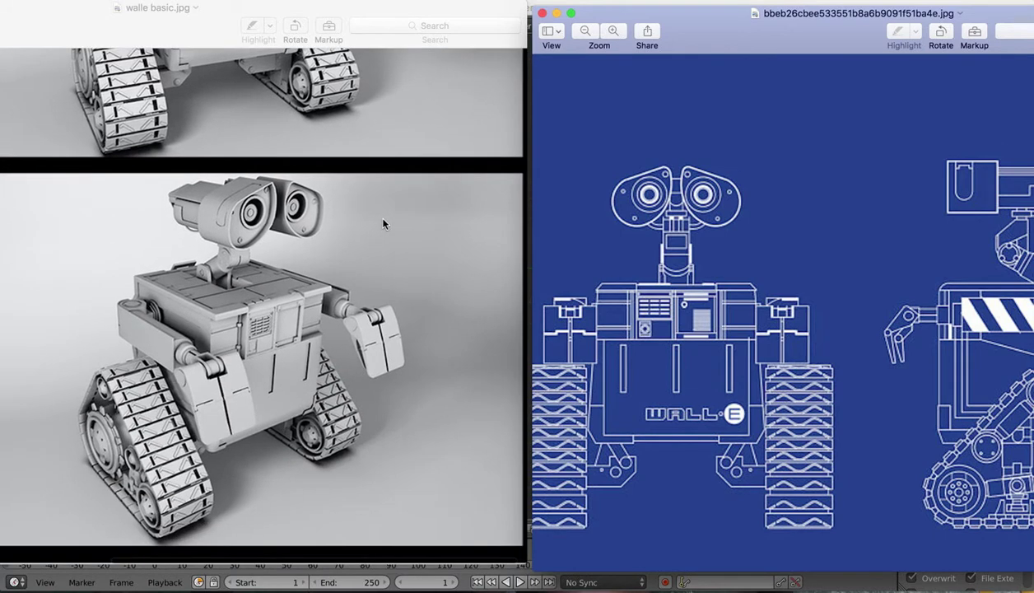
scroll(383, 224, "up", 6)
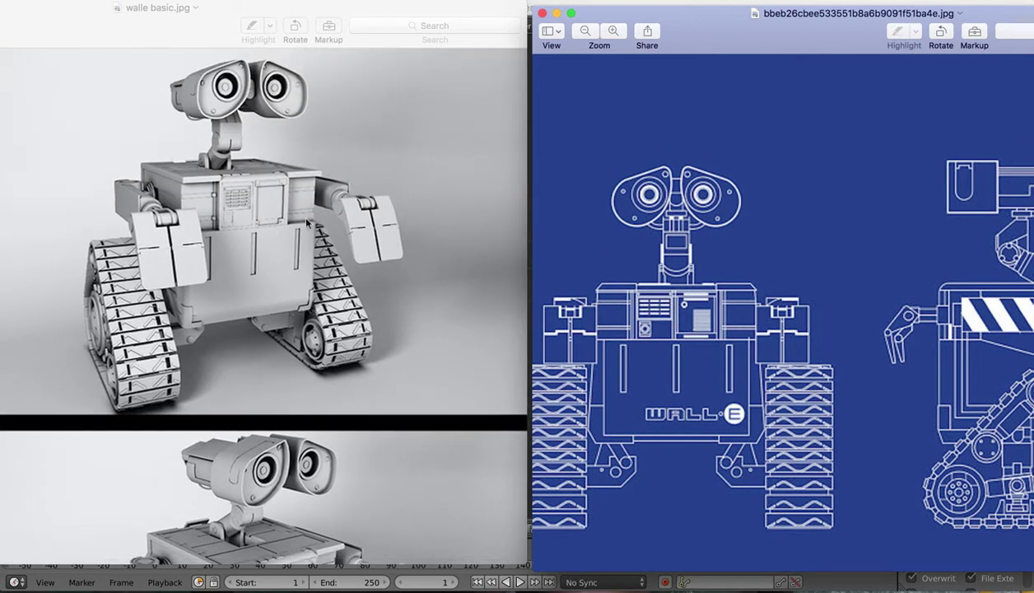
Switch to Blender and set the default cube's scale to 2 on the X, Y and Z axes.
mouse_move(832, 586)
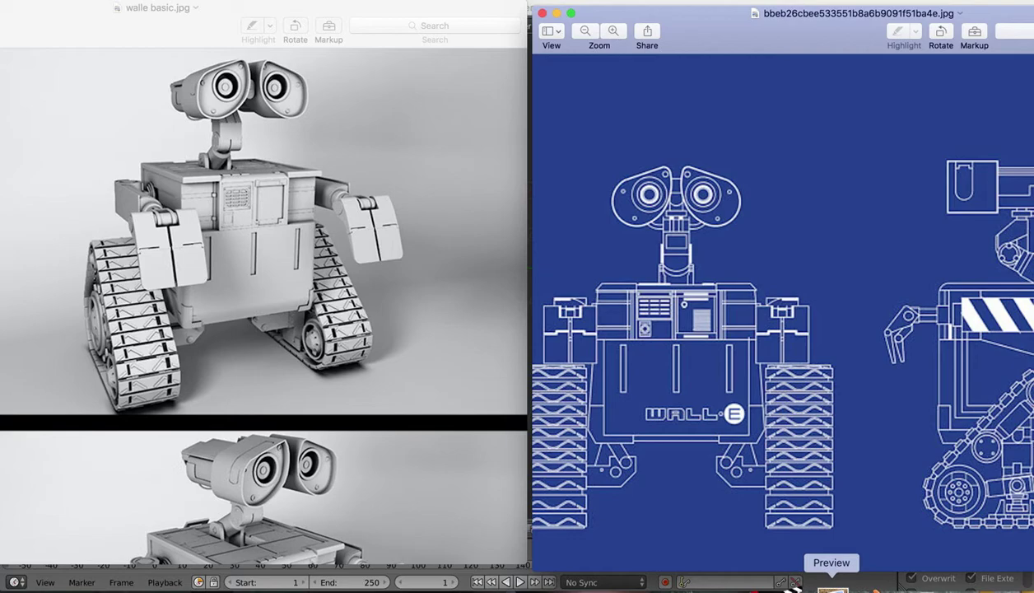
left_click(863, 588)
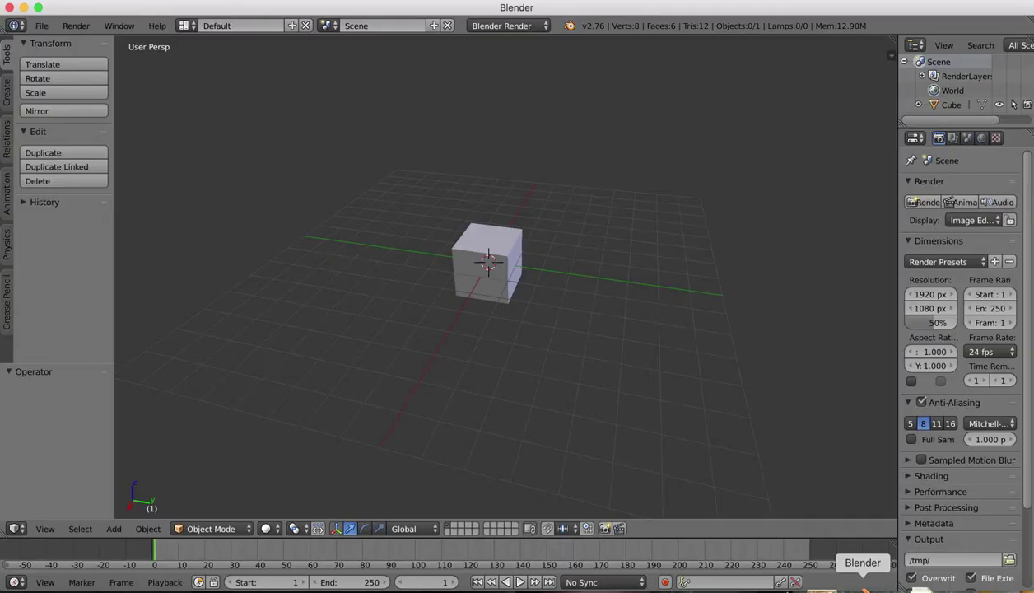
right_click(477, 244)
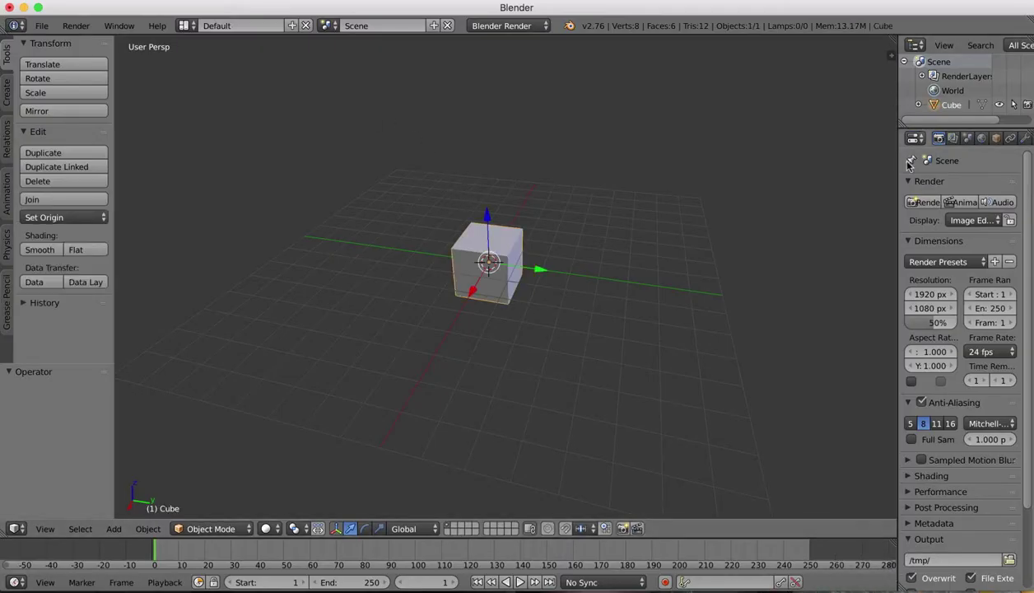
left_click_drag(899, 163, 859, 161)
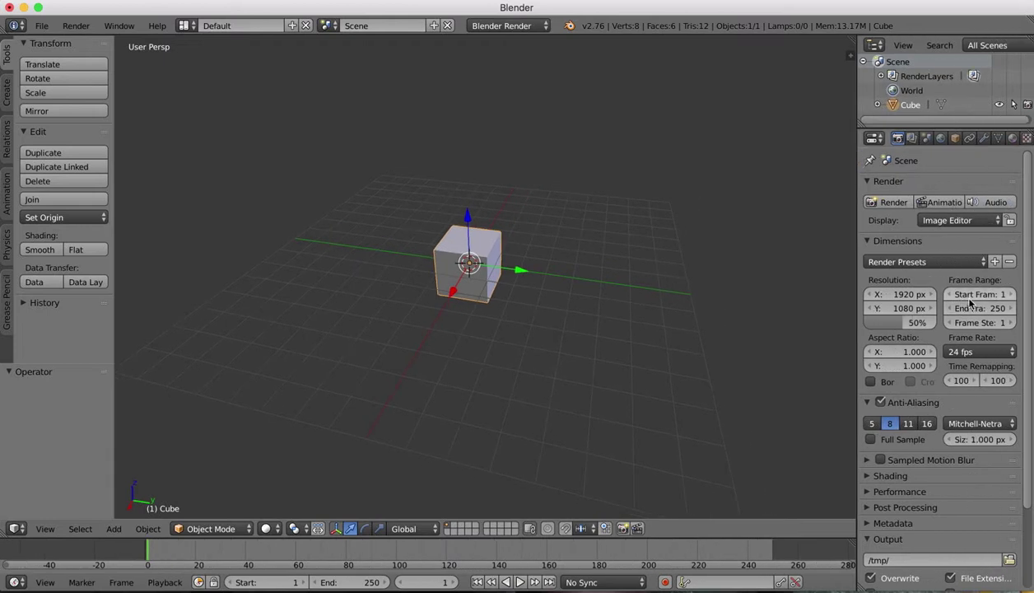
left_click(955, 137)
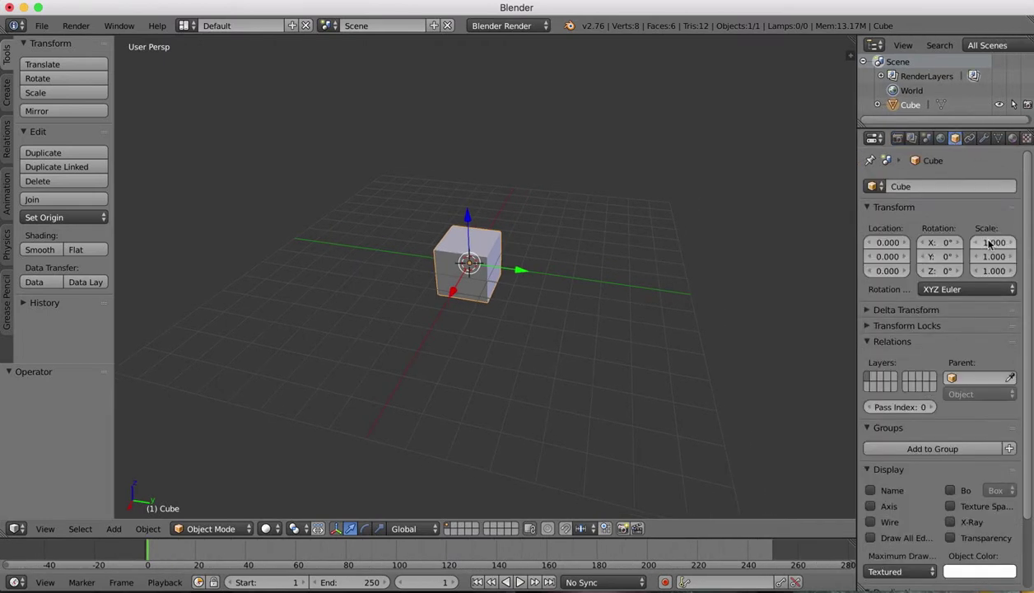
left_click(991, 243)
type("2")
key("Return")
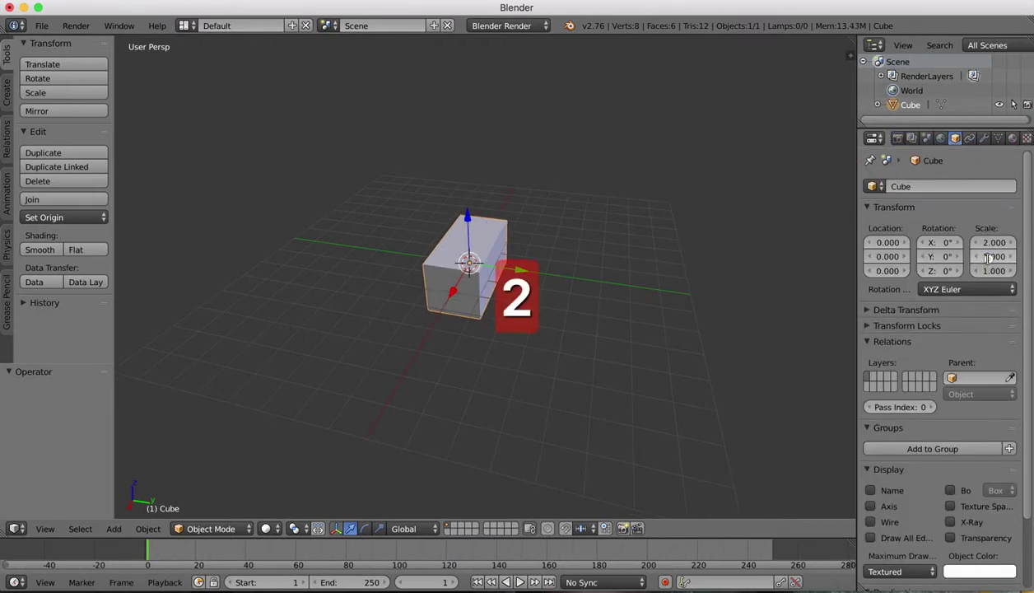
left_click(991, 257)
type("2")
key("Return")
left_click(985, 270)
type("2")
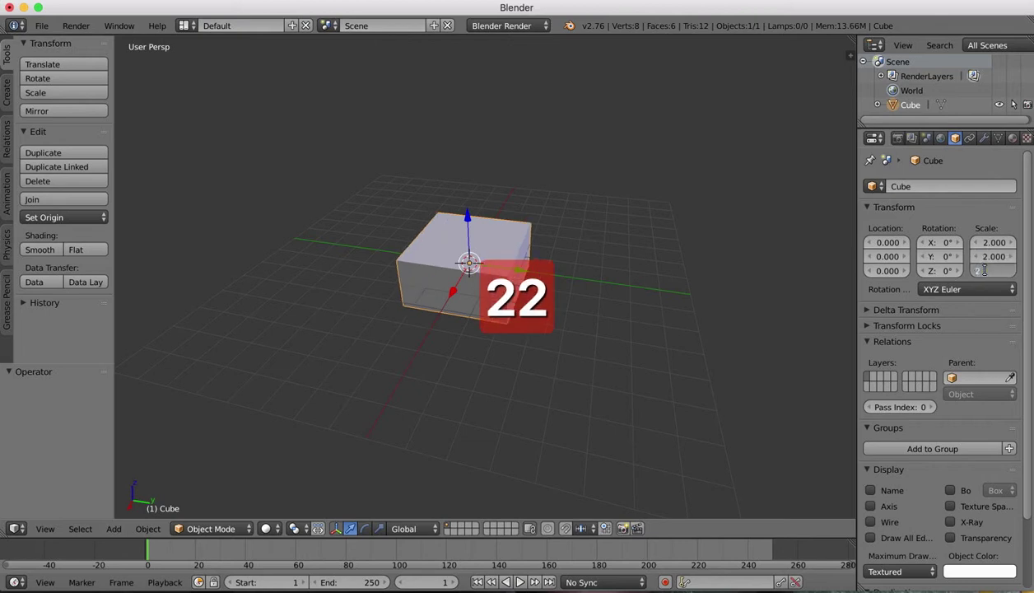
key("Return")
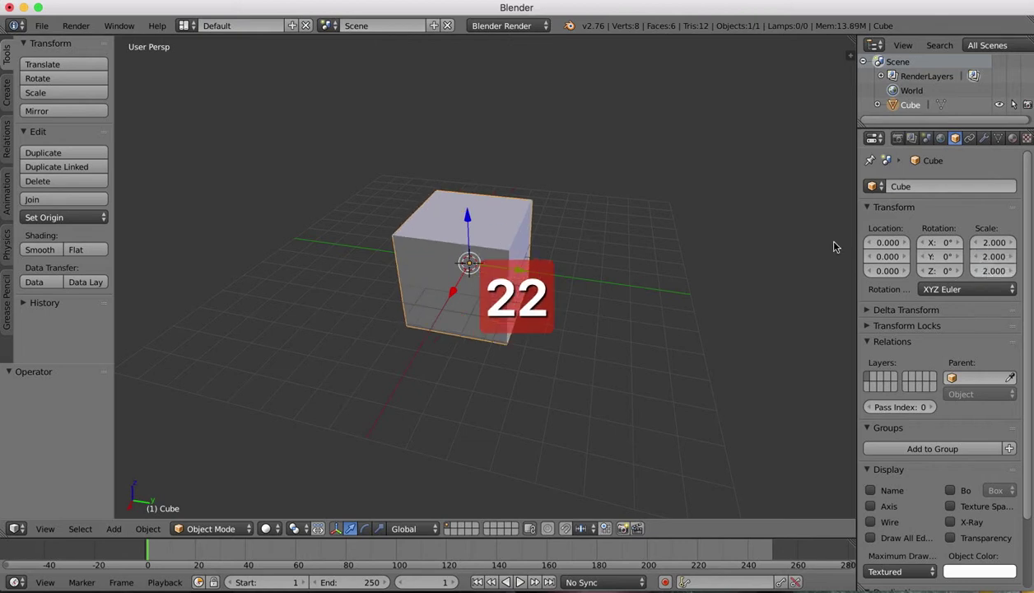
Enter Edit Mode on the cube and add one centred loop cut that divides it into two halves along X.
left_click(214, 529)
left_click(201, 494)
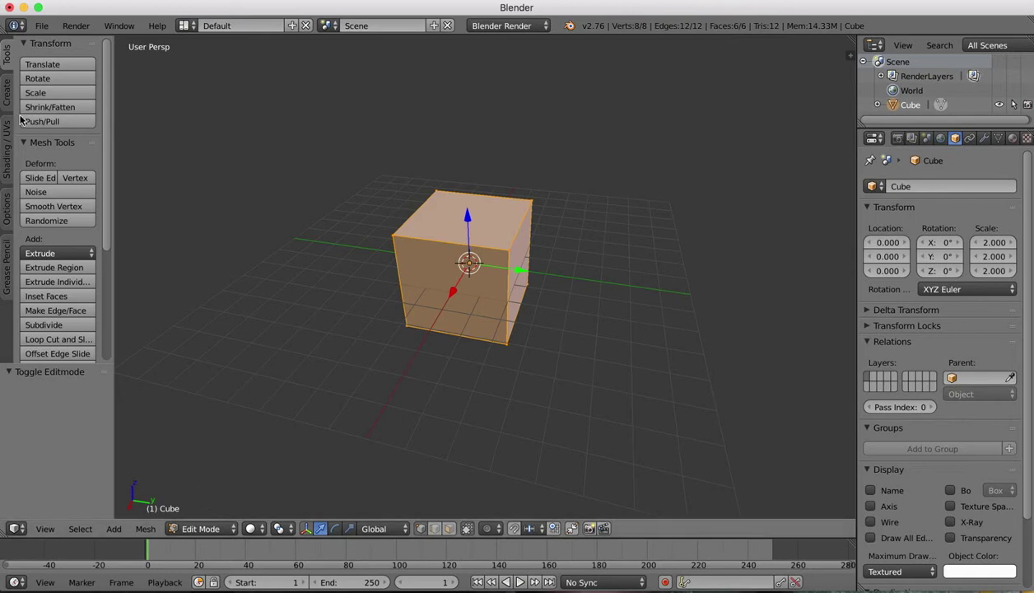
left_click(54, 339)
left_click(519, 228)
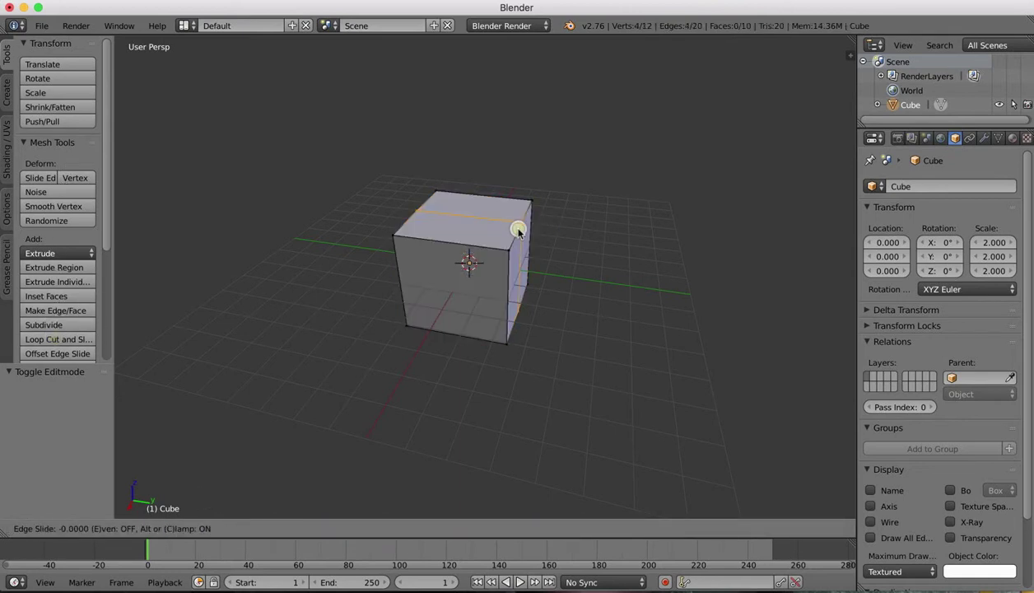
left_click(519, 234)
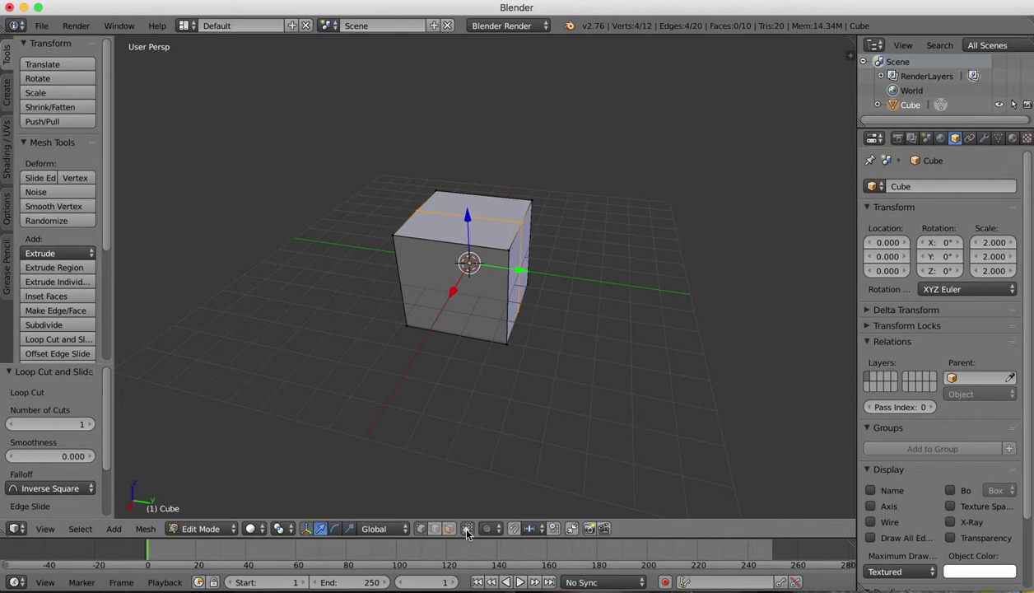
Select all five faces of the cube's negative-X half in face select mode and delete them.
left_click(450, 529)
right_click(524, 227)
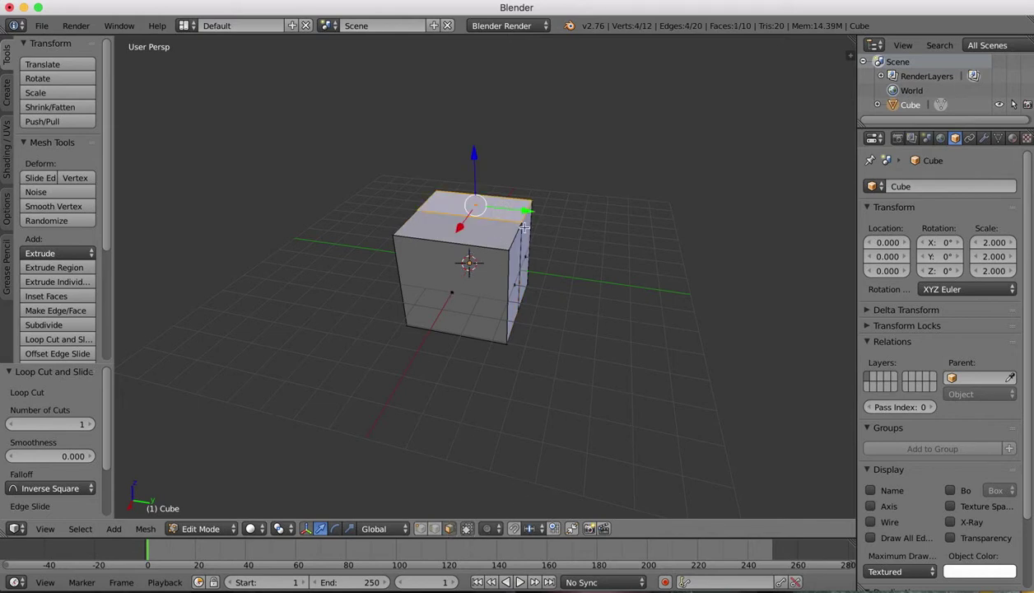
right_click(528, 228, "shift")
scroll(529, 228, "right", 5)
right_click(567, 270, "shift")
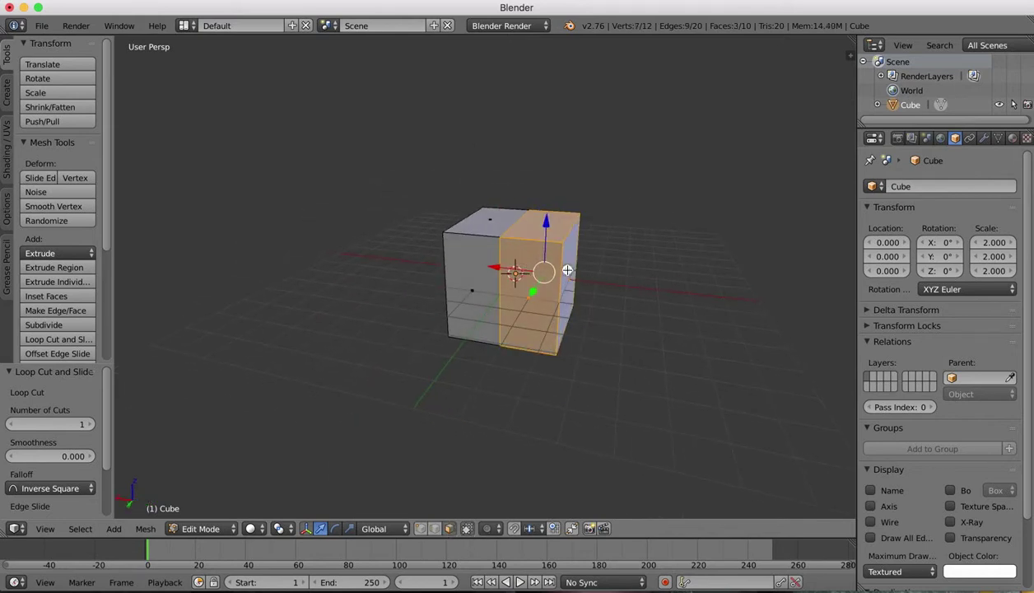
scroll(567, 271, "right", 5)
middle_click_drag(567, 270, 523, 283)
right_click(520, 281, "shift")
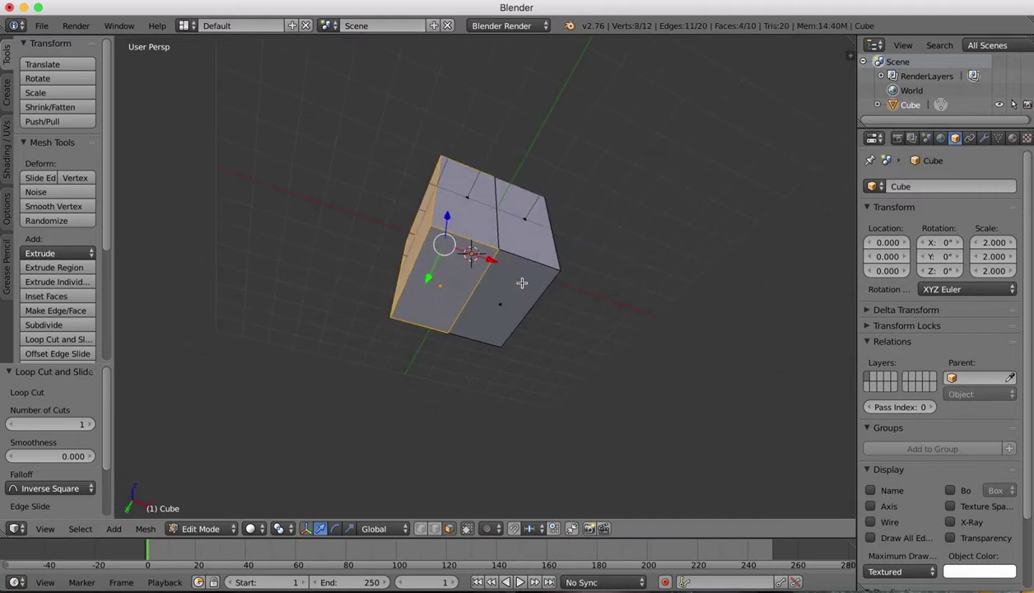
right_click(461, 225, "shift")
key("x")
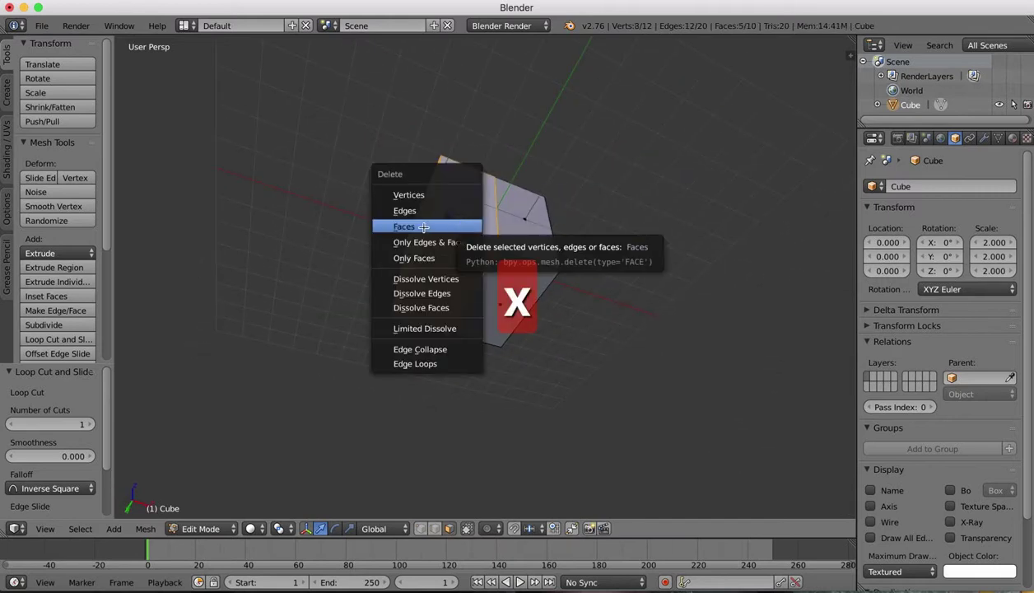
left_click(423, 227)
Add a Mirror modifier on the X axis to the remaining half of the cube.
middle_click_drag(593, 127, 591, 127)
left_click(983, 138)
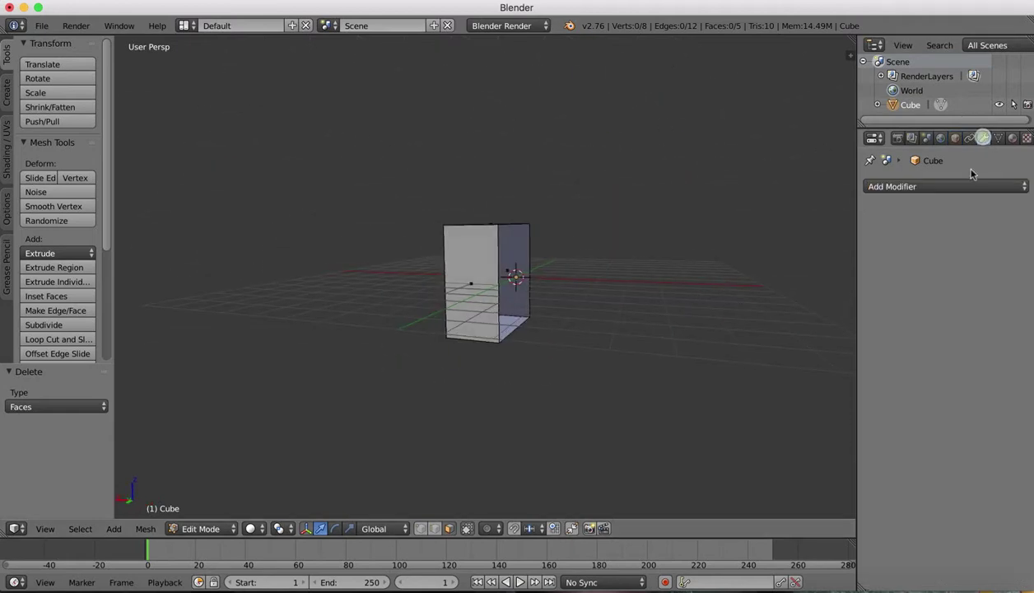
left_click(880, 188)
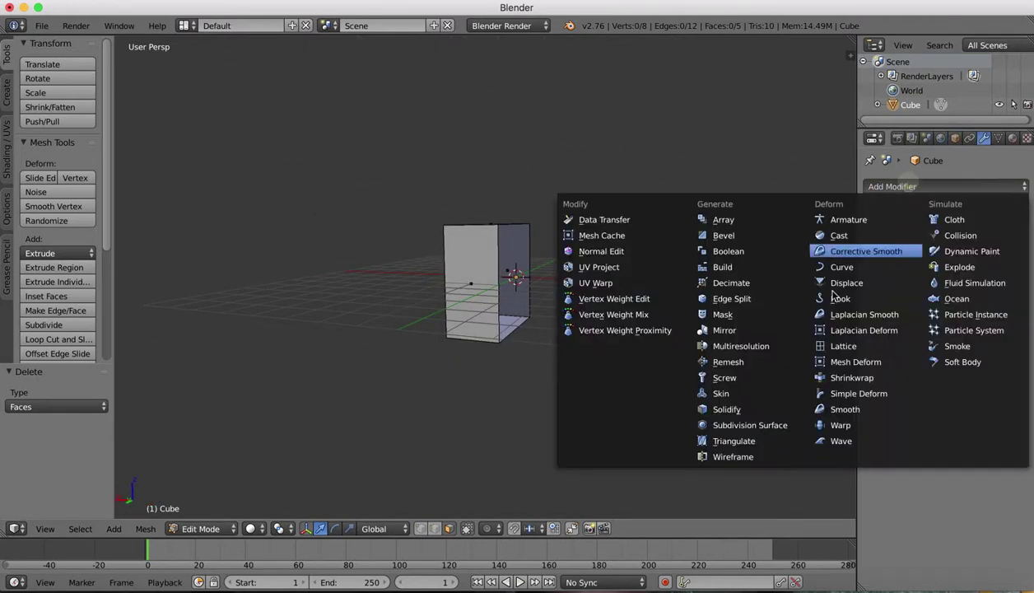
left_click(747, 334)
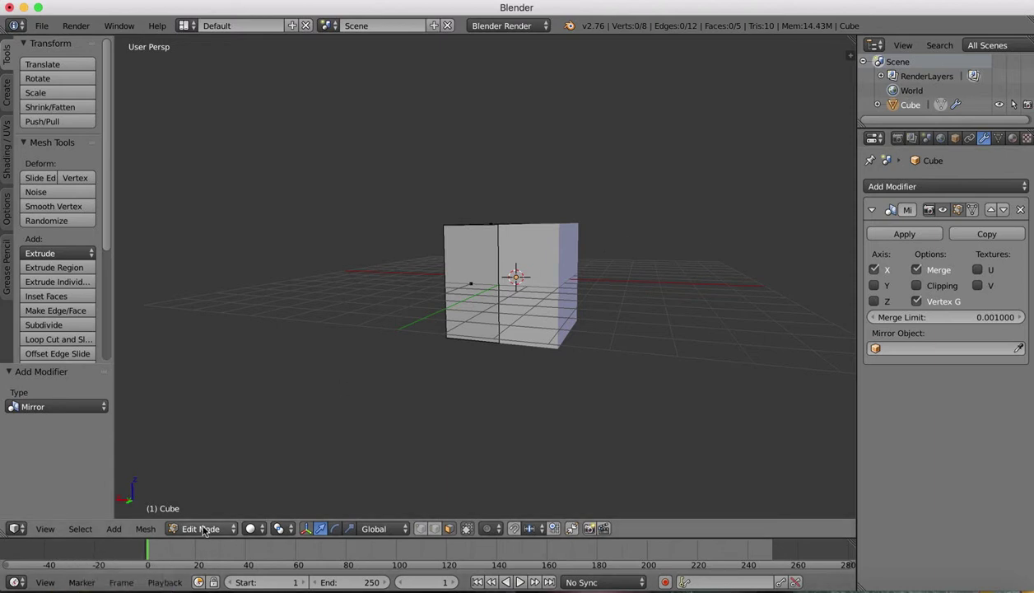
In front view, check the blueprint and knife-cut the half's front face with constrained angles, from its upper edge down and across to the outer edge.
left_click(41, 529)
left_click(79, 436)
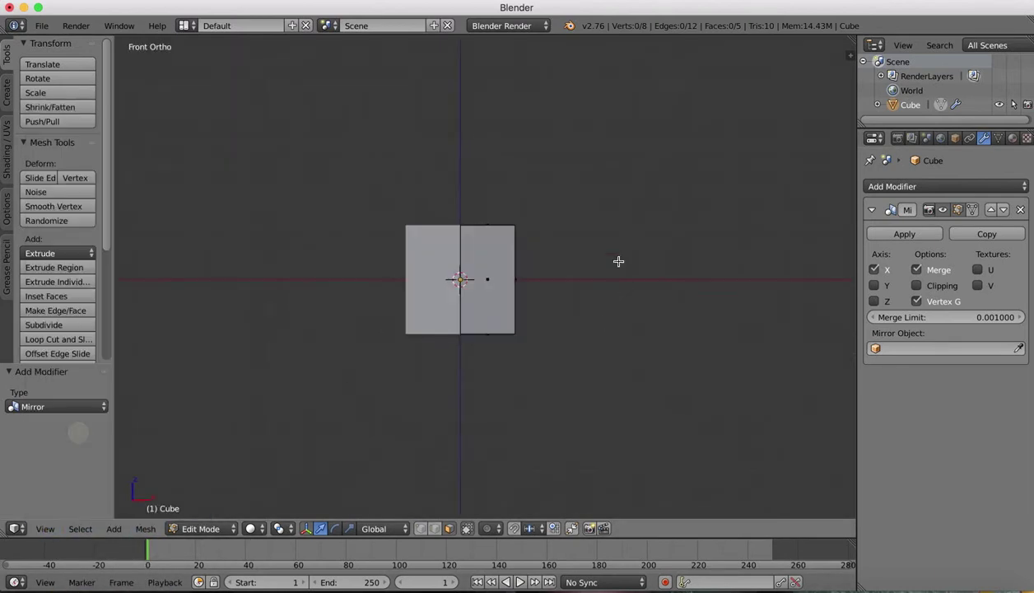
left_click(832, 589)
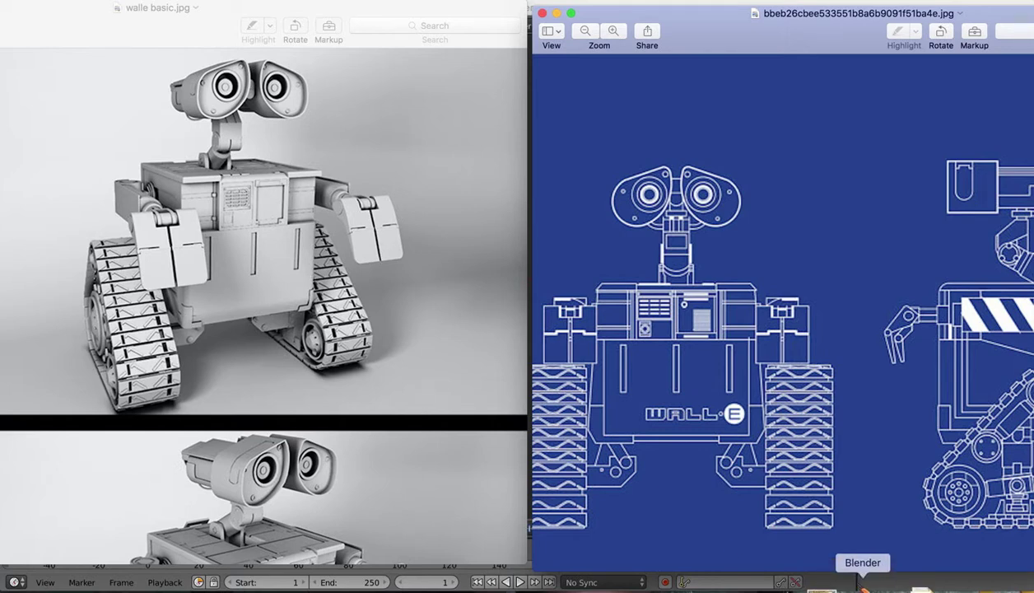
left_click(863, 587)
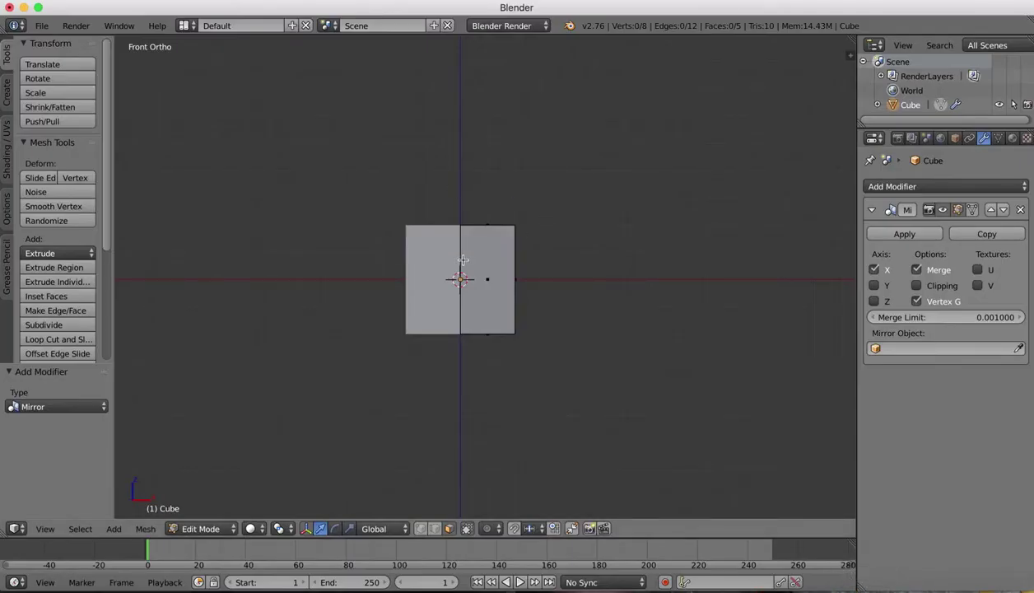
scroll(462, 259, "up", 4)
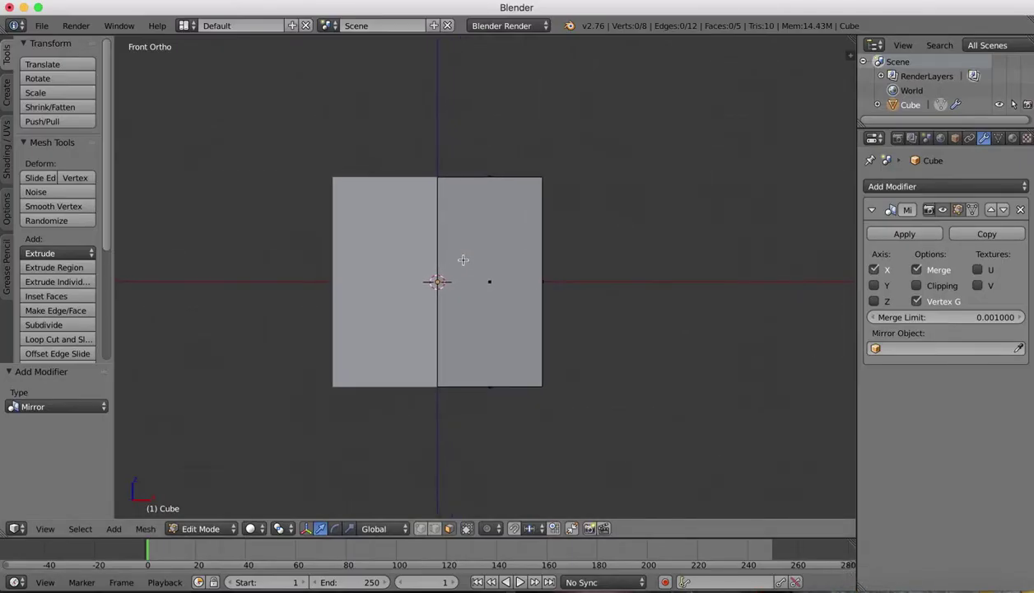
scroll(463, 260, "up", 2)
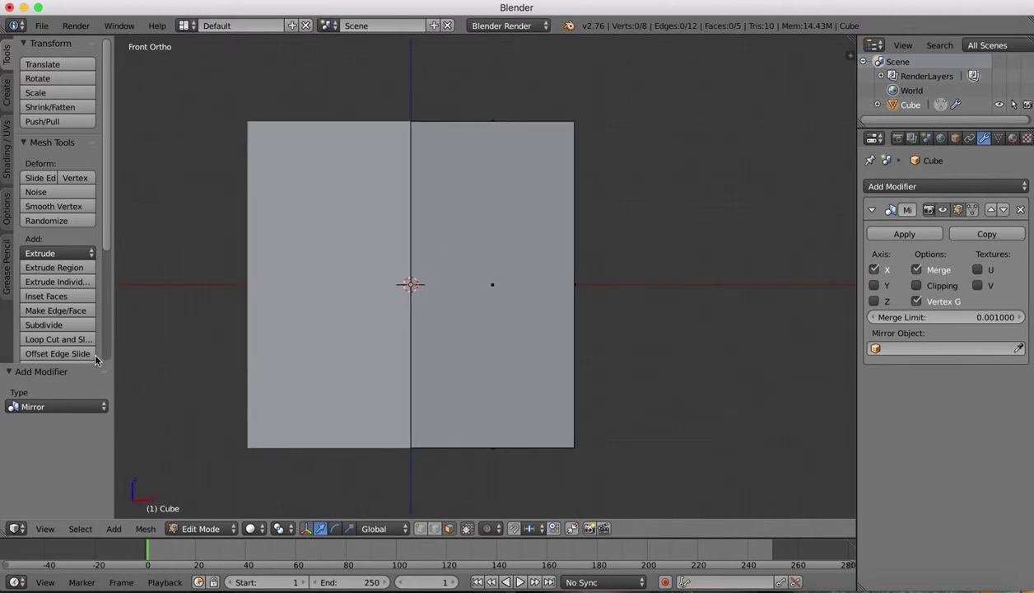
scroll(66, 338, "down", 3)
left_click(36, 302)
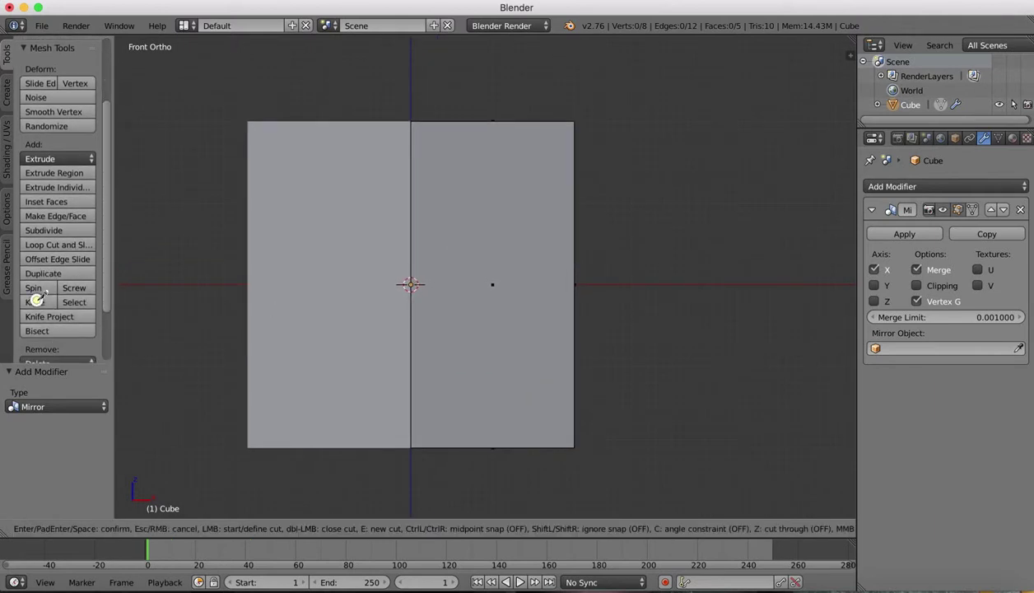
left_click(478, 121)
key("c")
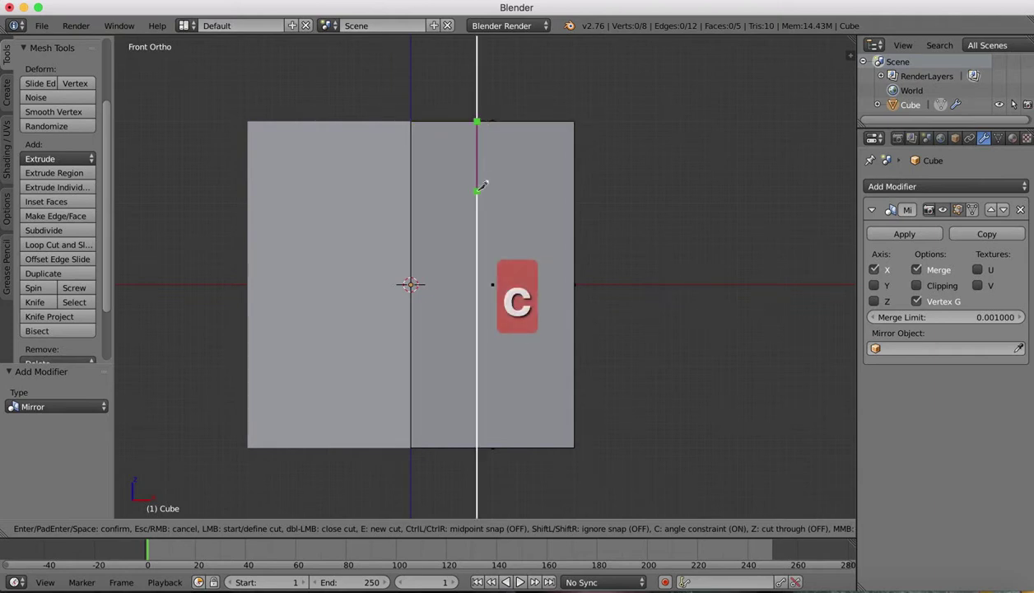
left_click(478, 244)
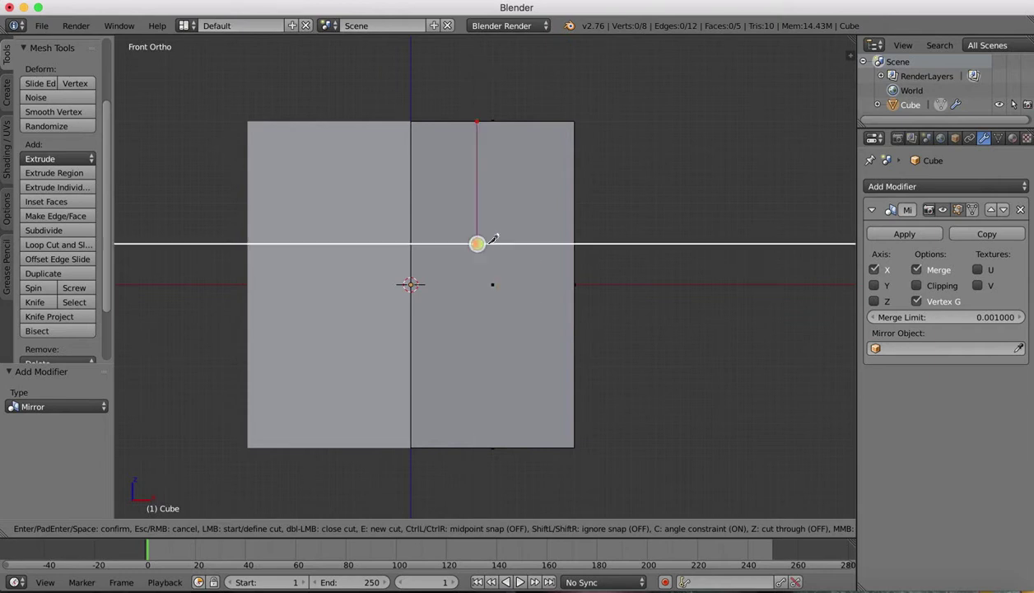
left_click(577, 241)
key("Return")
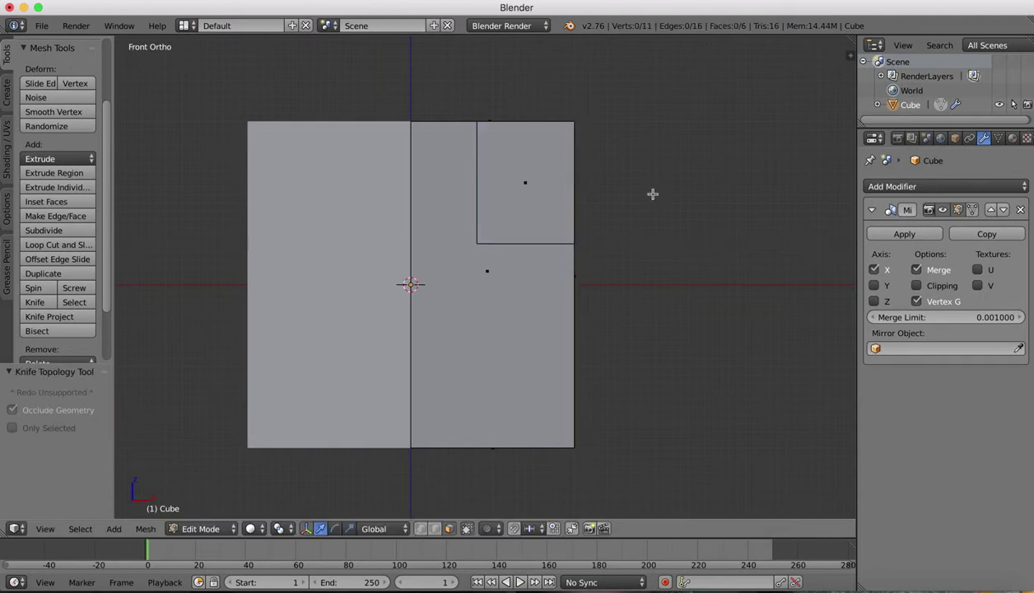
Extrude the larger L-shaped front face outward by about 0.19, leaving the upper outer corner recessed.
middle_click_drag(649, 170, 660, 173)
scroll(661, 173, "down", 8)
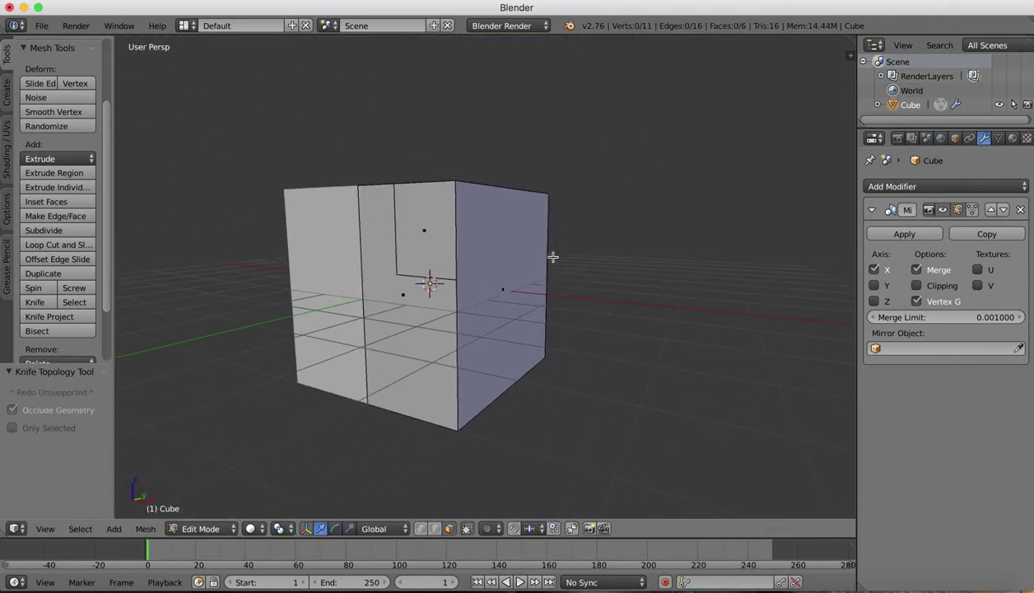
right_click(409, 363)
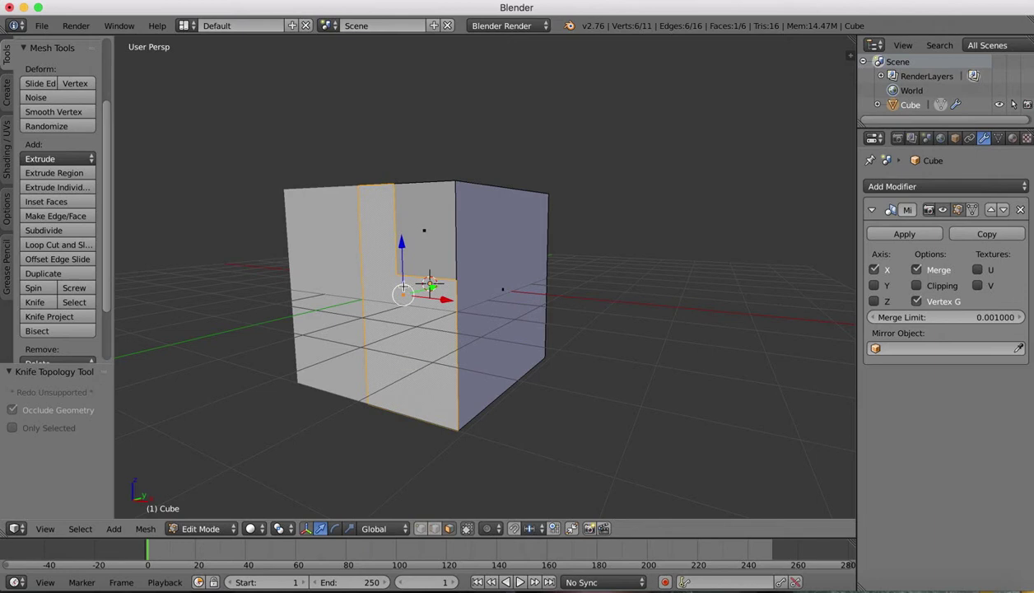
key("e")
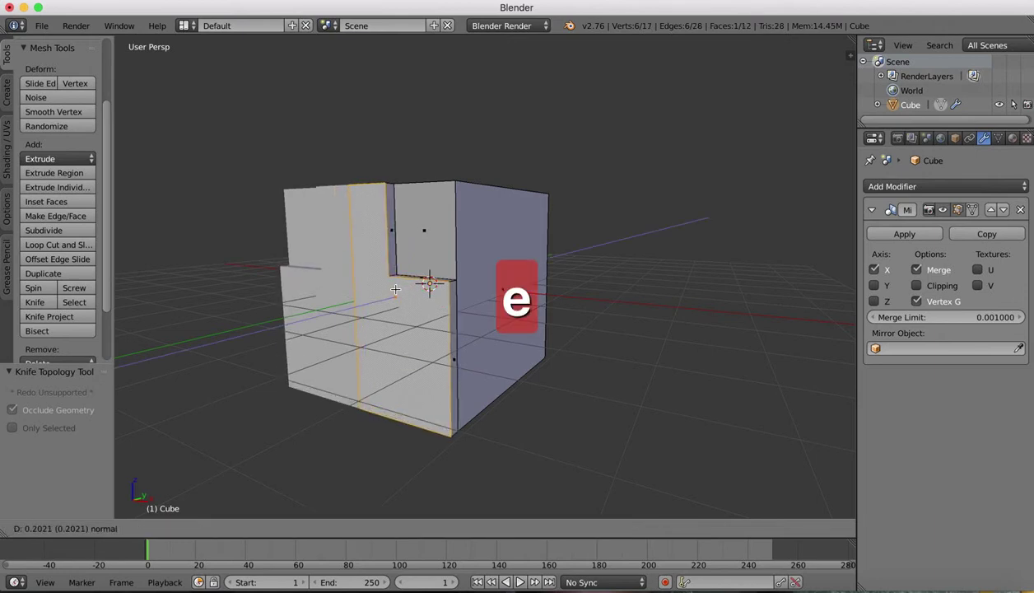
left_click(396, 289)
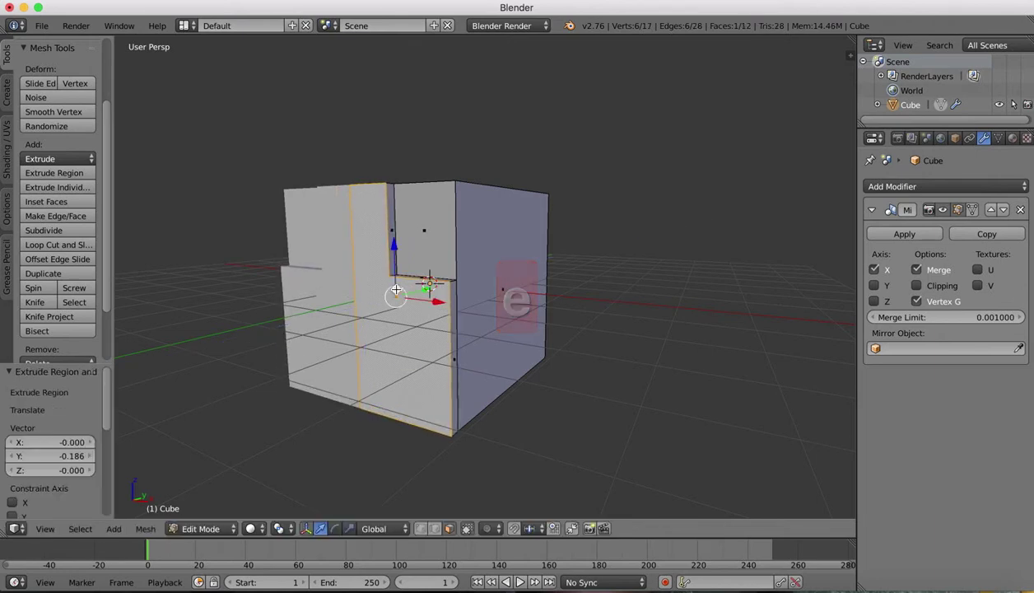
scroll(575, 298, "left", 5)
scroll(574, 299, "right", 5)
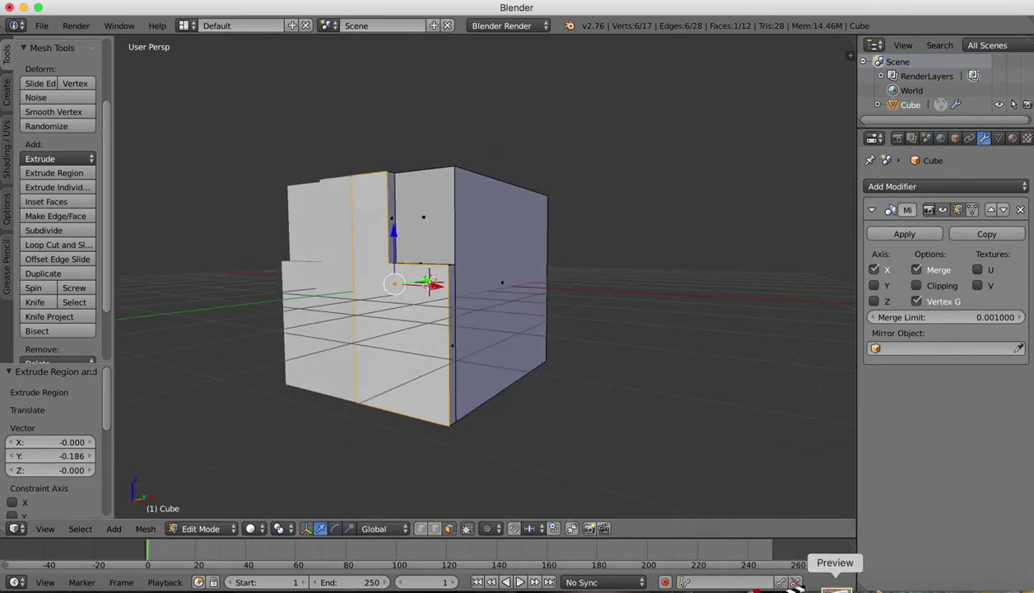
Check the body's top in the reference images in Preview, then in Blender's top view knife-cut an angle-constrained rectangle against the mirror line.
left_click(833, 587)
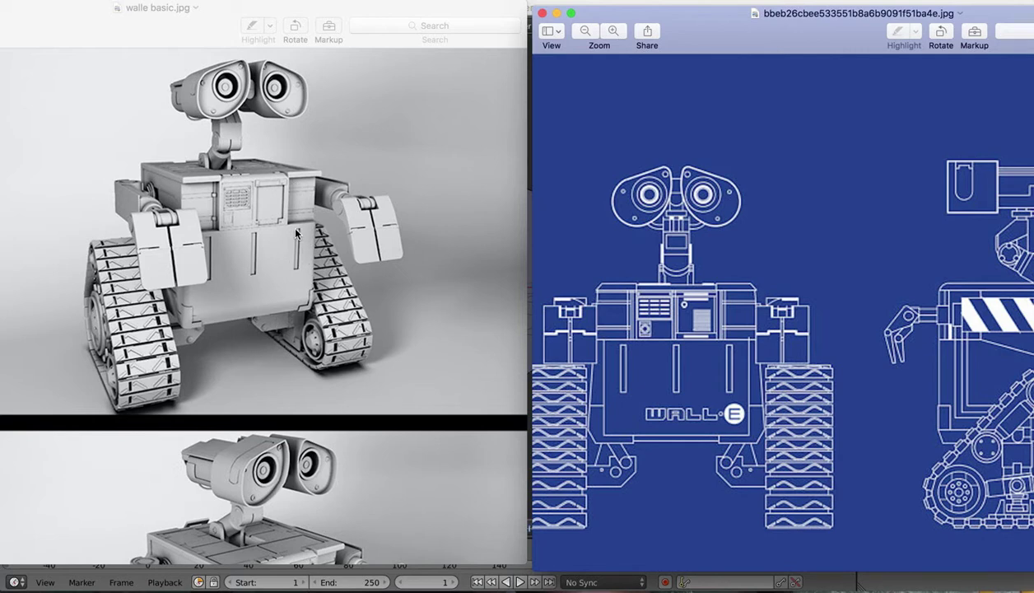
scroll(296, 234, "down", 5)
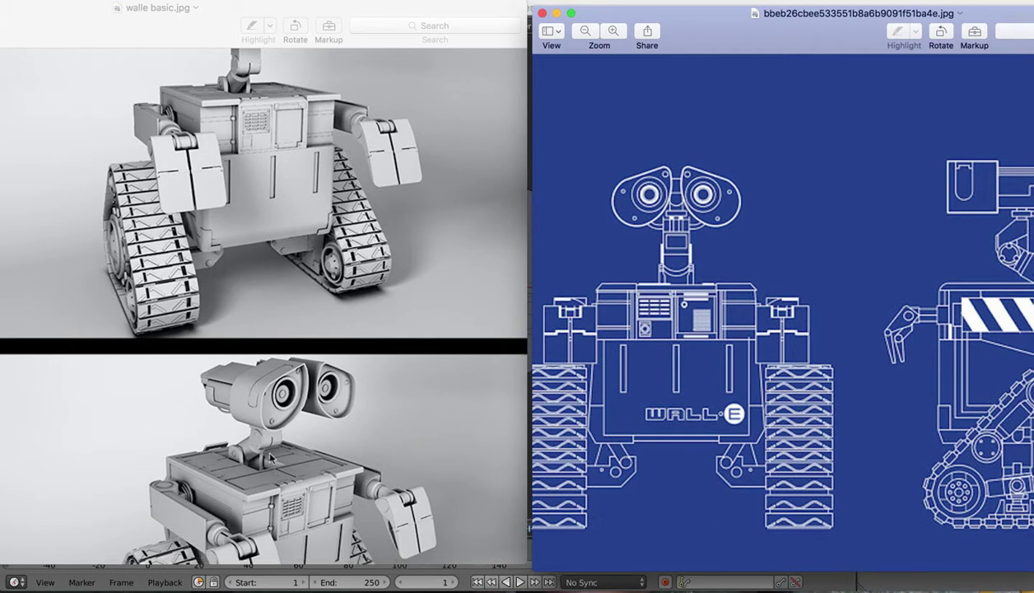
left_click(865, 584)
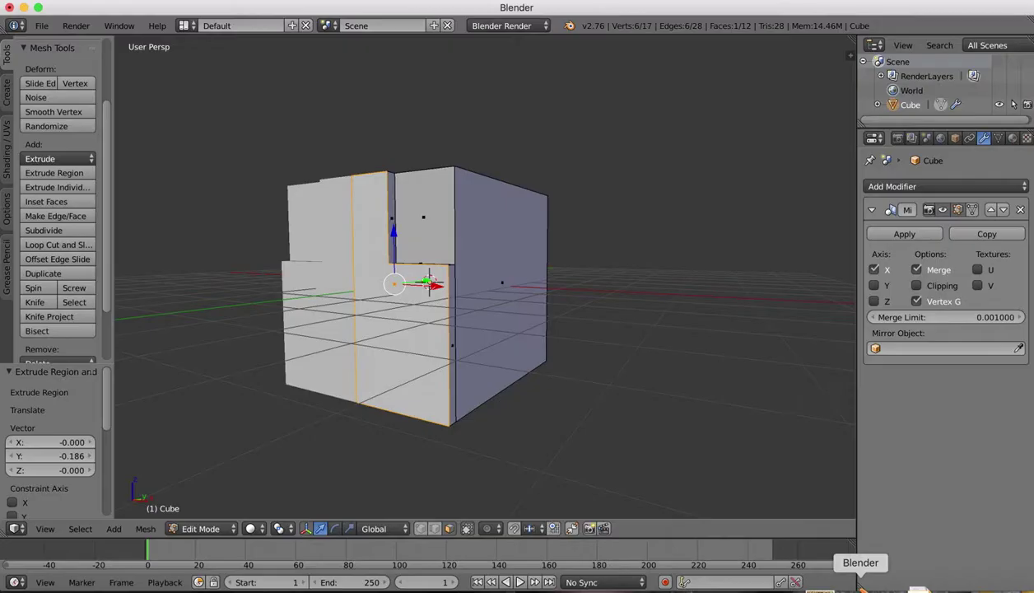
left_click(201, 529)
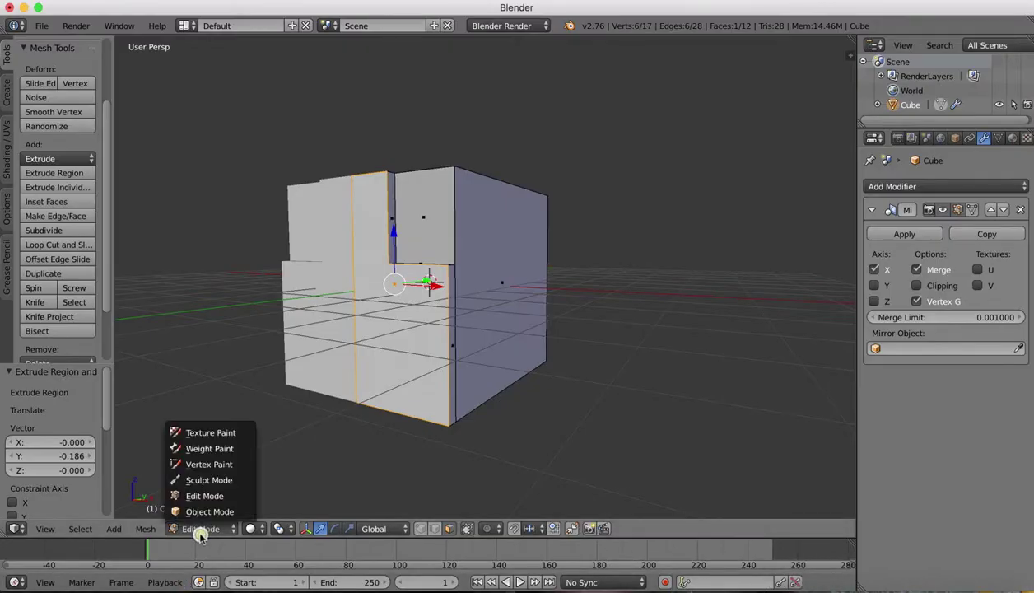
left_click(45, 529)
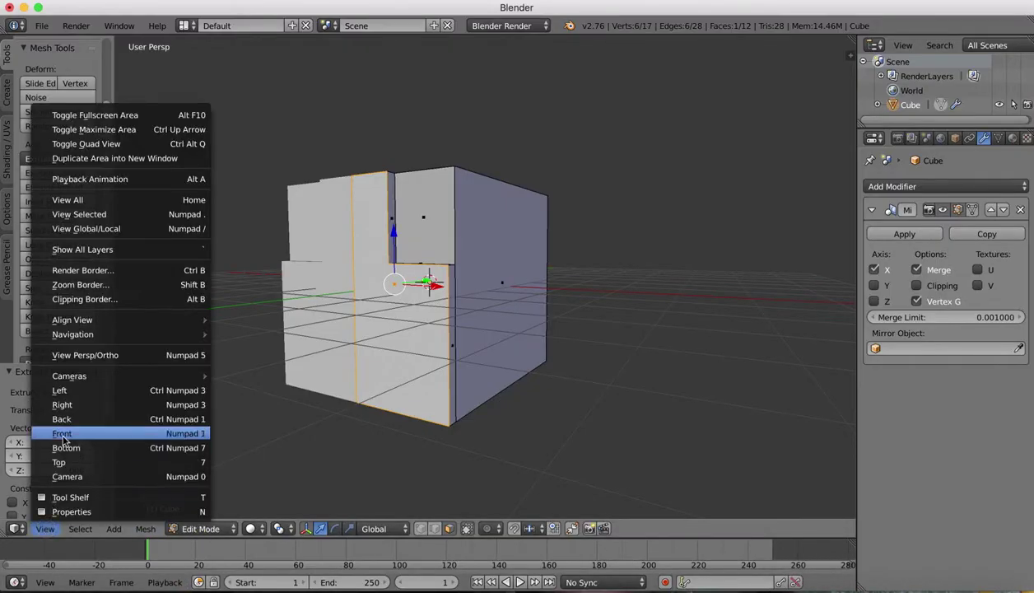
left_click(61, 462)
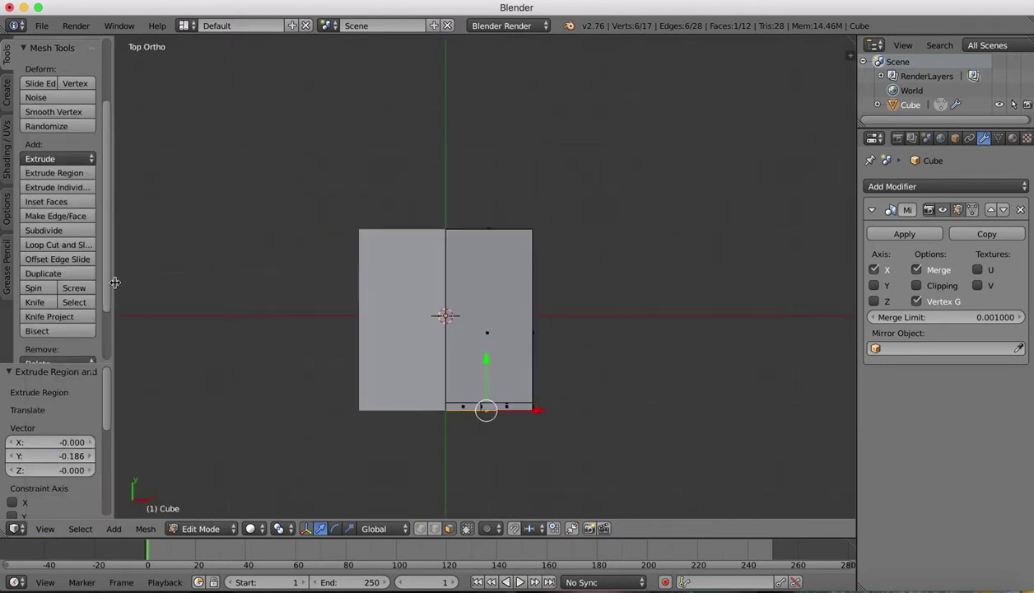
left_click(46, 306)
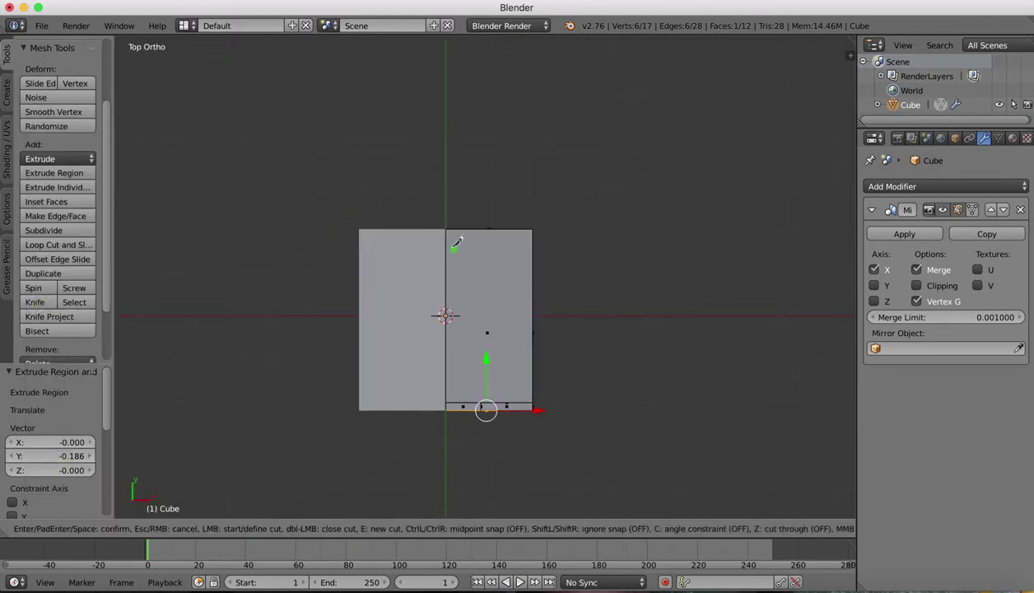
left_click(446, 350)
key("c")
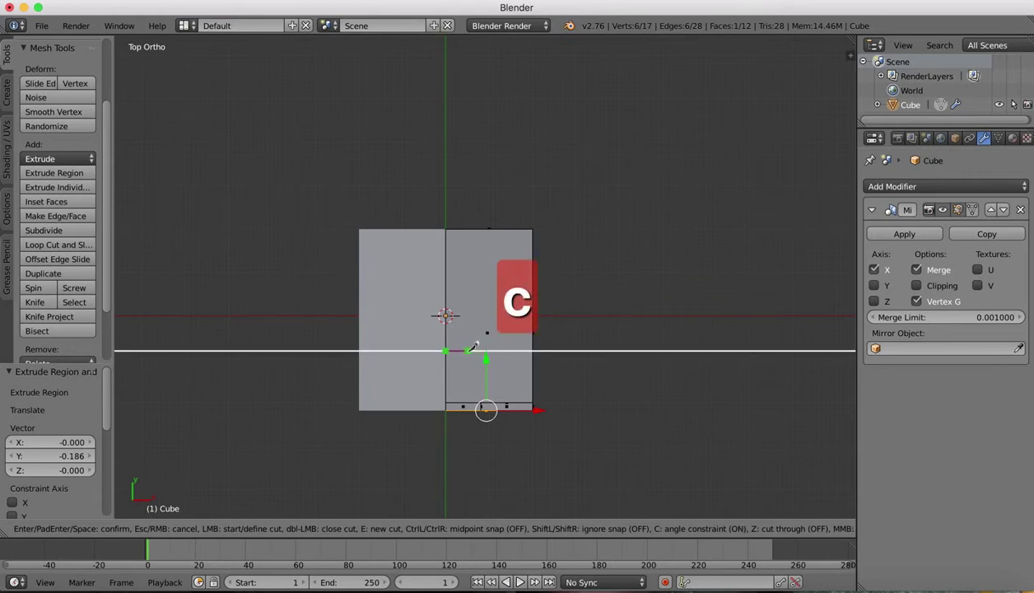
left_click(475, 346)
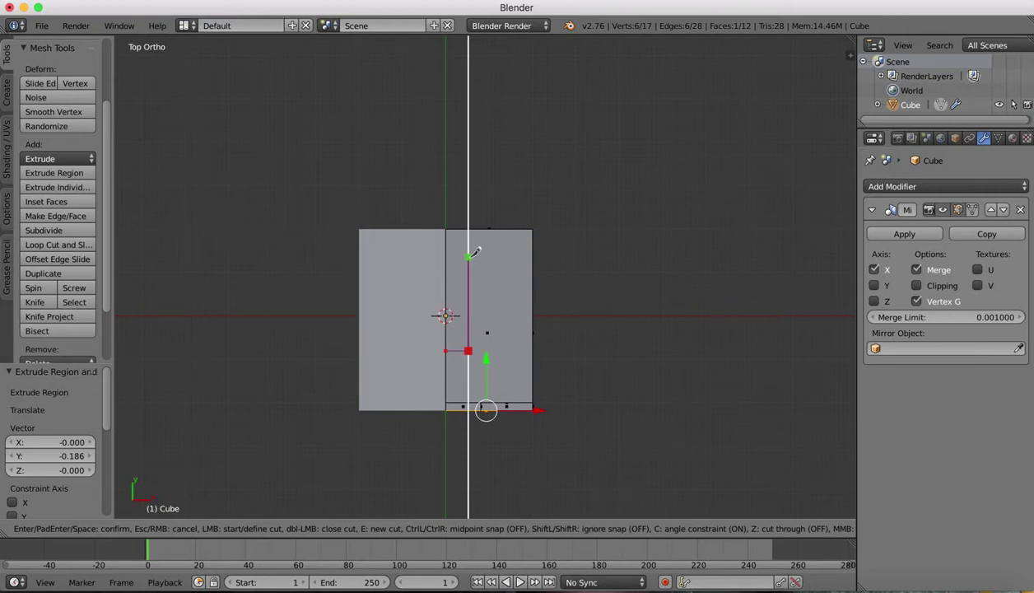
left_click(474, 252)
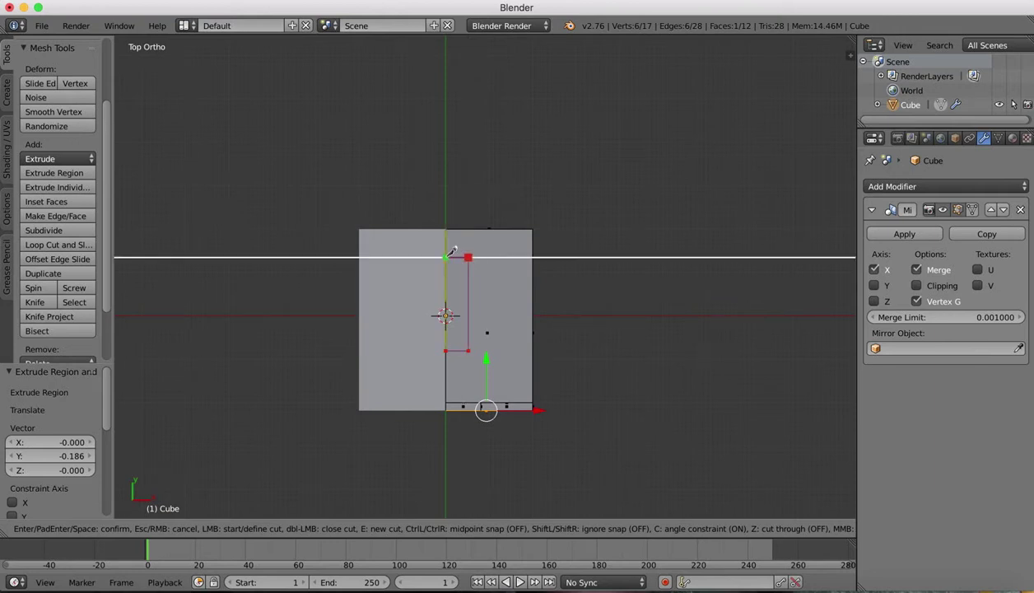
left_click(445, 257)
key("Return")
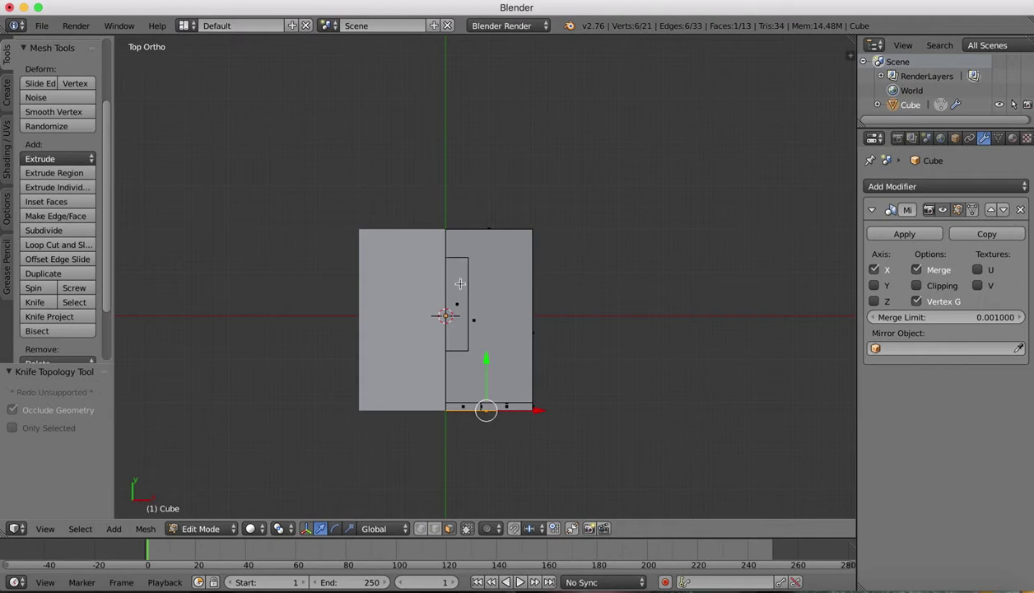
Delete the rectangular face cut into the body's top to open a hole.
right_click(460, 284)
key("x")
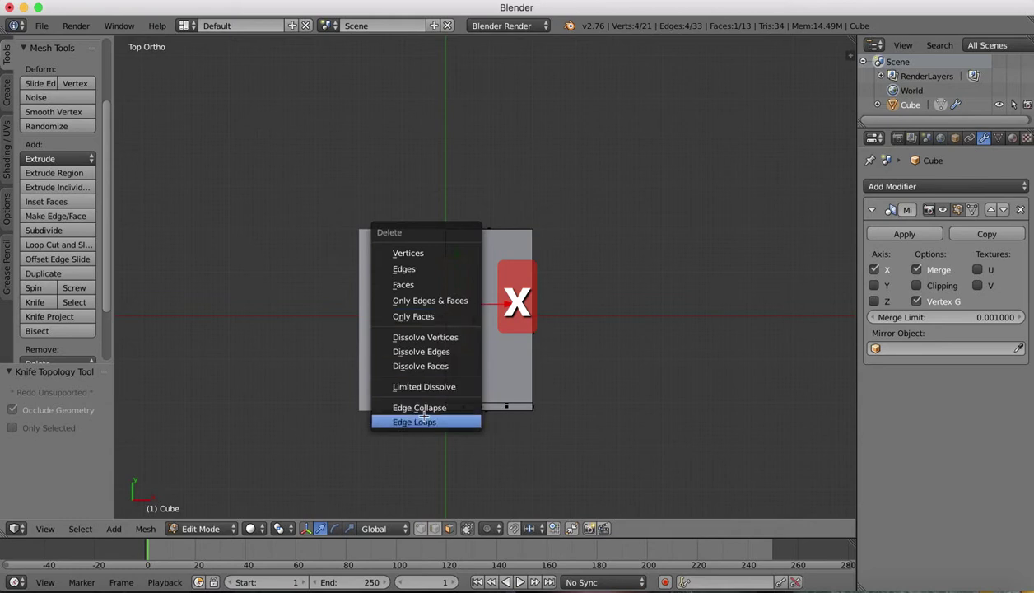
left_click(414, 286)
Extrude the hole's three border edges about 0.089 downward along Z and make a face that closes the recess floor.
middle_click_drag(503, 279, 504, 273)
left_click(435, 528)
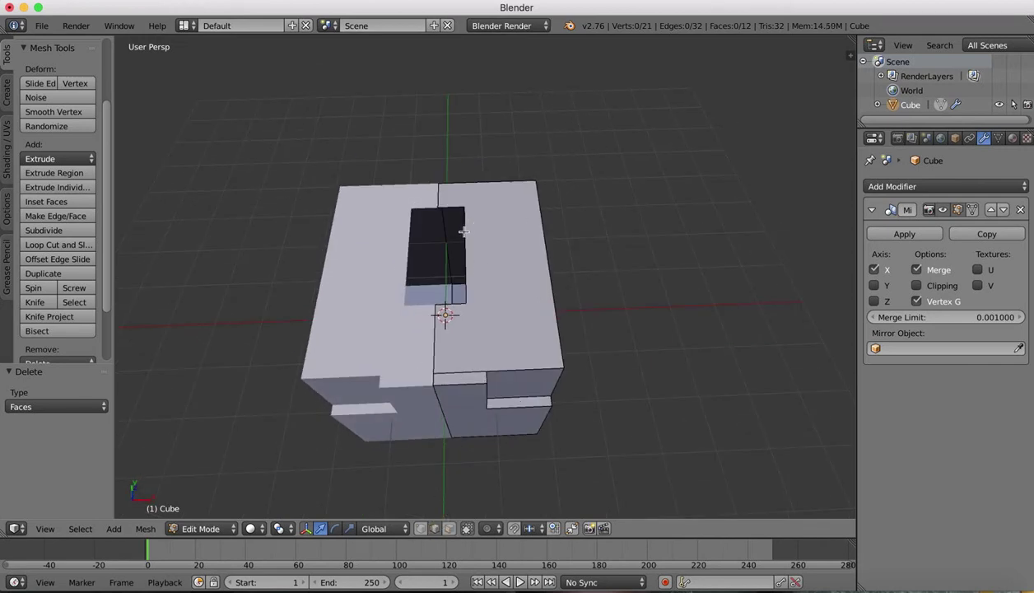
right_click(456, 206)
right_click(452, 271, "shift")
key("e")
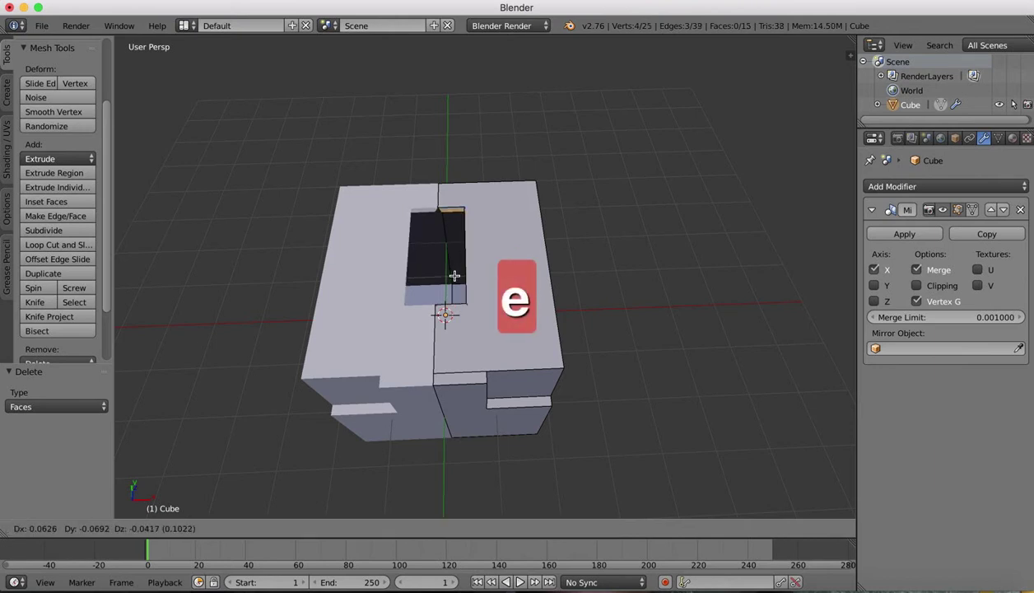
key("z")
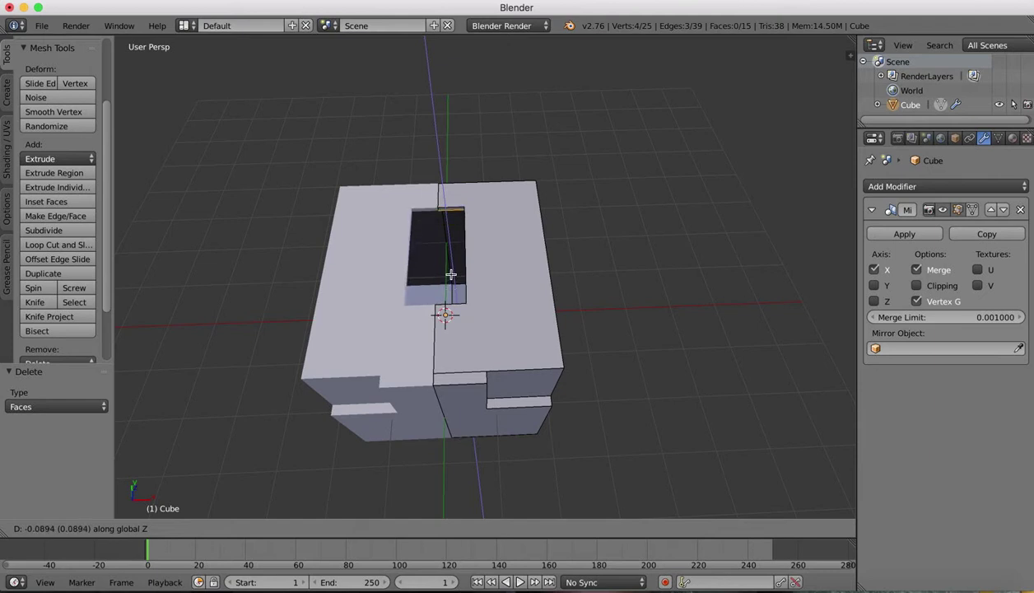
left_click(451, 274)
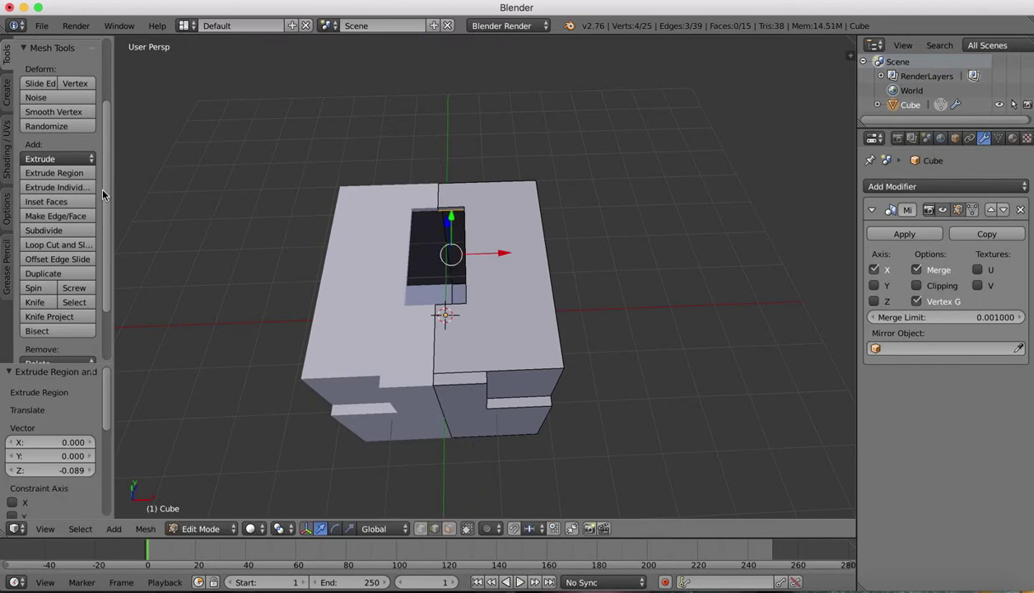
left_click(56, 217)
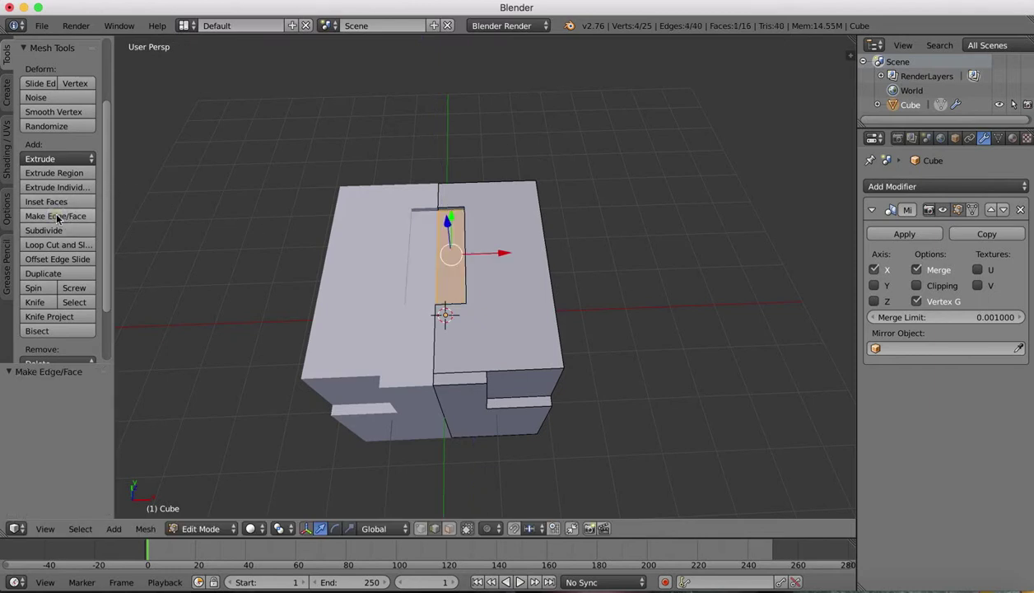
Knife-cut across the recess floor between the midpoints of its two long edges.
middle_click_drag(510, 227, 484, 208)
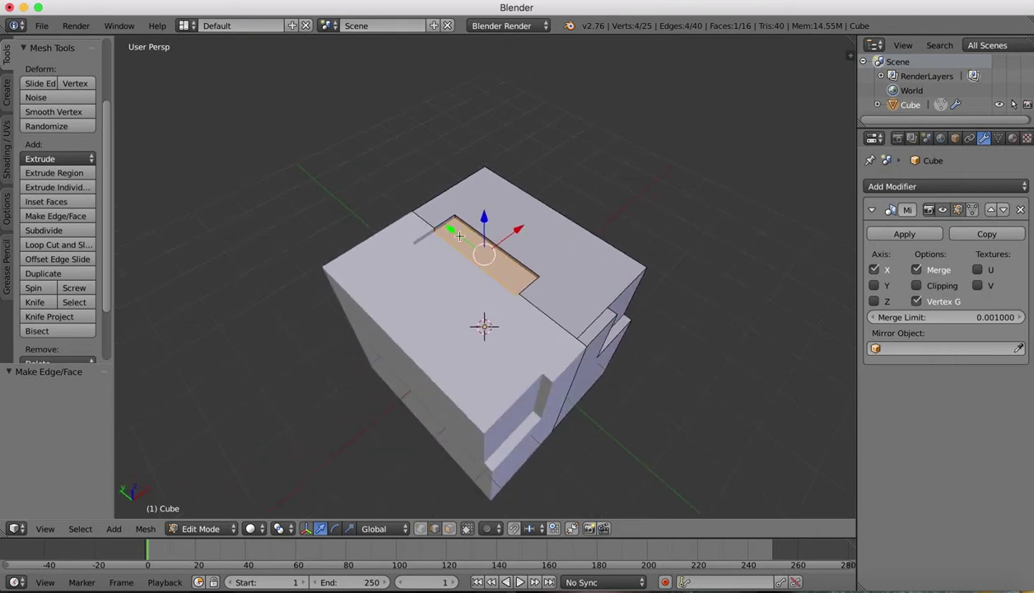
scroll(459, 236, "up", 6)
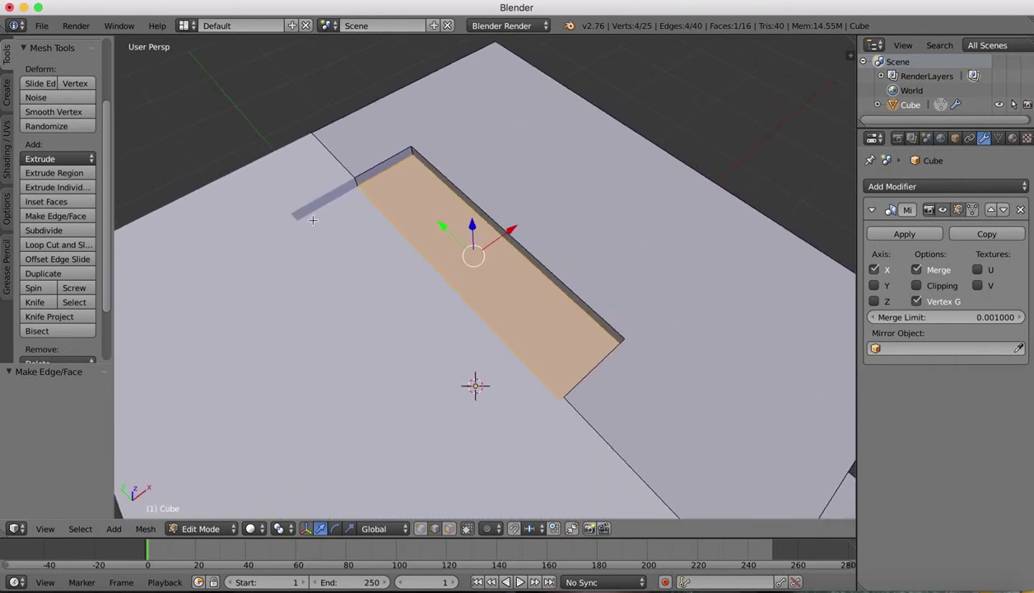
left_click(36, 303)
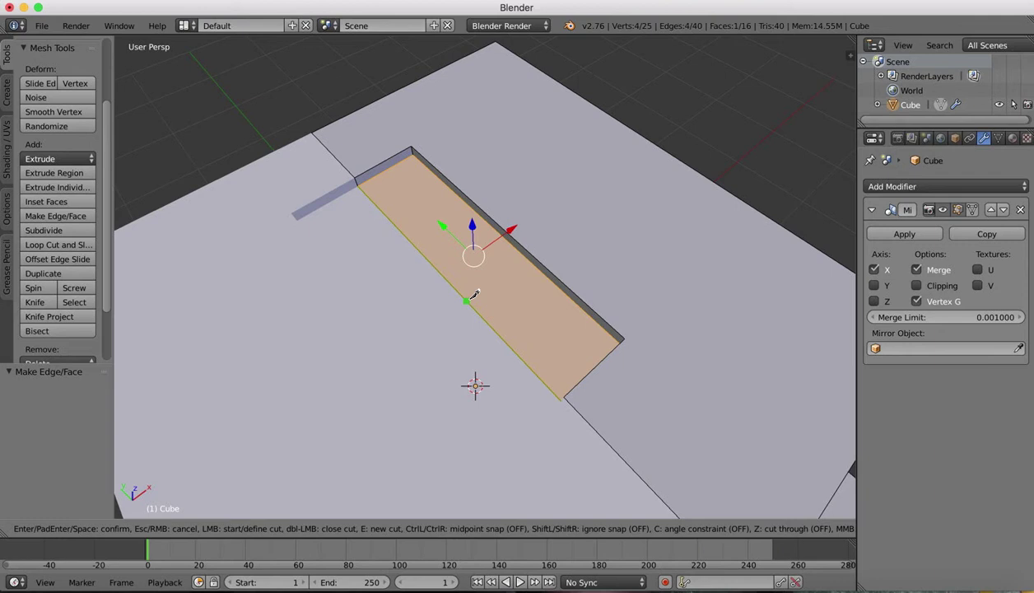
key("ctrl")
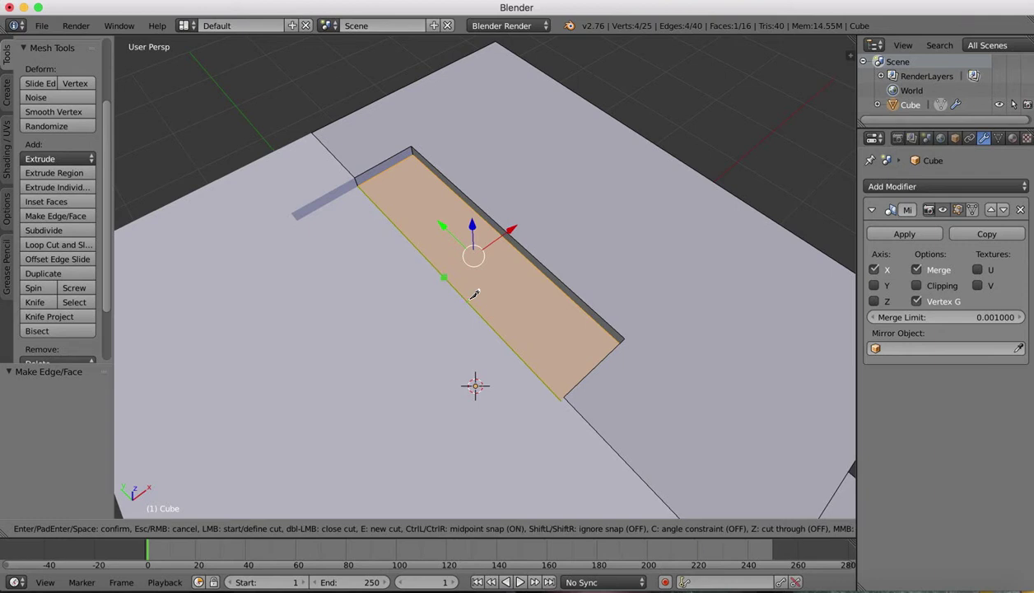
left_click(449, 269, "ctrl")
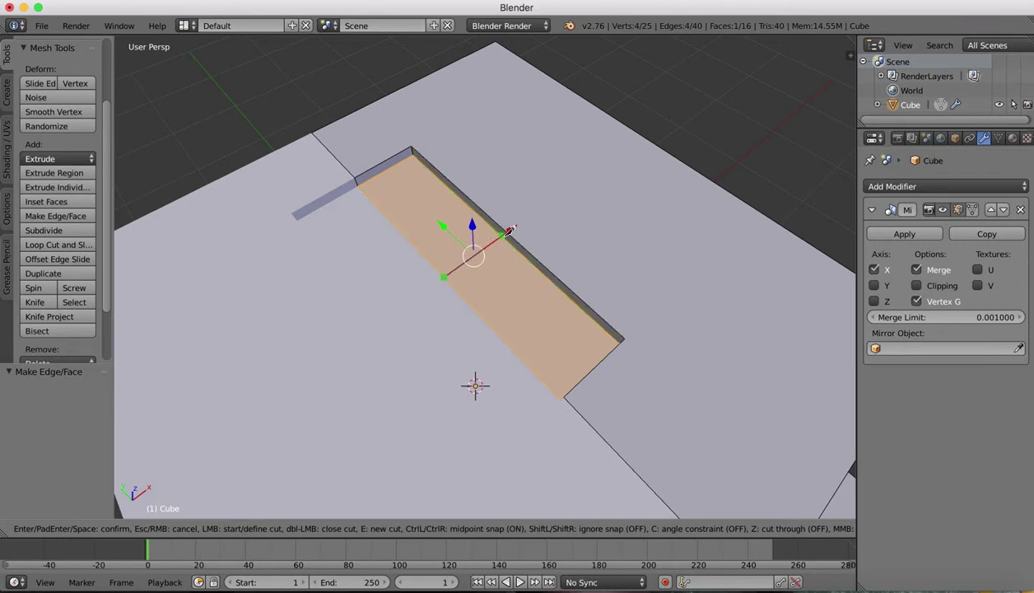
left_click(505, 234, "ctrl")
key("Return")
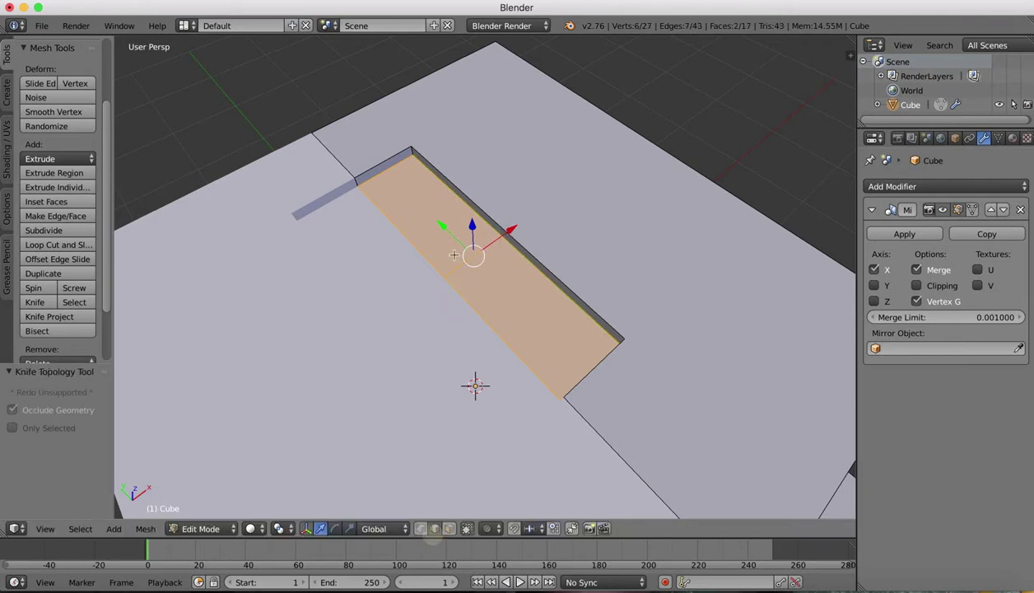
Move the new cross edge about 1.035 along Y, close to the recess's back wall.
right_click(452, 255)
key("g")
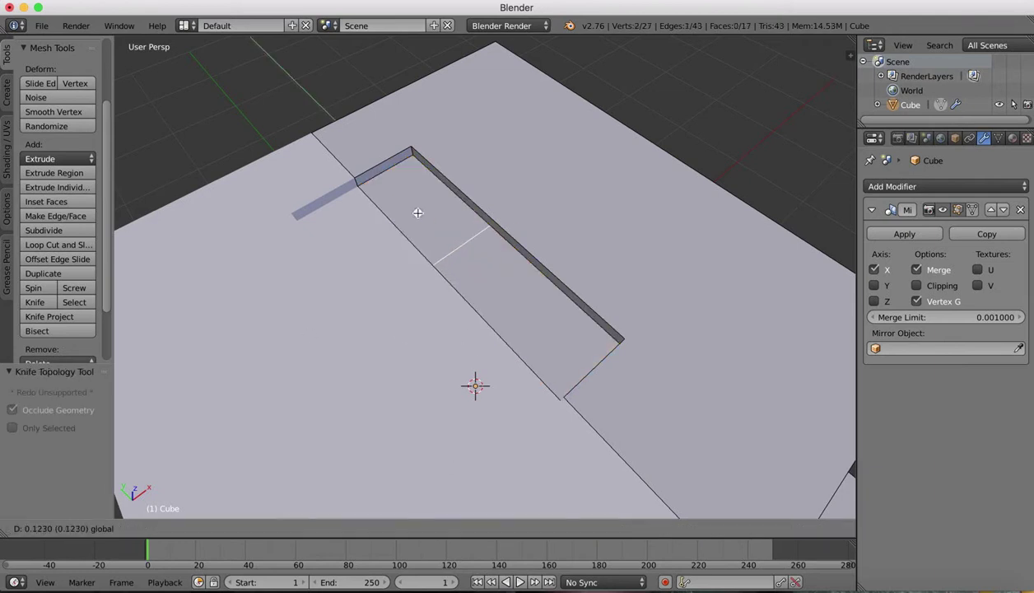
left_click(351, 151)
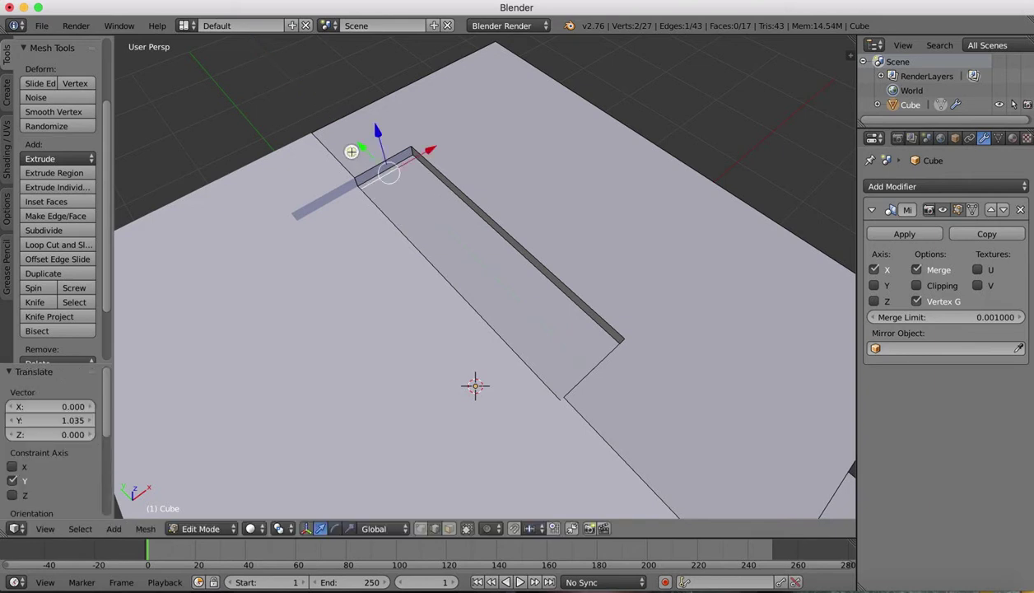
Knife-cut a second cross edge through the middle of the remaining recess floor with midpoint snapping.
left_click(35, 303)
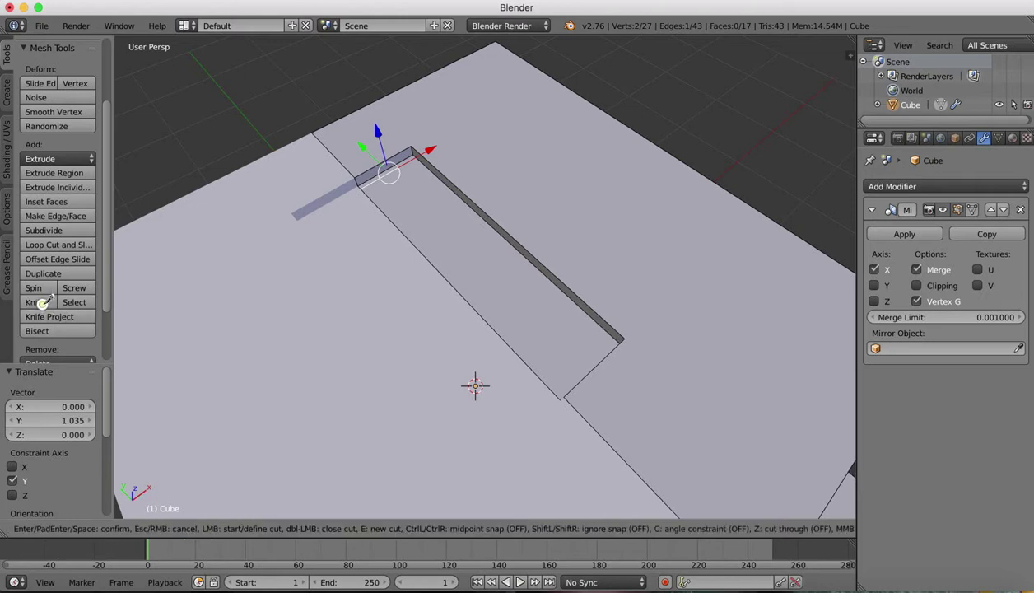
key("ctrl")
left_click(453, 281)
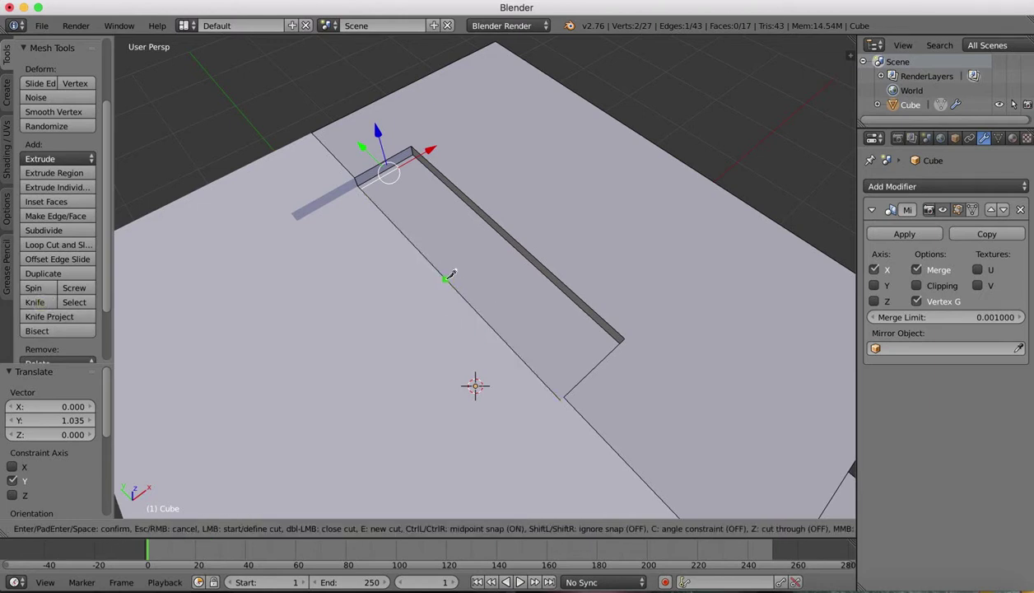
left_click(508, 237)
key("Return")
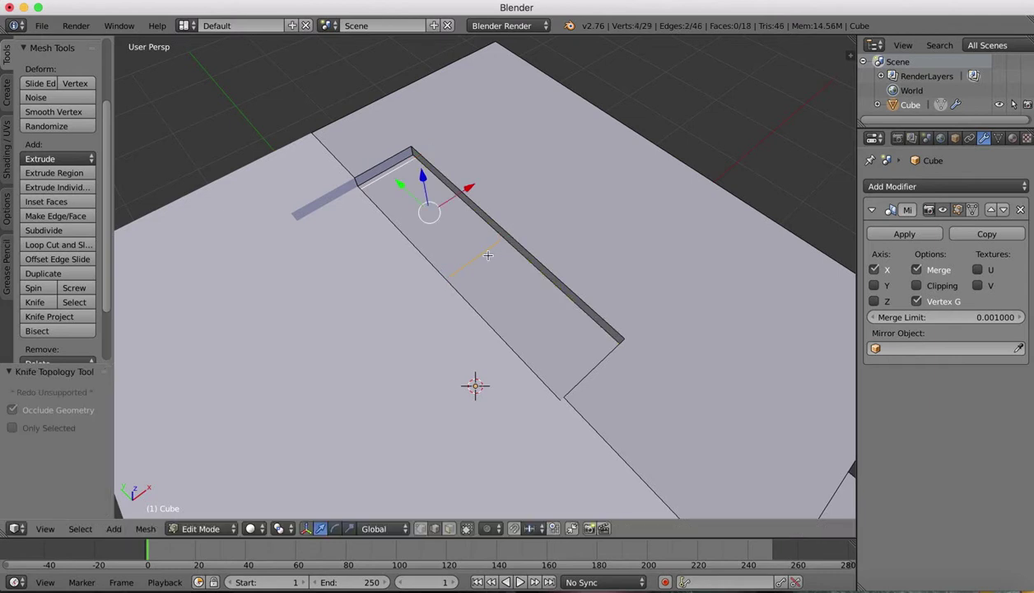
Move the second cross edge about -1.016 along Y, close to the recess's front wall.
right_click(484, 257)
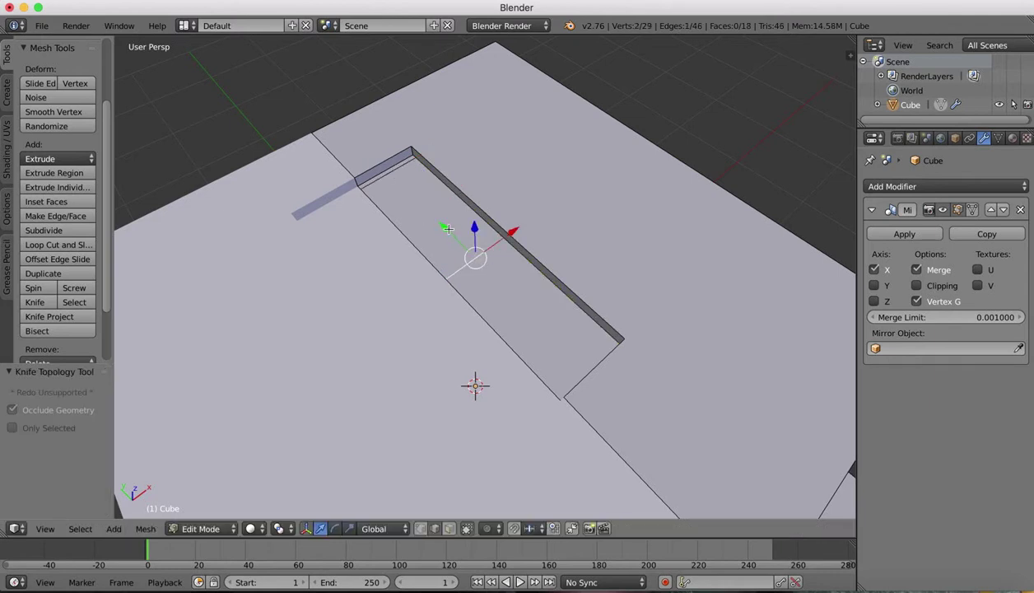
scroll(449, 229, "left", 5)
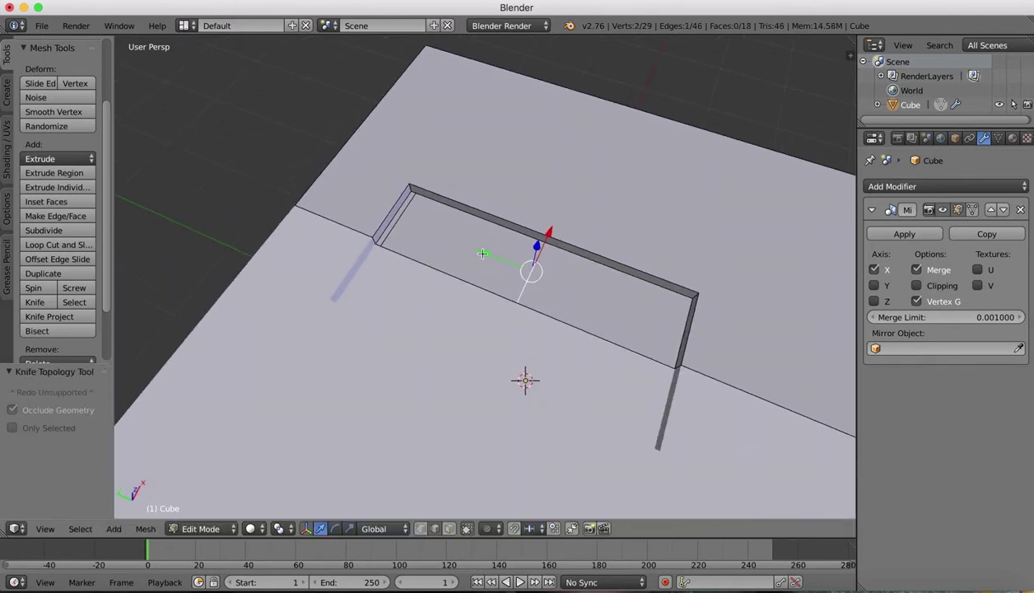
key("g")
key("y")
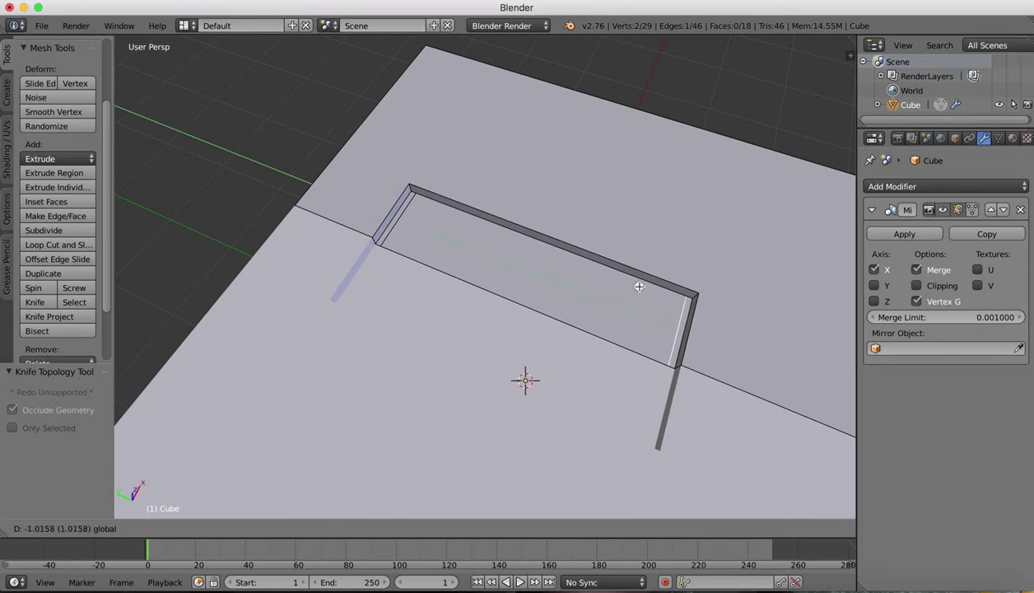
left_click(640, 286)
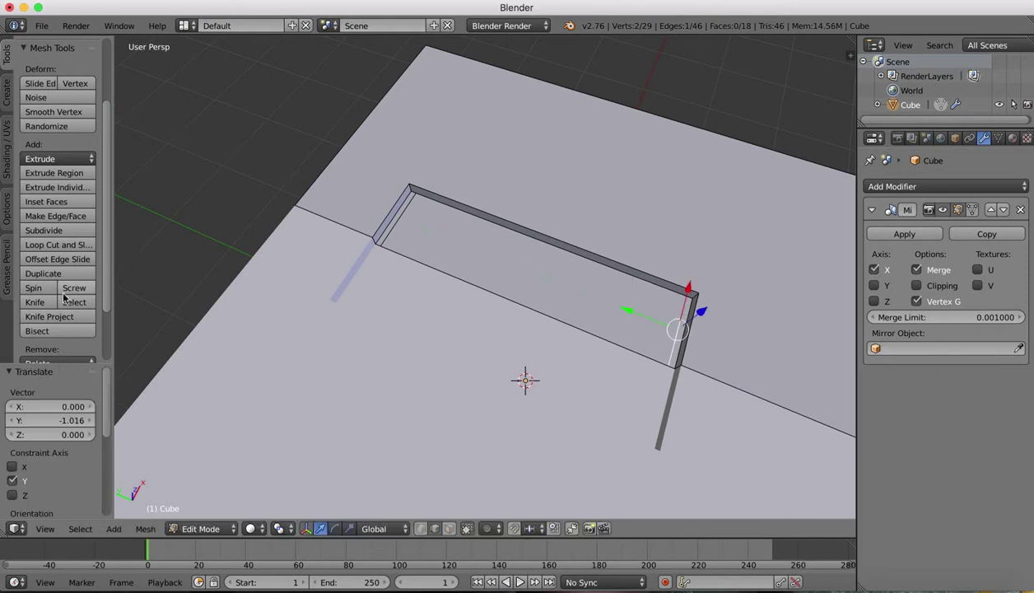
Knife-cut lengthwise along the recess floor between the midpoints of the two cross edges.
left_click(35, 302)
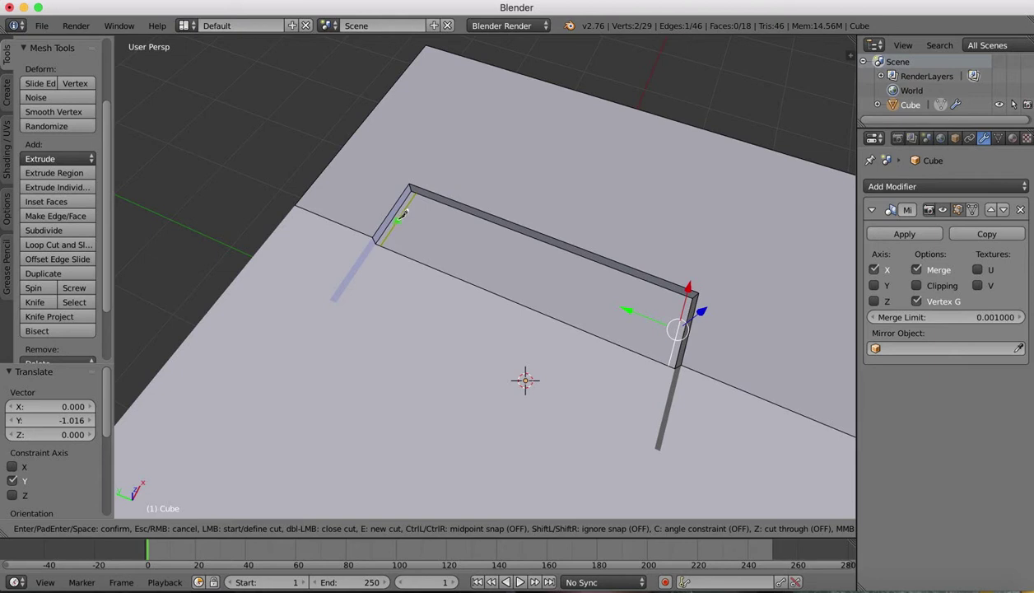
key("ctrl")
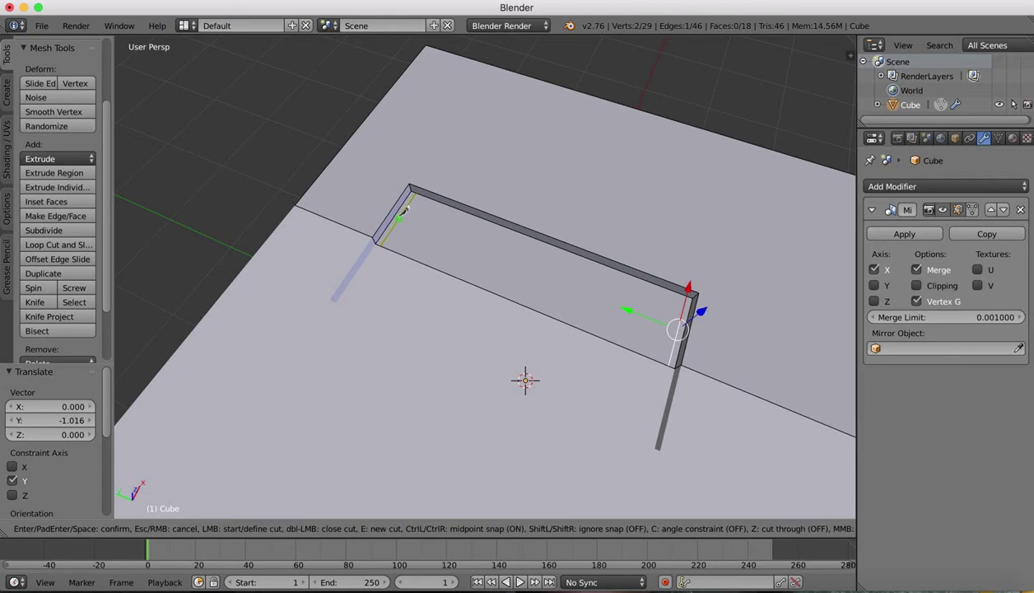
left_click(397, 219)
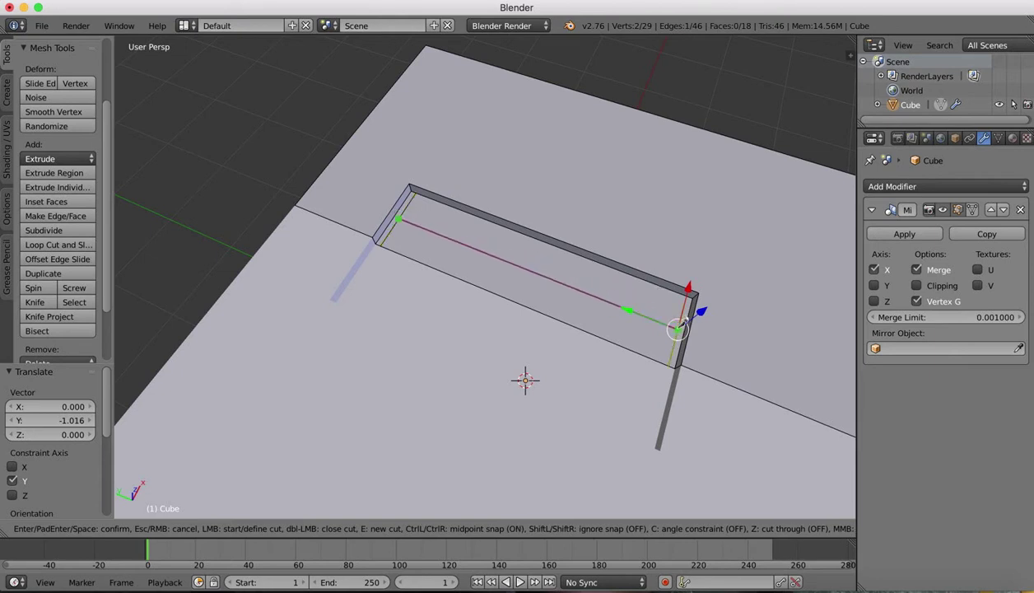
left_click(677, 328)
key("Return")
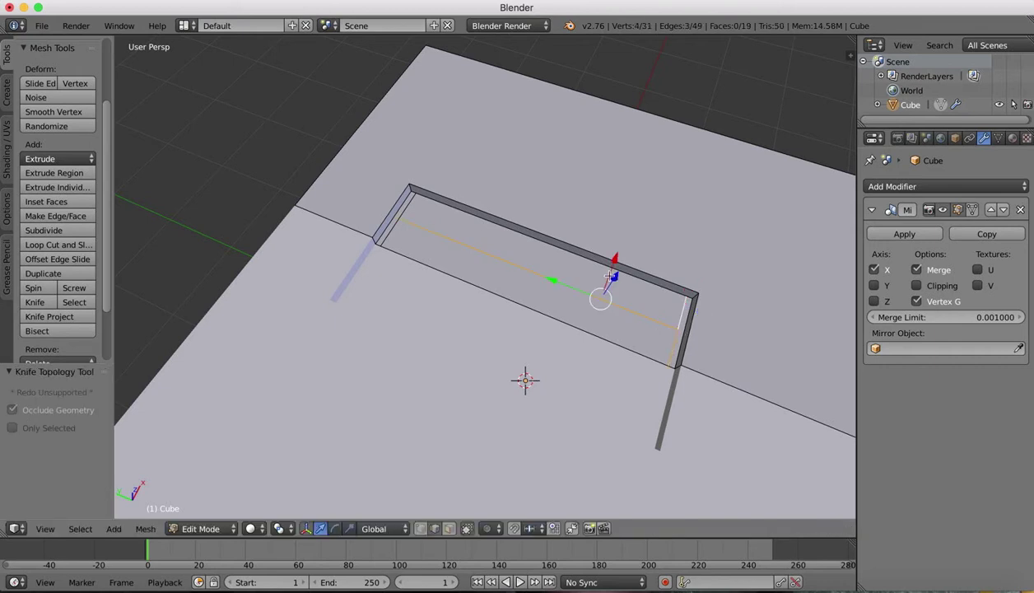
Move the new lengthwise floor edge about 0.217 along X, close to the recess's long side wall.
right_click(511, 264)
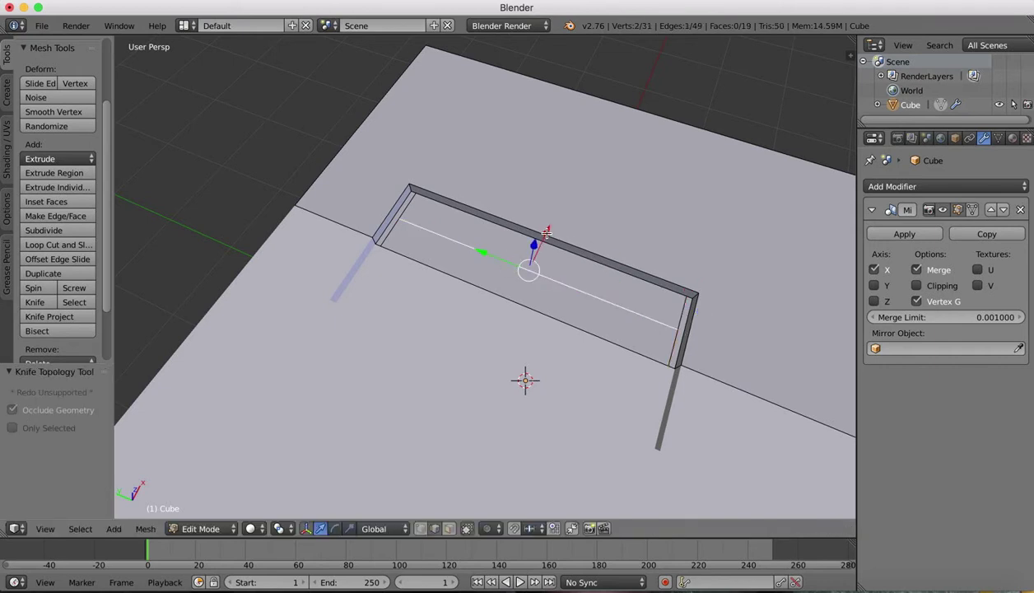
key("g")
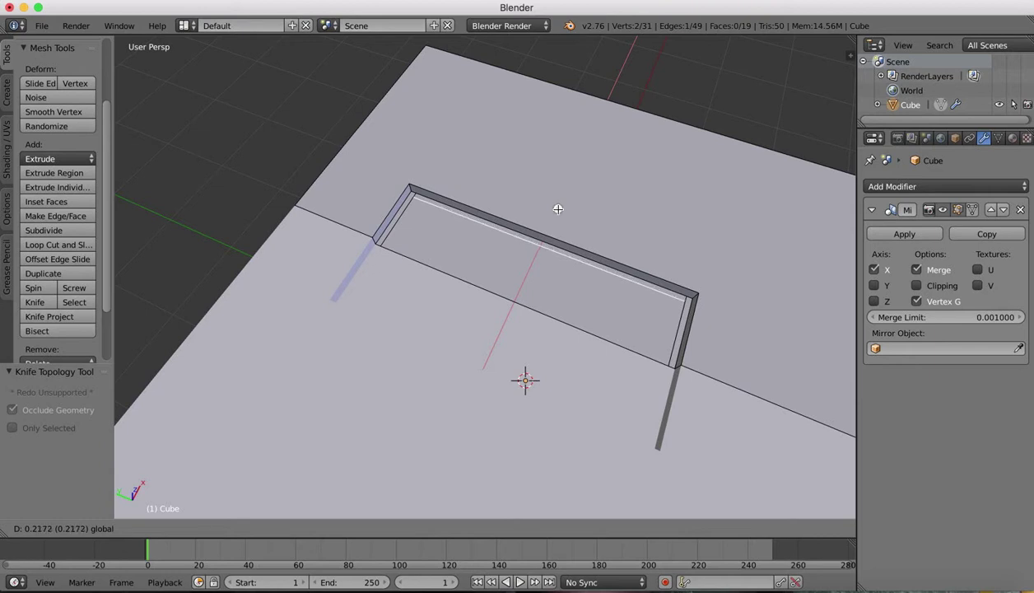
left_click(559, 209)
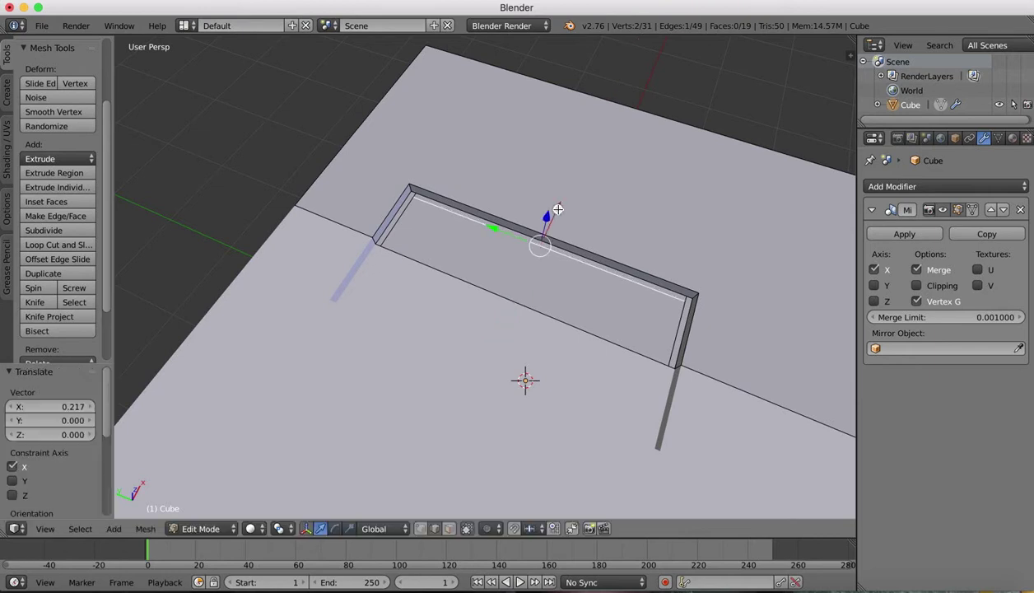
Extrude the large inner face of the recess floor about 0.433 downward.
left_click(450, 529)
right_click(478, 231)
middle_click_drag(588, 155, 548, 132)
key("e")
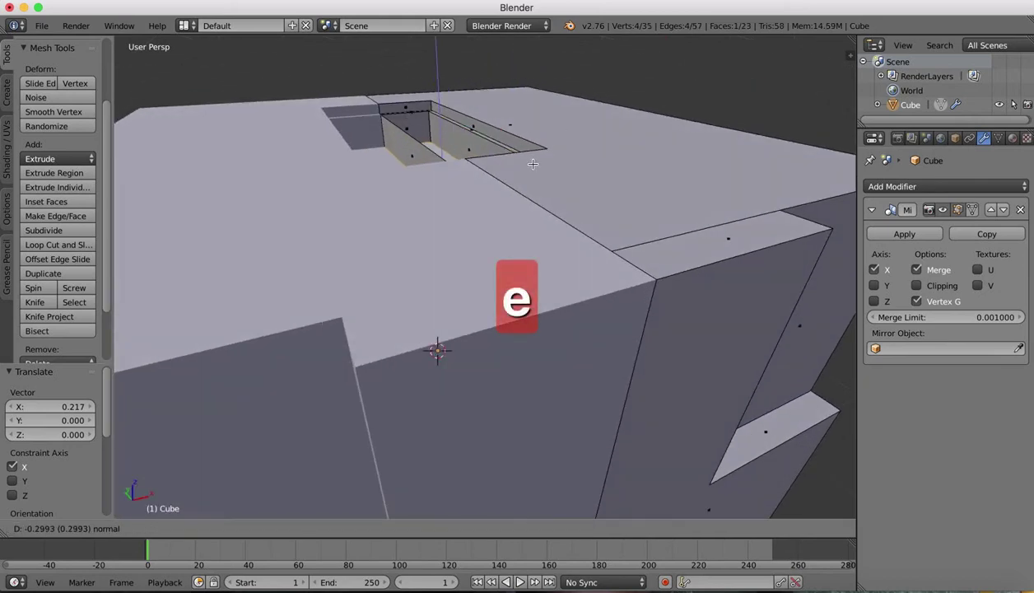
left_click(537, 179)
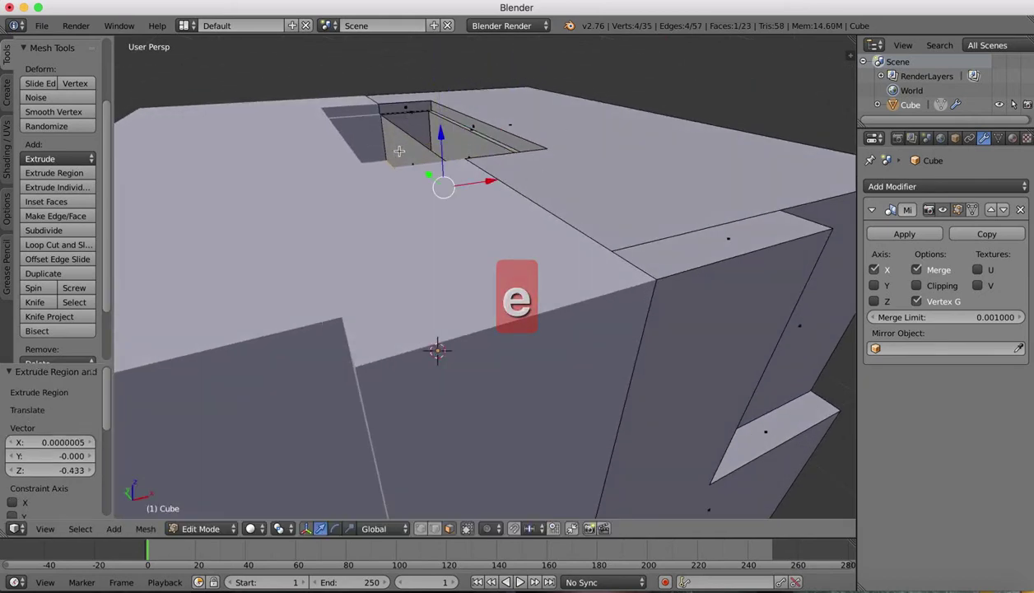
Delete the extruded wall face on the mirror seam, and lower the slot floor about 0.293 along Z.
key("x")
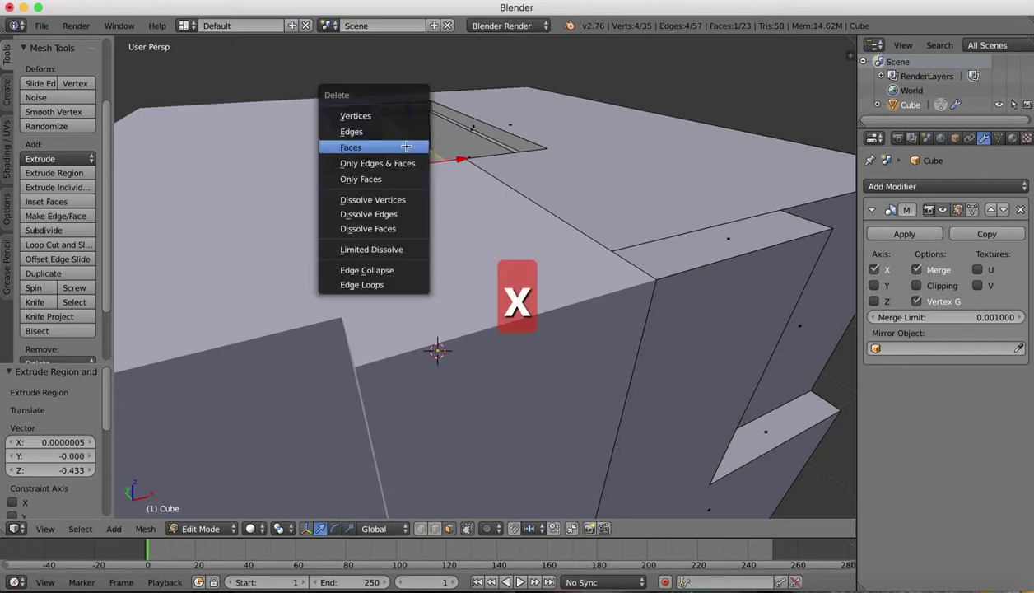
left_click(382, 149)
middle_click_drag(552, 102, 544, 99)
right_click(398, 210)
left_click_drag(394, 191, 389, 214)
Compare the body's overall shape and rear side with the WALL-E reference images.
scroll(560, 172, "up", 4)
middle_click_drag(559, 172, 560, 172)
scroll(559, 173, "left", 6)
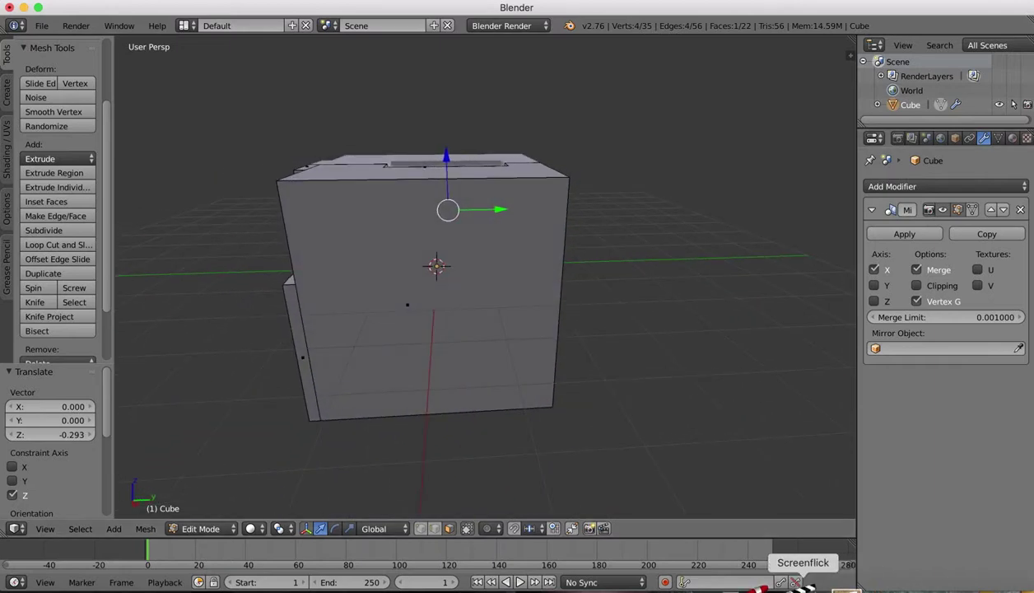
left_click(831, 586)
scroll(262, 175, "down", 8)
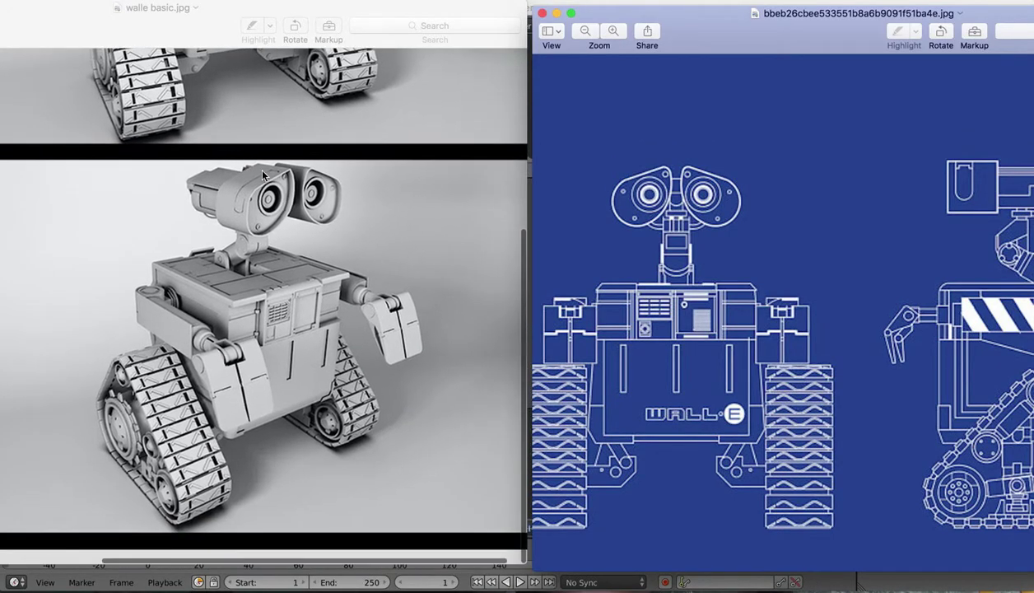
scroll(262, 175, "left", 10)
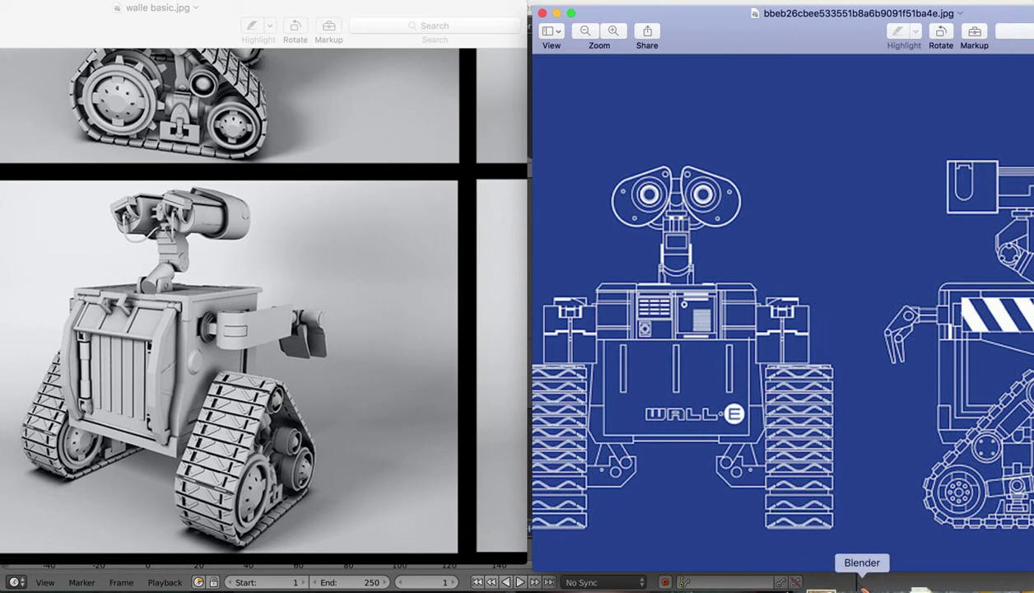
left_click(862, 584)
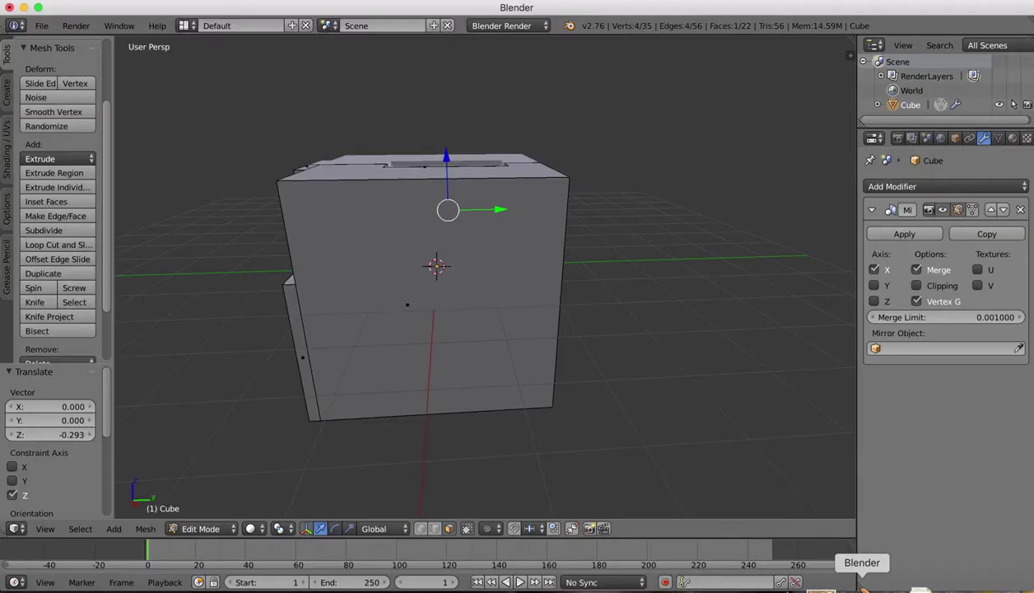
mouse_move(438, 296)
middle_mouse_down()
mouse_move(455, 293)
mouse_move(381, 299)
mouse_move(446, 299)
middle_mouse_up()
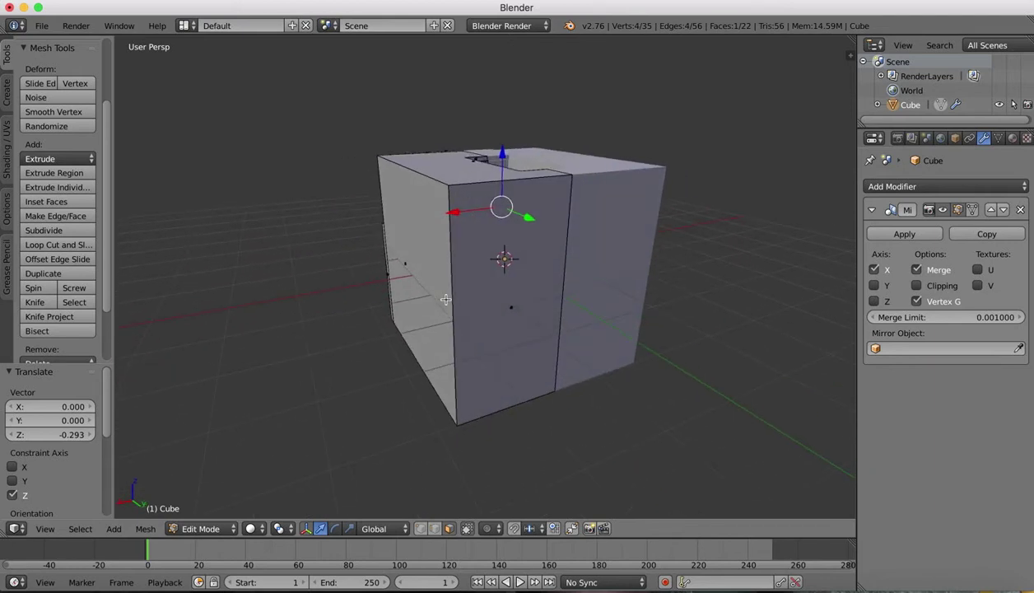
Knife-cut a horizontal edge across the middle of the body's rear face, from the outer edge to the mirror seam.
left_click(33, 303)
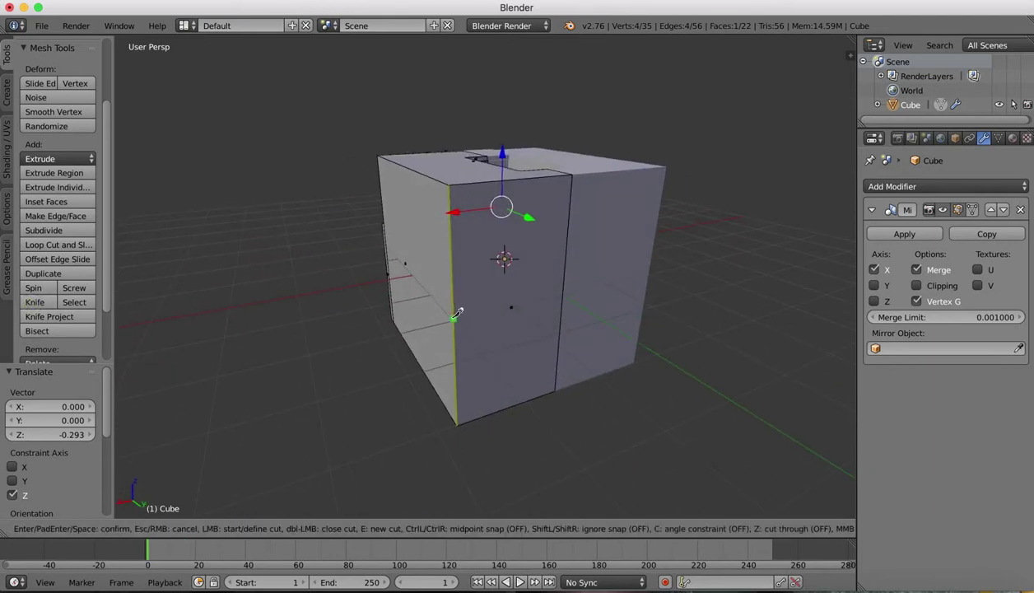
key("ctrl")
left_click(452, 319)
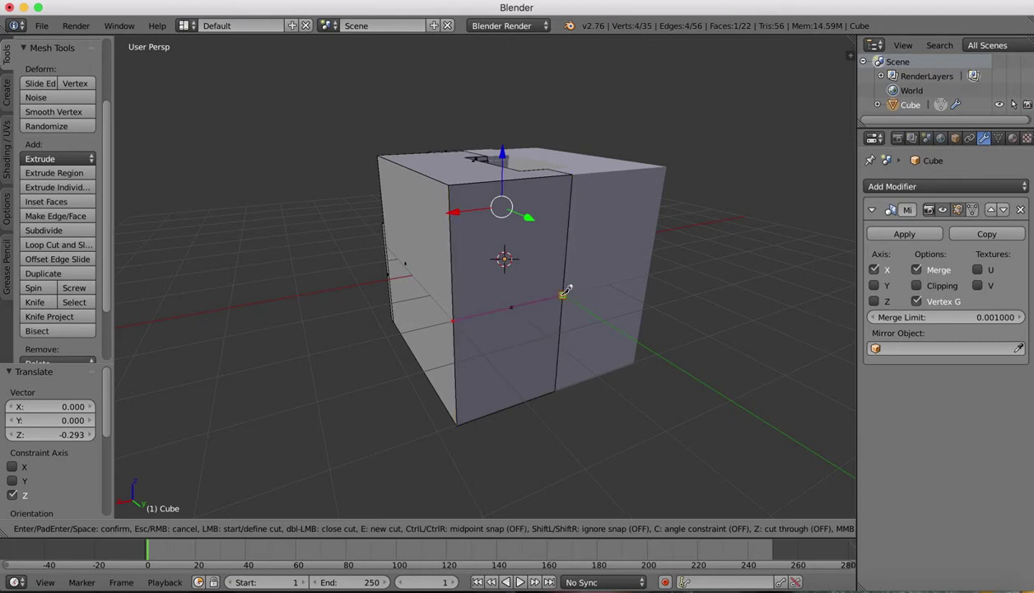
left_click(562, 296)
key("Return")
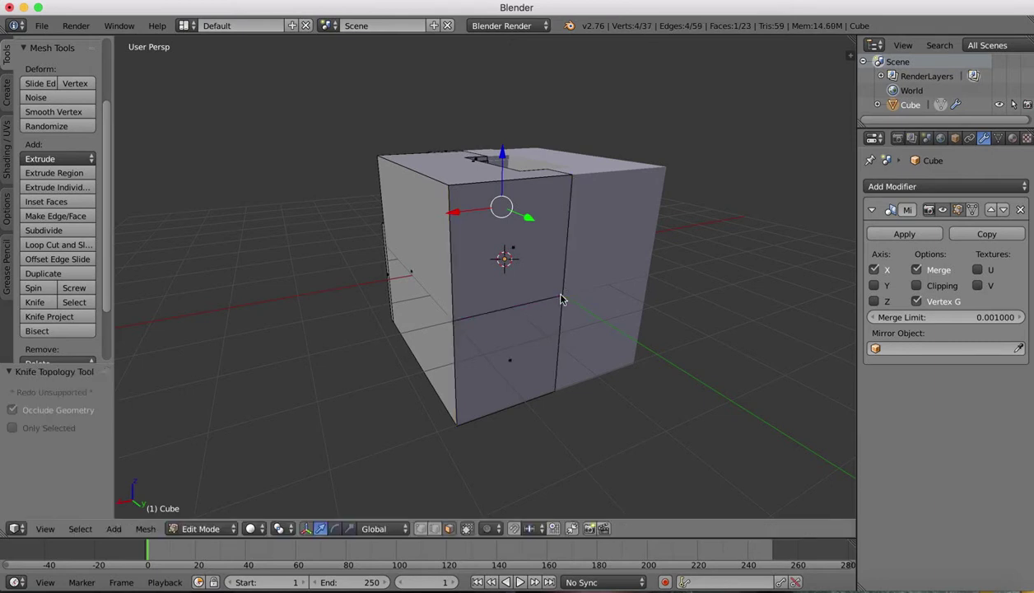
Check the side-view reference, and lower the new rear-face edge about 0.150 along Z.
right_click(510, 312)
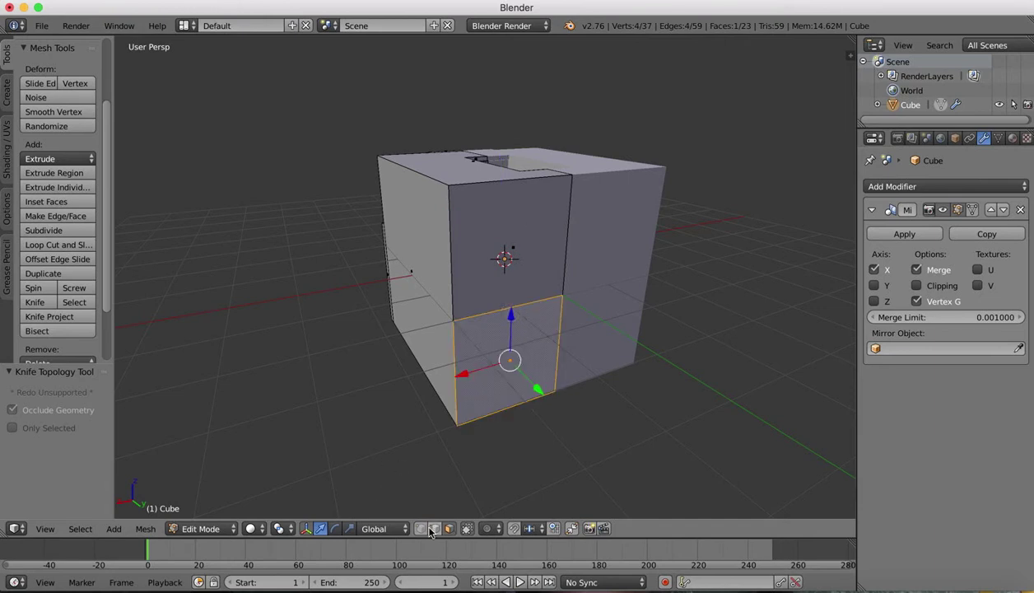
right_click(482, 316)
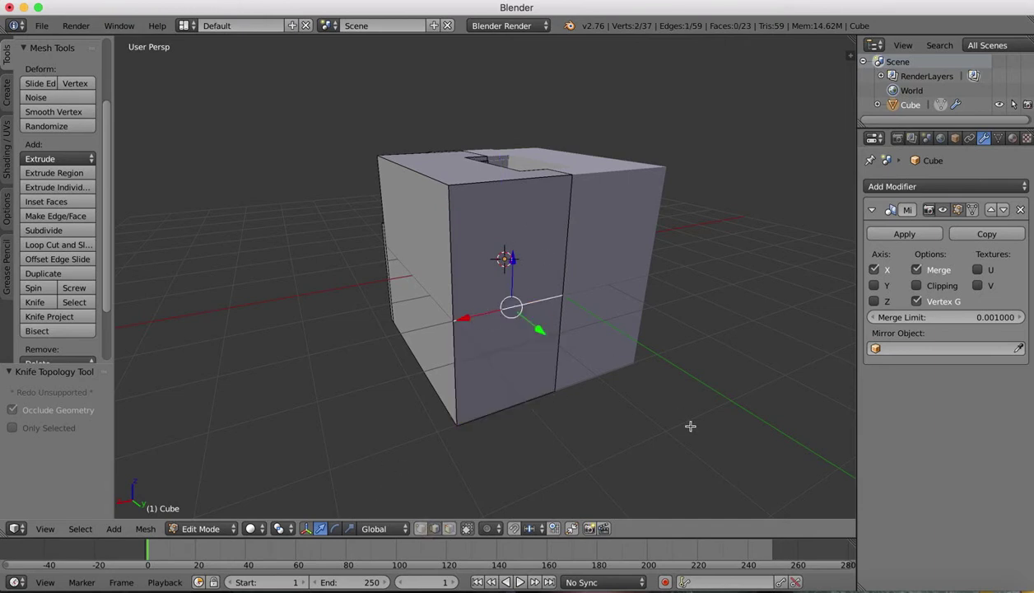
scroll(691, 426, "left", 5)
scroll(691, 426, "left", 1)
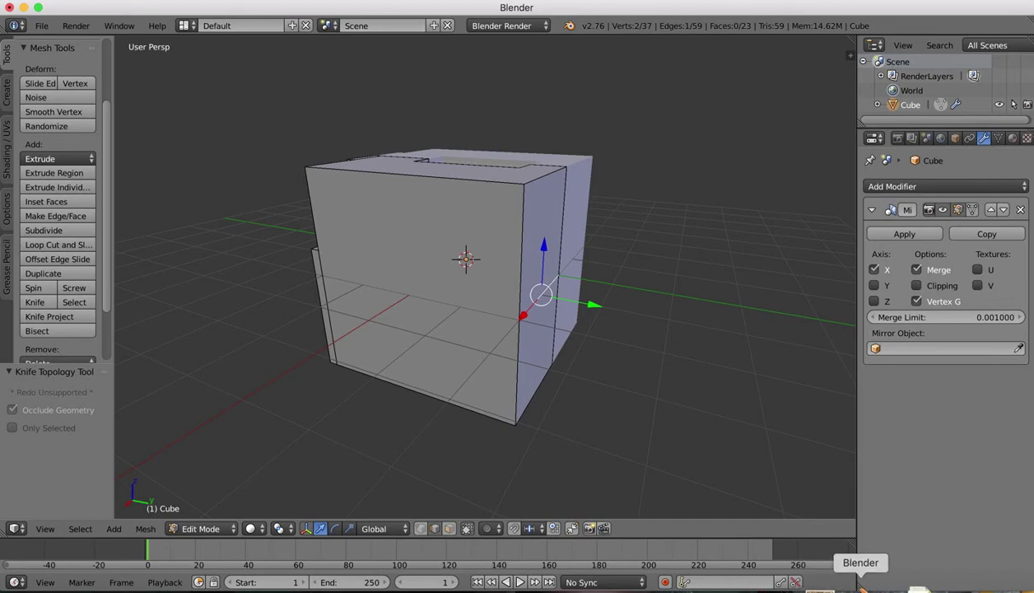
left_click(836, 586)
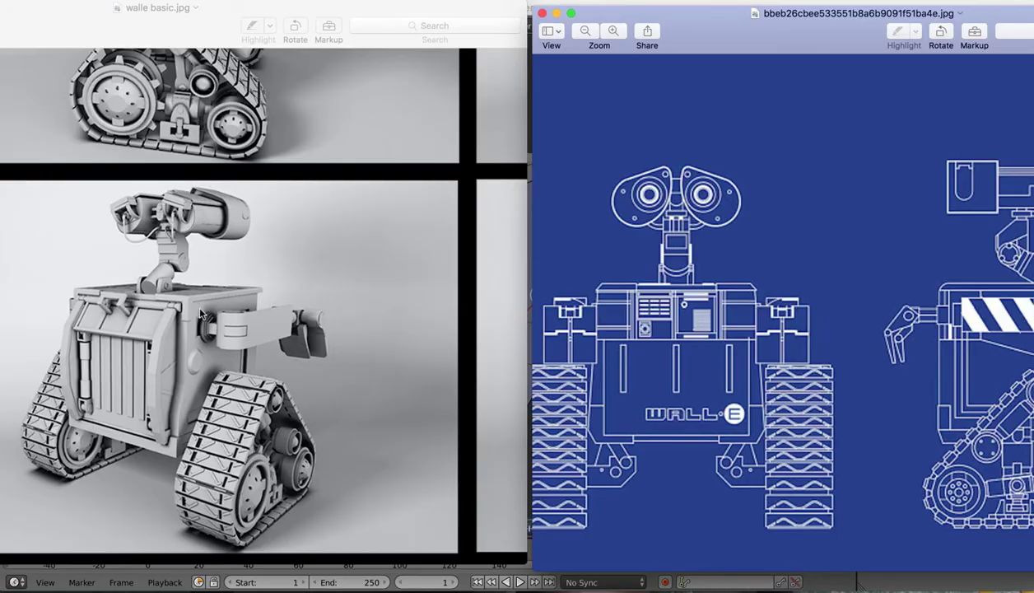
scroll(304, 151, "up", 5)
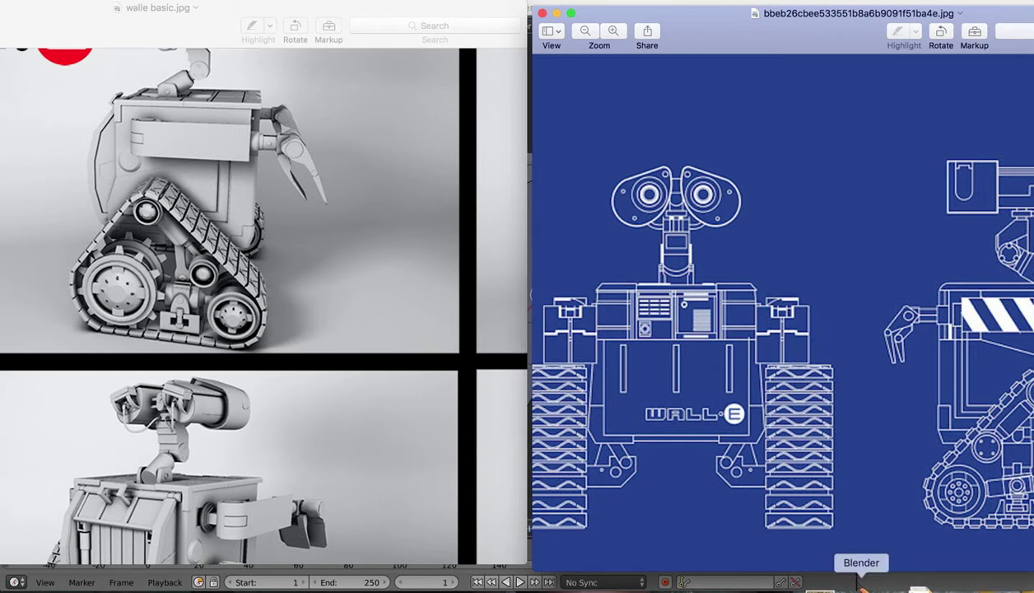
left_click(859, 585)
left_click_drag(544, 247, 544, 257)
Recheck the reference images, and knife-cut a second horizontal edge across the rear face's lower section with midpoint snapping.
left_click(832, 587)
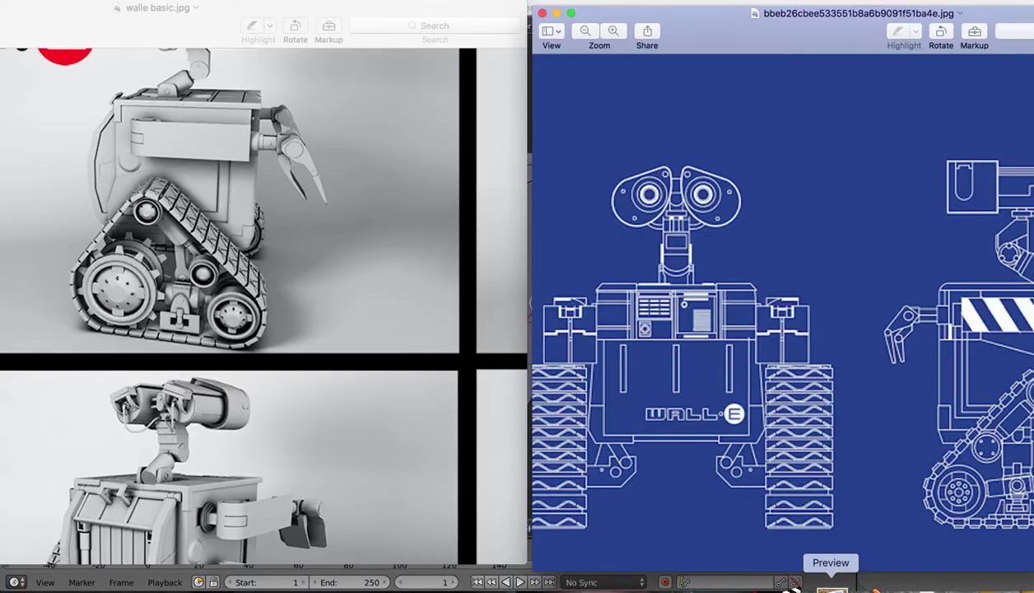
scroll(271, 287, "down", 5)
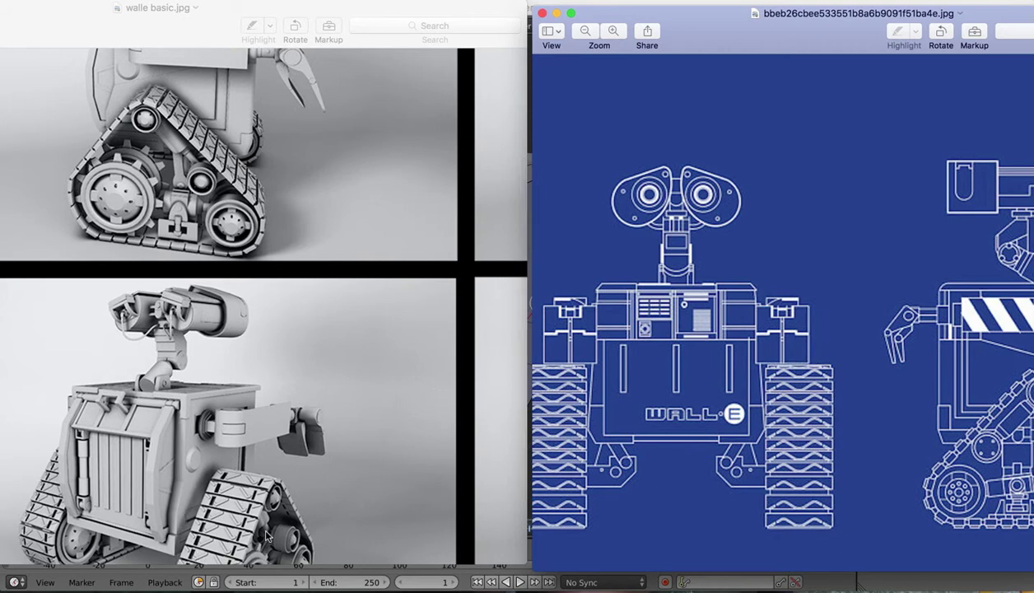
left_click(857, 585)
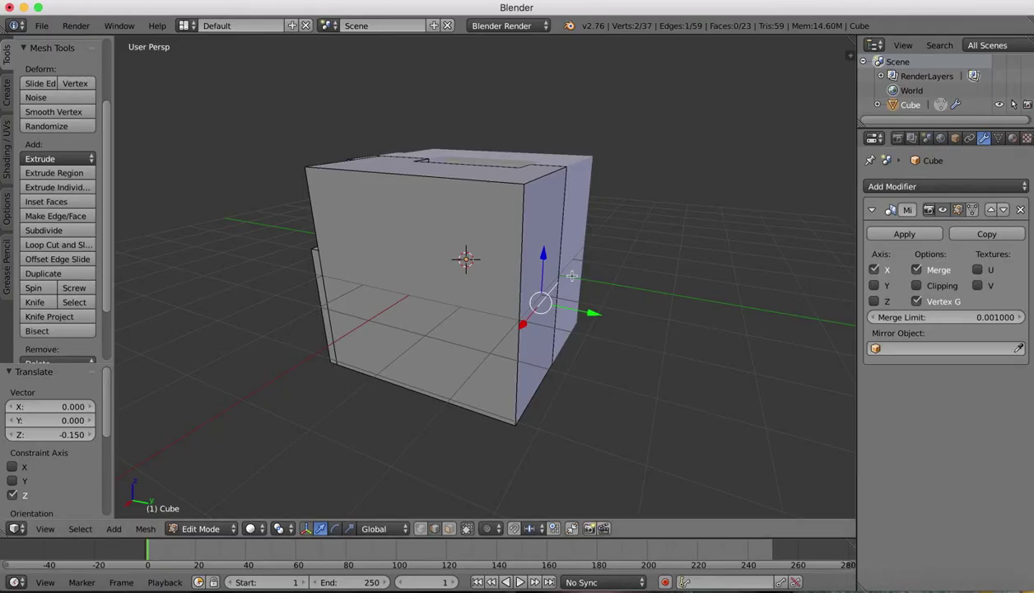
mouse_move(571, 275)
middle_mouse_down()
mouse_move(591, 288)
mouse_move(576, 280)
middle_mouse_up()
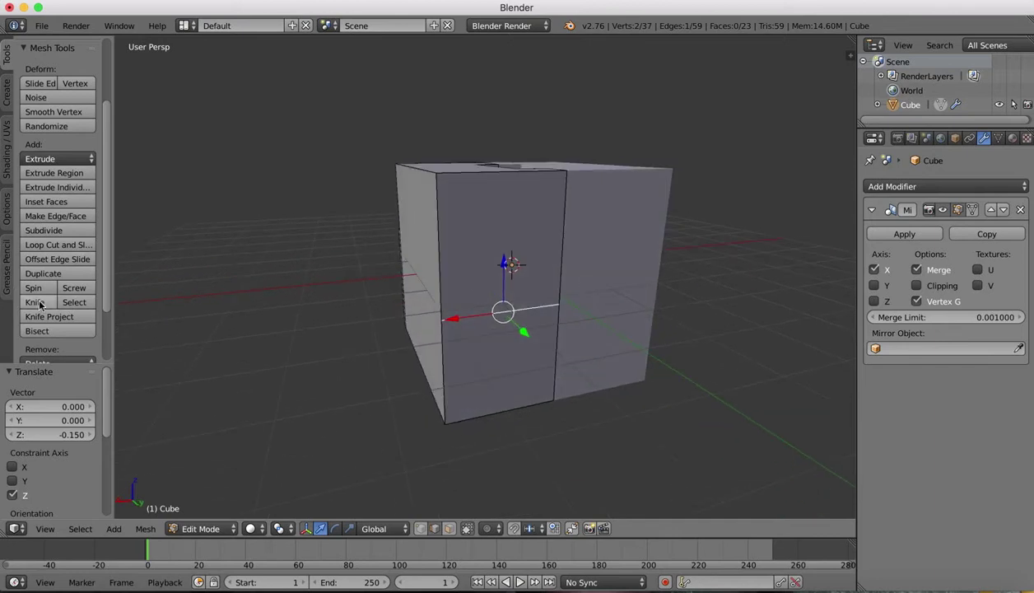
left_click(35, 303)
key("ctrl")
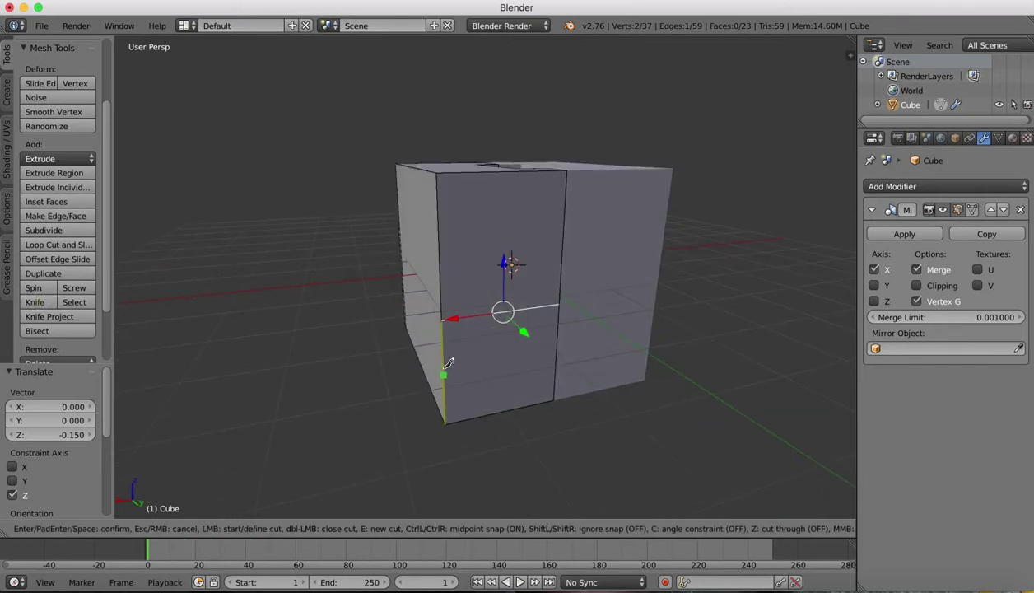
left_click(445, 371)
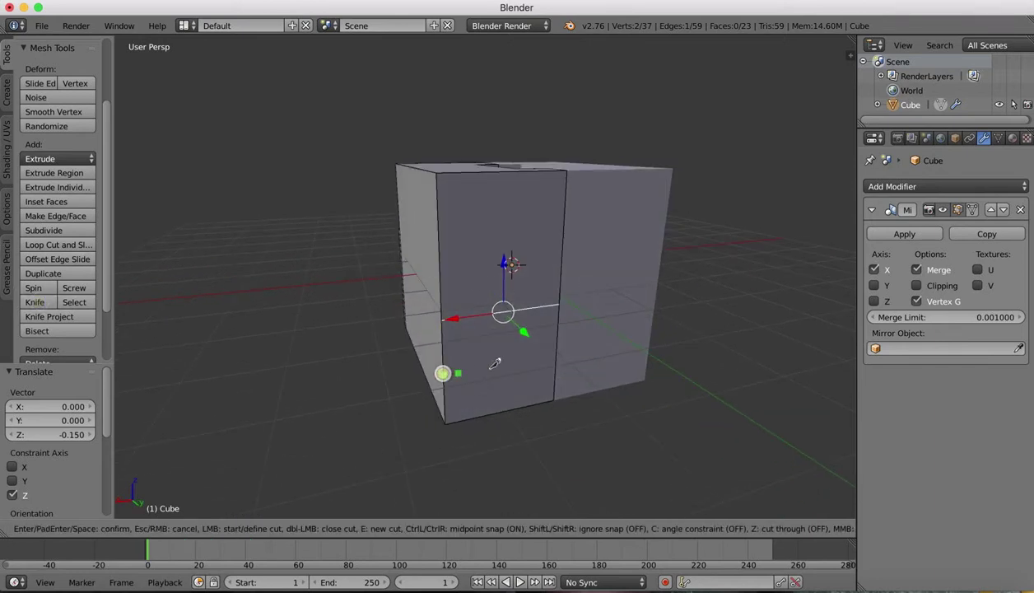
left_click(559, 353)
key("Return")
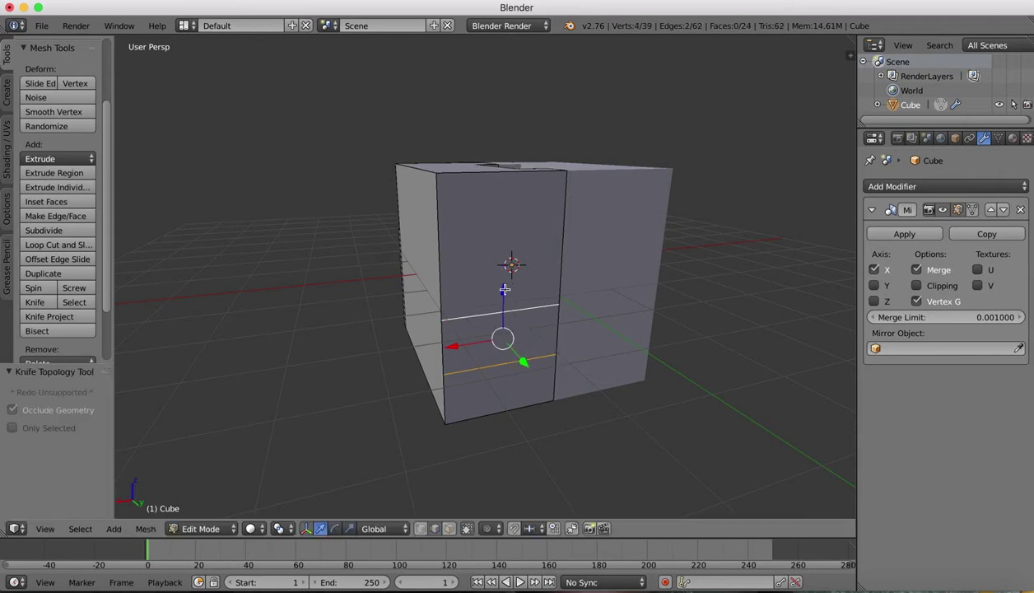
Move only the lower rear-face edge about -0.530 along Z, close to the body's bottom edge.
left_click_drag(504, 289, 506, 345)
key("super+z")
right_click(467, 370)
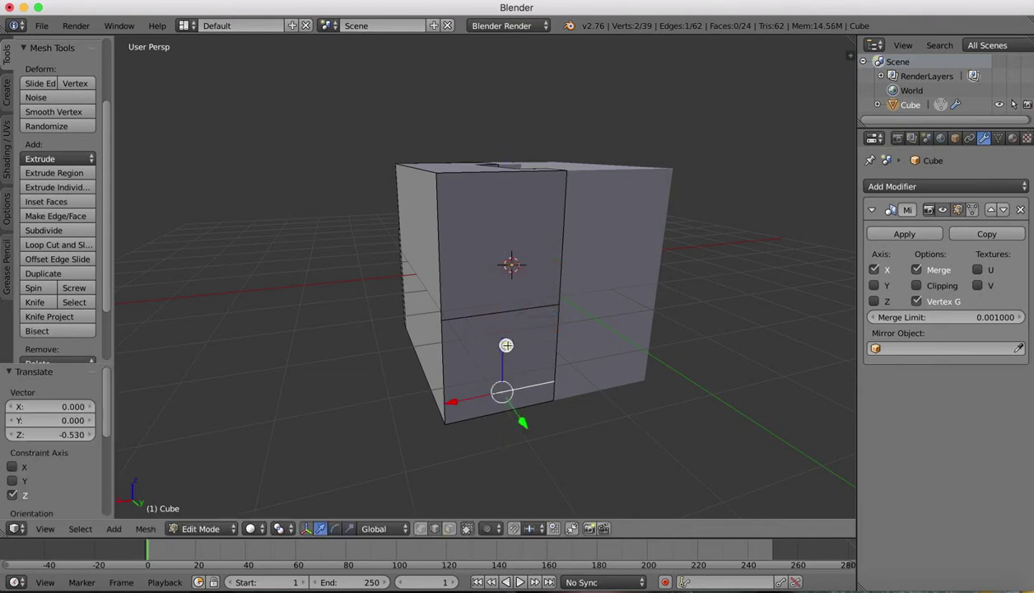
Move the narrow bottom strip of the rear face outward along Y in two moves, the last about 0.079.
middle_click_drag(658, 374, 673, 381)
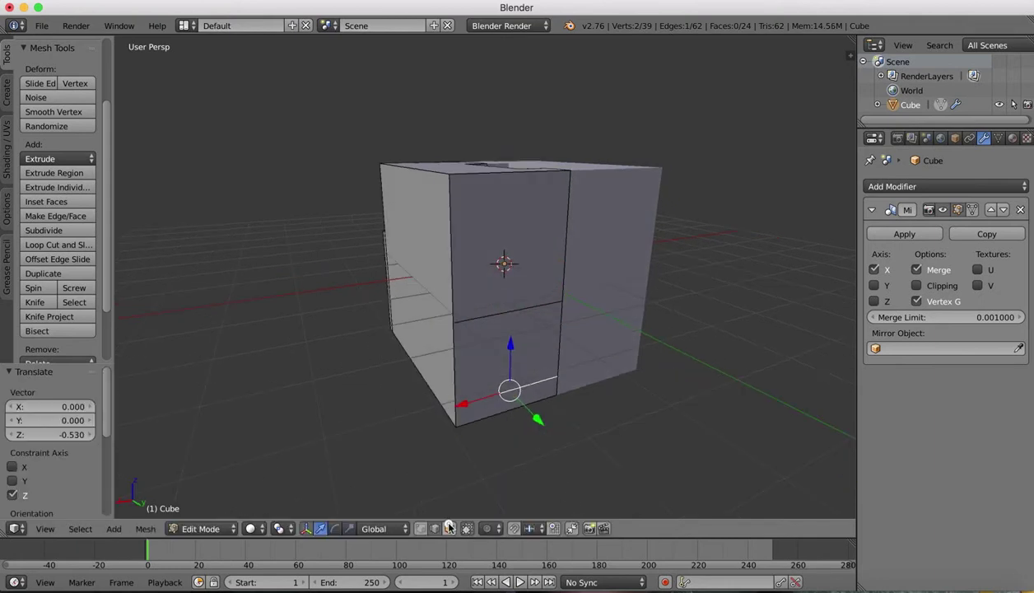
left_click(449, 527)
right_click(472, 405)
left_click_drag(532, 422, 545, 436)
middle_click_drag(452, 338, 537, 365)
left_click_drag(605, 380, 610, 380)
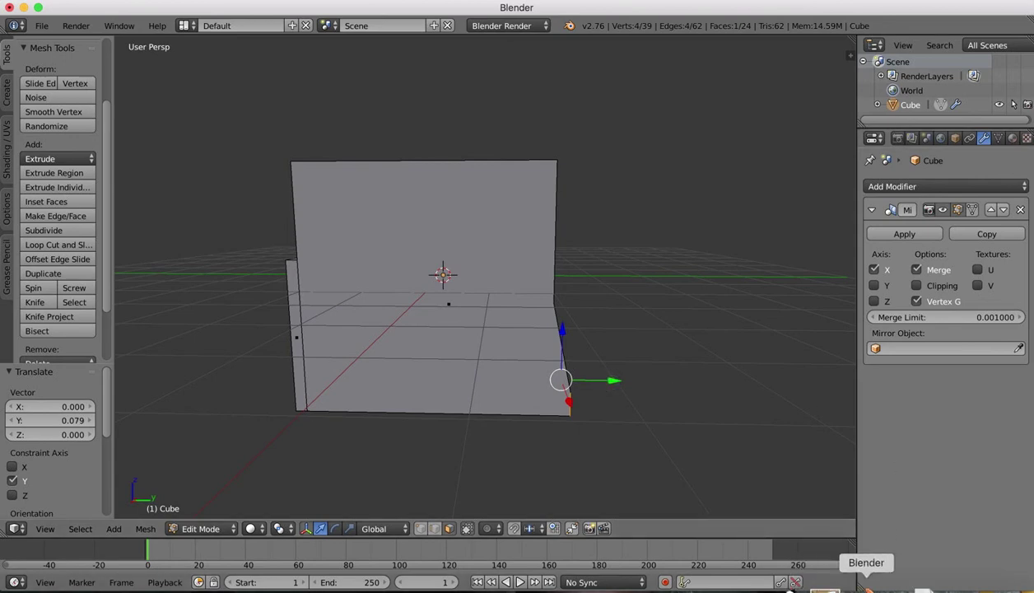
Check the side-view and perspective references, and raise the rear face's lower edge about 0.314 along Z.
left_click(836, 586)
scroll(256, 262, "up", 3)
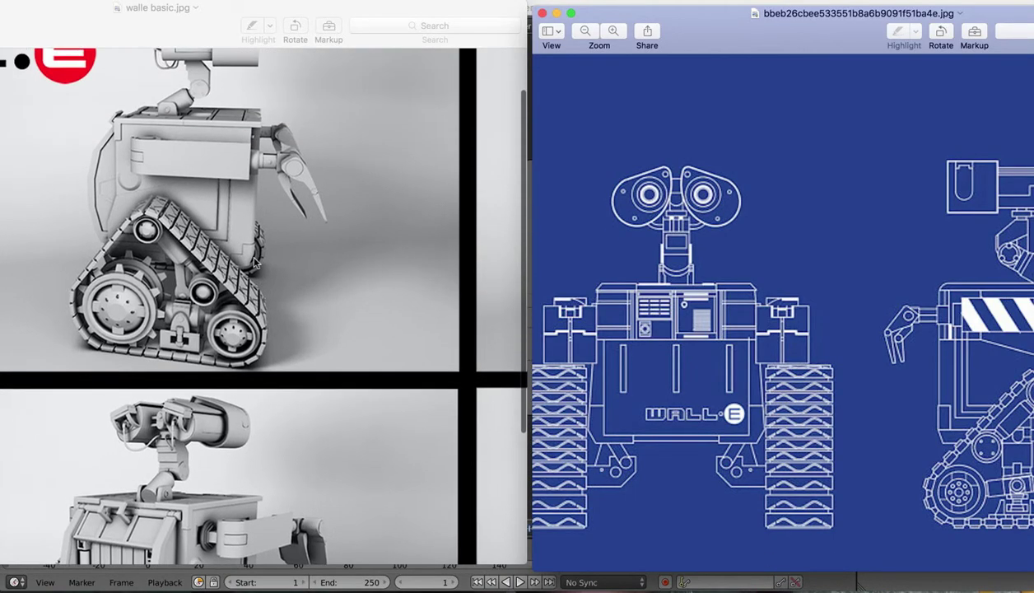
scroll(337, 275, "down", 5)
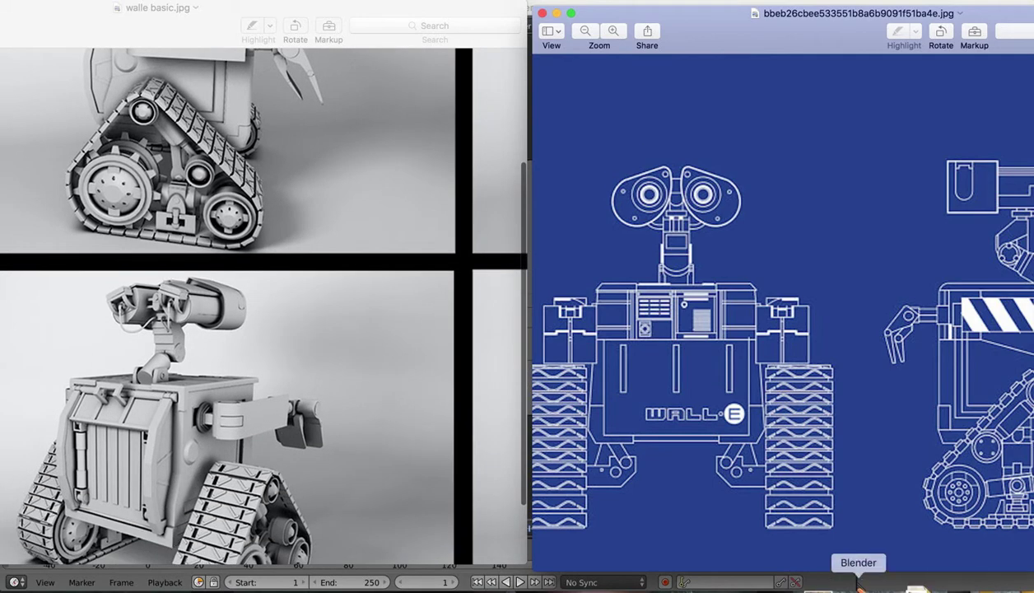
left_click(862, 586)
scroll(505, 339, "right", 5)
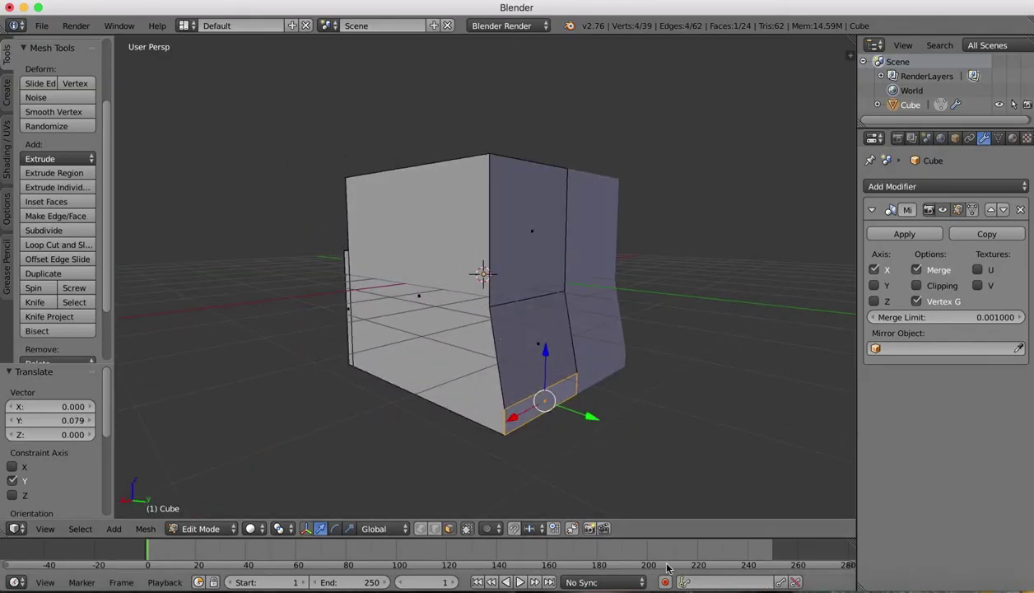
right_click(522, 401)
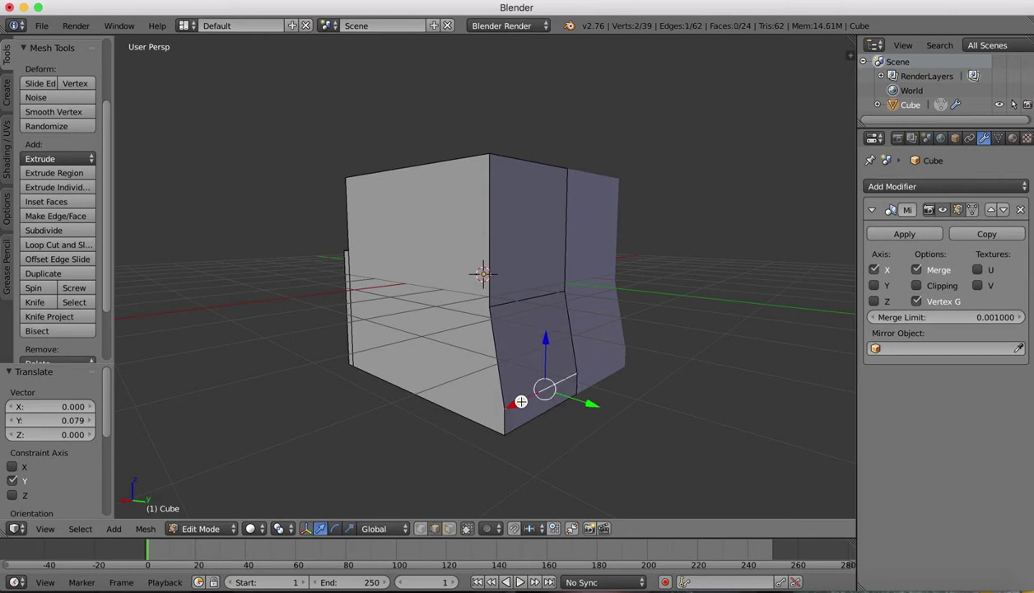
left_click_drag(545, 337, 546, 318)
Raise the rear face's upper horizontal edge about 0.083 along Z, and check the side profile.
right_click(506, 304)
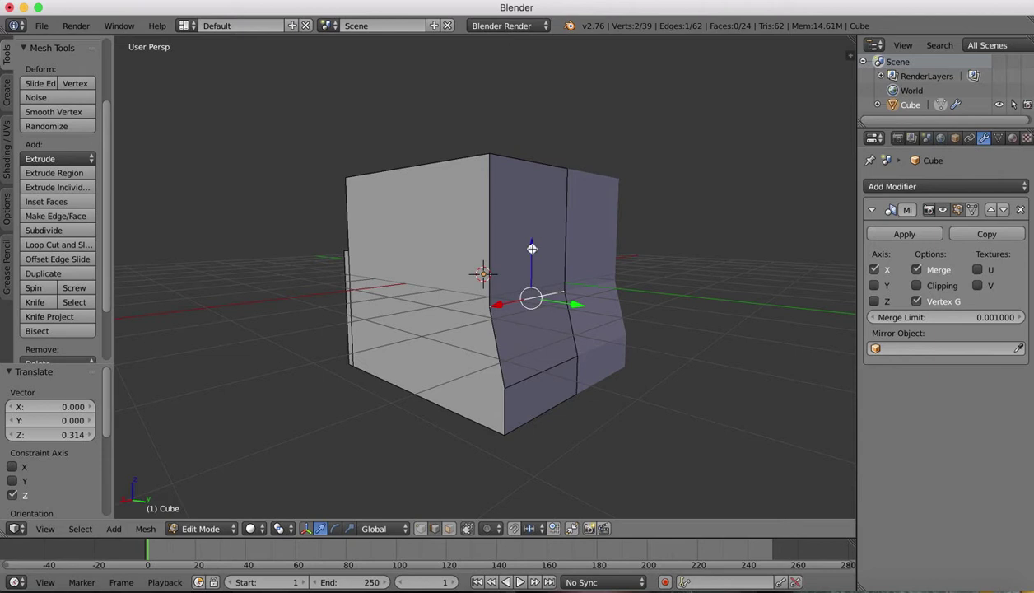
left_click_drag(532, 249, 532, 244)
scroll(458, 225, "left", 5)
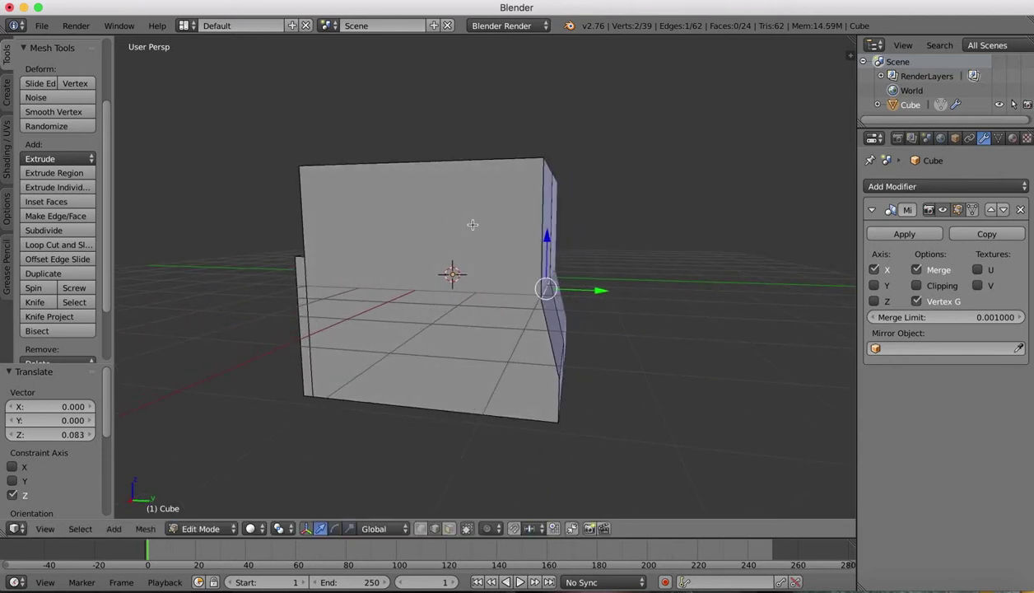
scroll(599, 231, "left", 3)
scroll(600, 232, "down", 2)
scroll(599, 231, "up", 2)
scroll(599, 231, "right", 3)
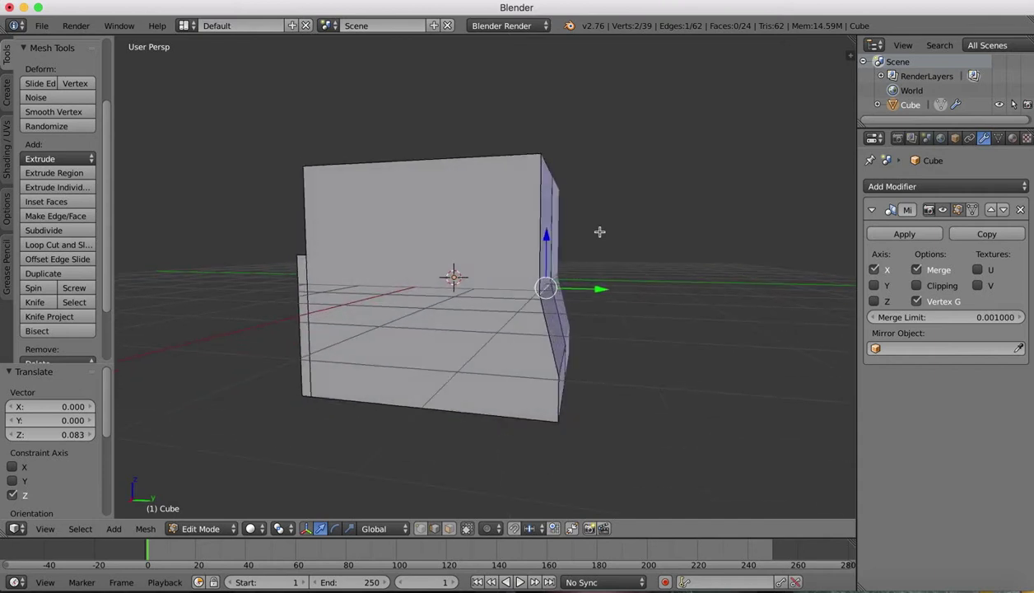
Raise both underside faces of the body, including the narrow front strip, about 0.245 along Z.
scroll(588, 357, "down", 5)
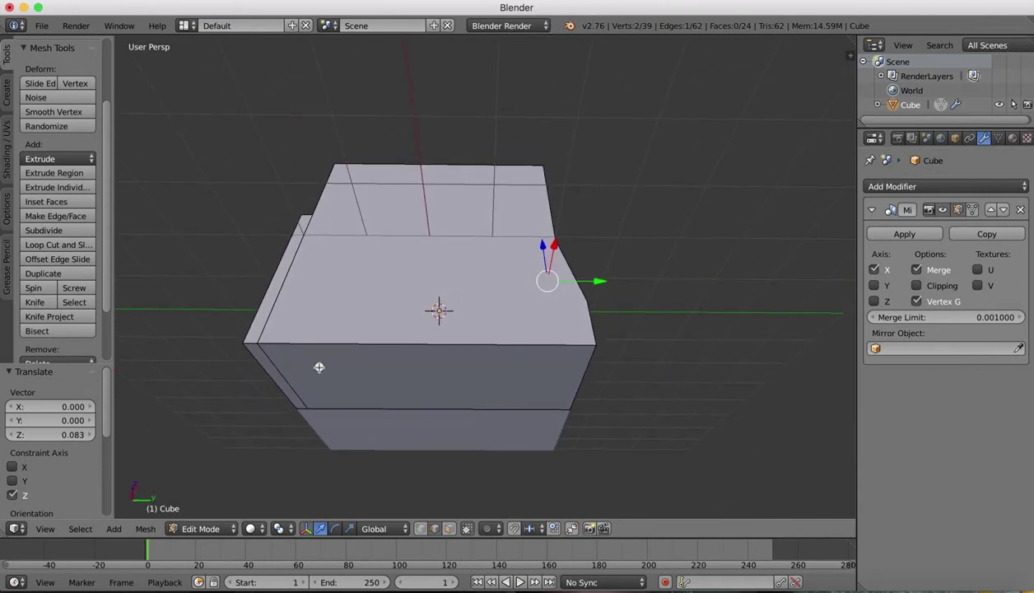
left_click(448, 528)
right_click(345, 380)
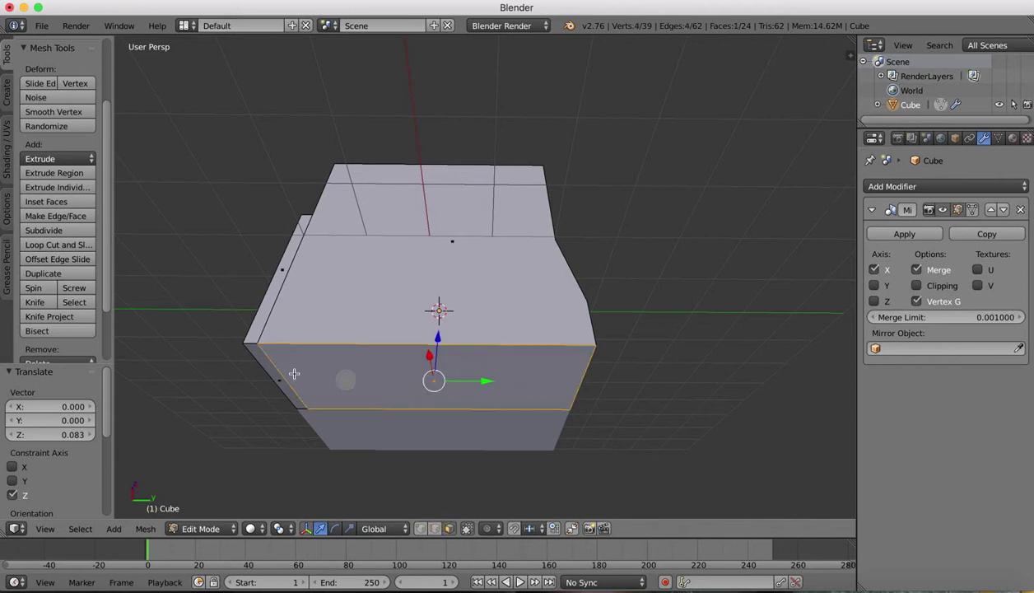
right_click(277, 375, "shift")
left_click_drag(387, 337, 388, 320)
middle_click_drag(388, 320, 401, 237)
Move all three rear faces of the body together inward about -0.210 along Y.
scroll(401, 236, "right", 5)
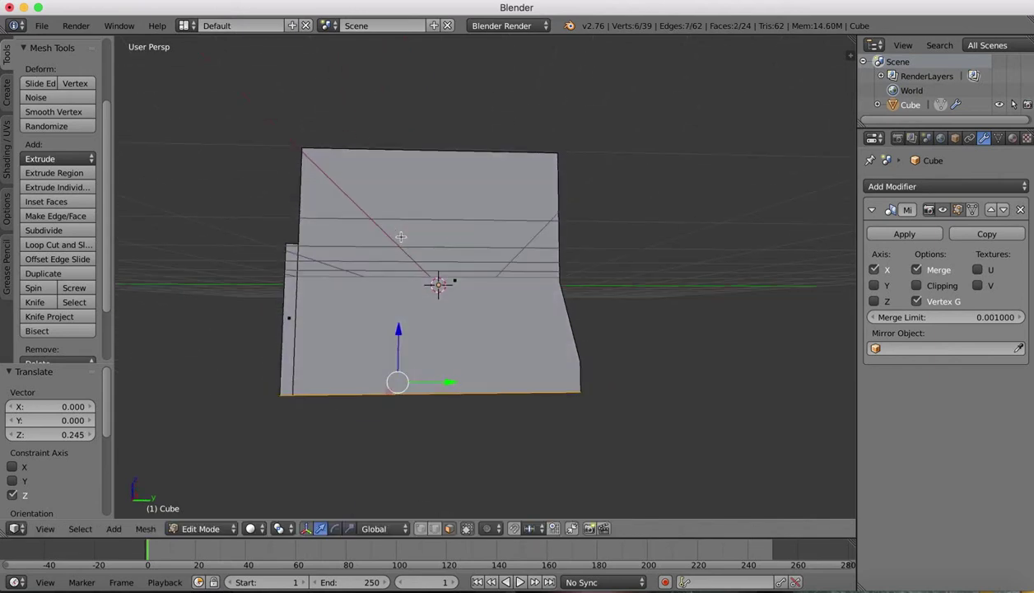
right_click(541, 198)
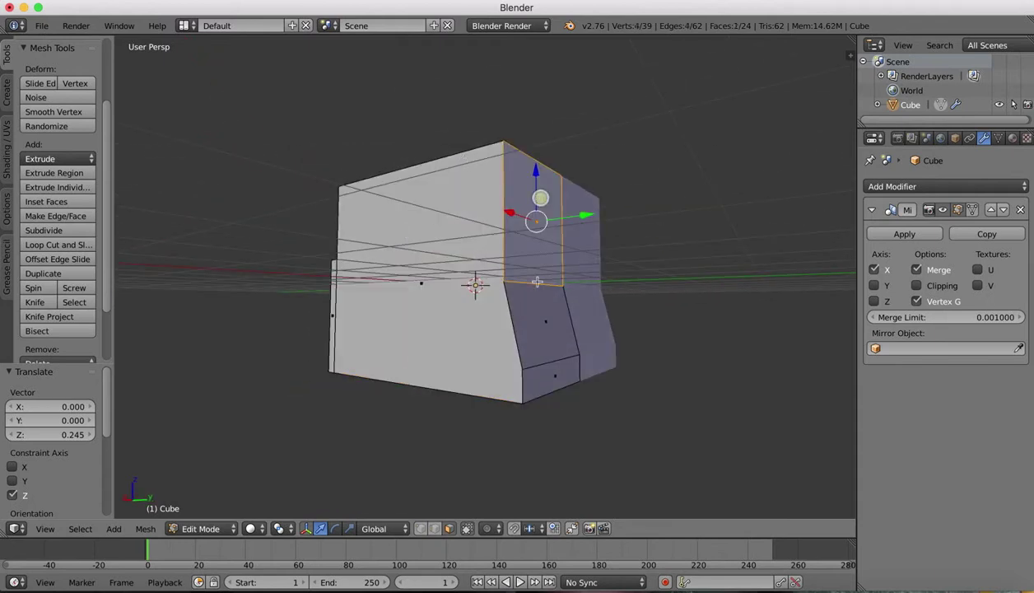
right_click(530, 344, "shift")
right_click(545, 380, "shift")
left_click_drag(596, 297, 584, 296)
middle_click_drag(584, 295, 481, 191)
scroll(481, 192, "left", 3)
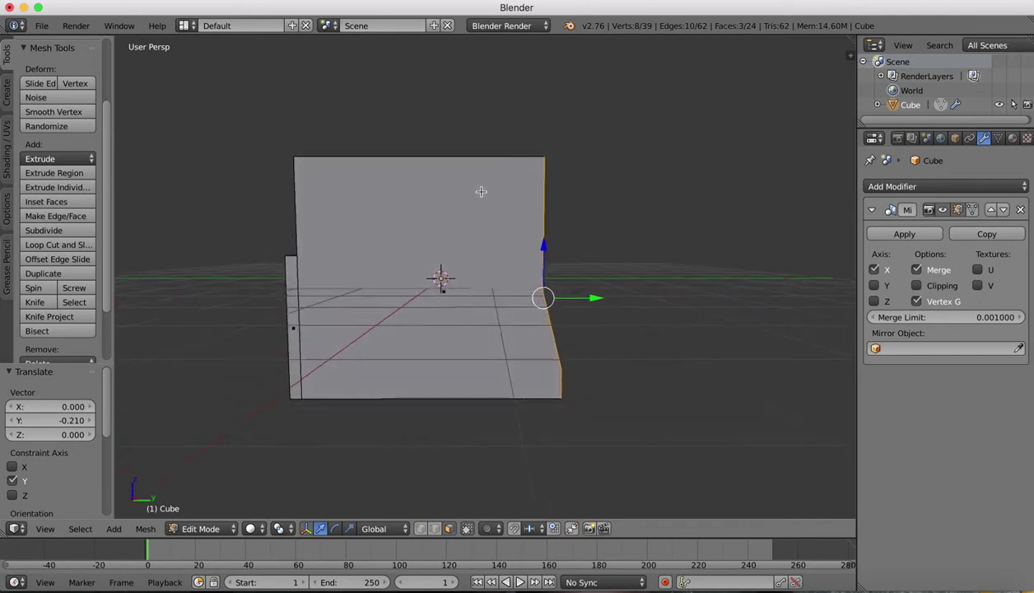
Shift the same three rear faces a further -0.025 or so along Y.
scroll(481, 192, "right", 1)
scroll(481, 191, "left", 6)
scroll(481, 191, "right", 8)
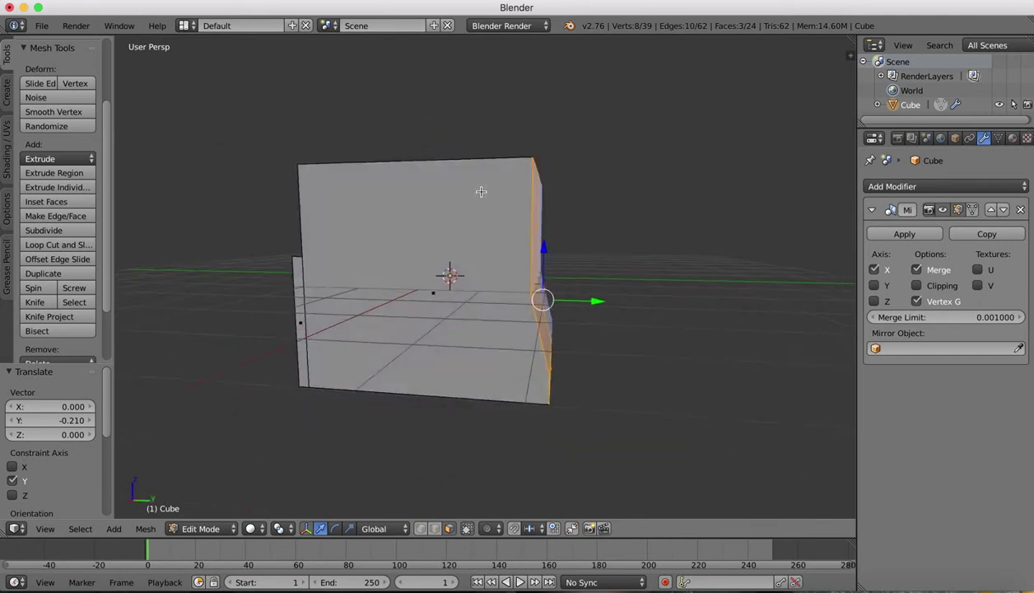
left_click_drag(595, 307, 591, 308)
scroll(500, 233, "left", 4)
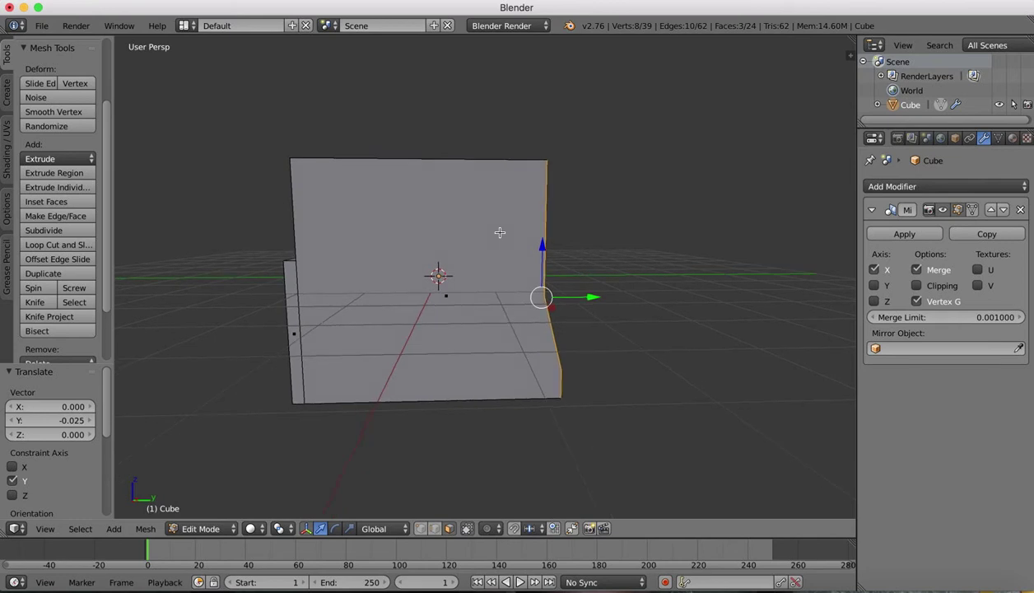
Move only the bottom strip of the rear face outward about 0.025 along Y.
scroll(660, 348, "right", 4)
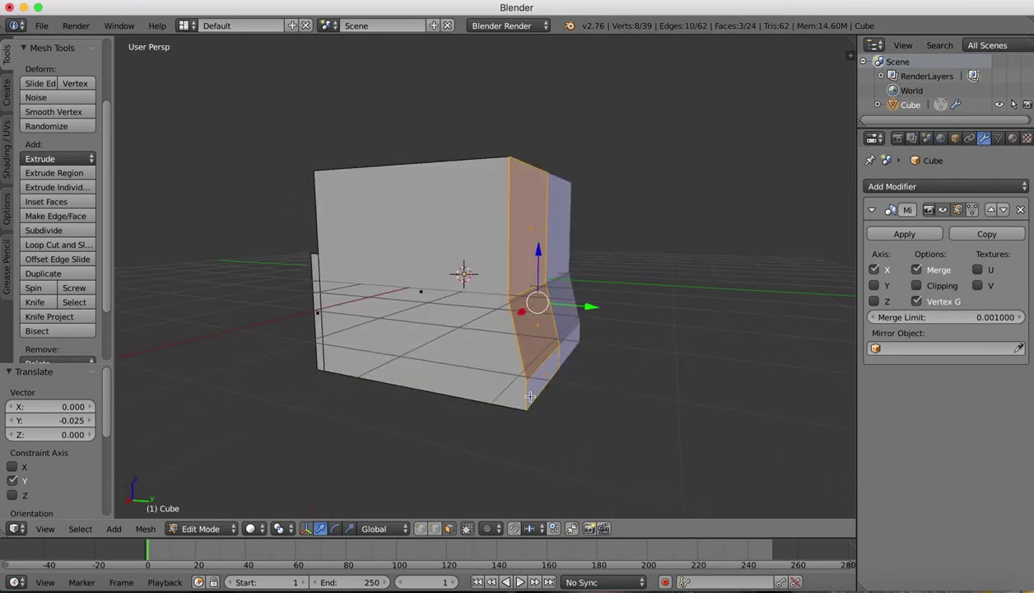
right_click(550, 377)
left_click_drag(604, 382, 605, 380)
Inspect the body from the sides and front, and compare its shape with the WALL-E reference images.
scroll(526, 253, "right", 5)
scroll(527, 253, "right", 8)
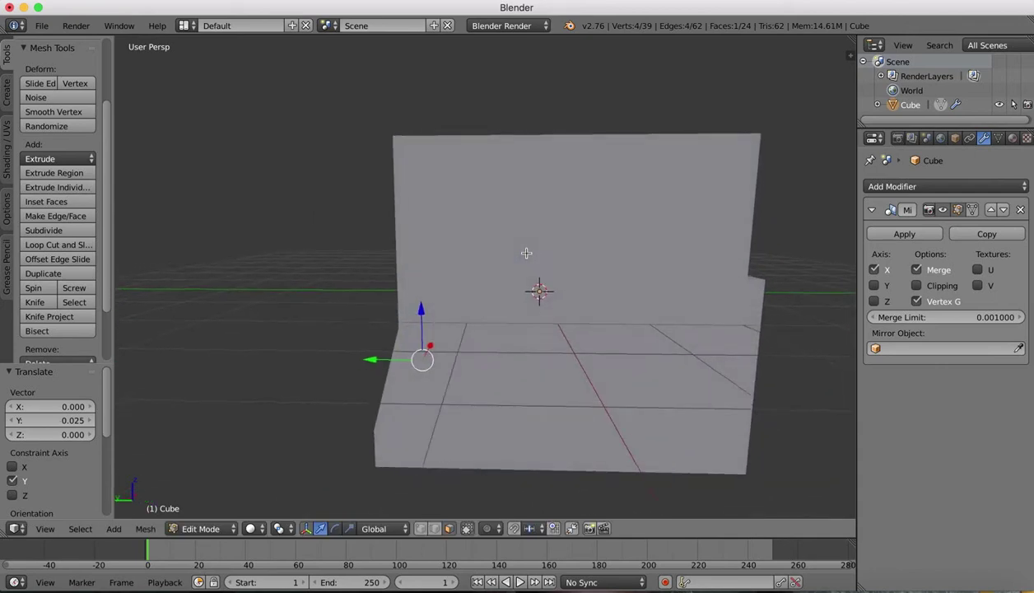
scroll(527, 252, "up", 4)
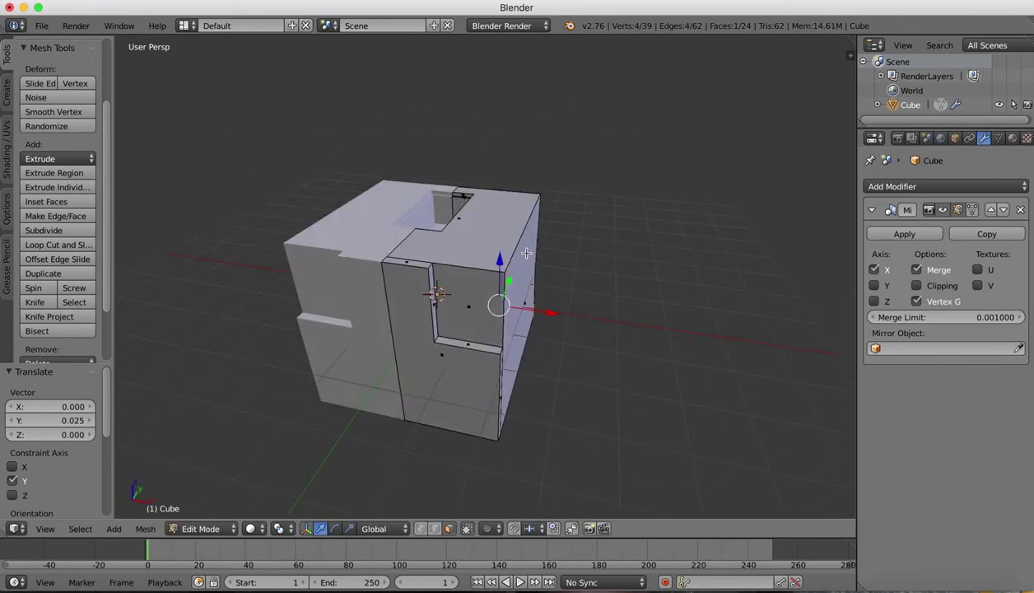
scroll(527, 253, "left", 6)
scroll(526, 253, "left", 1)
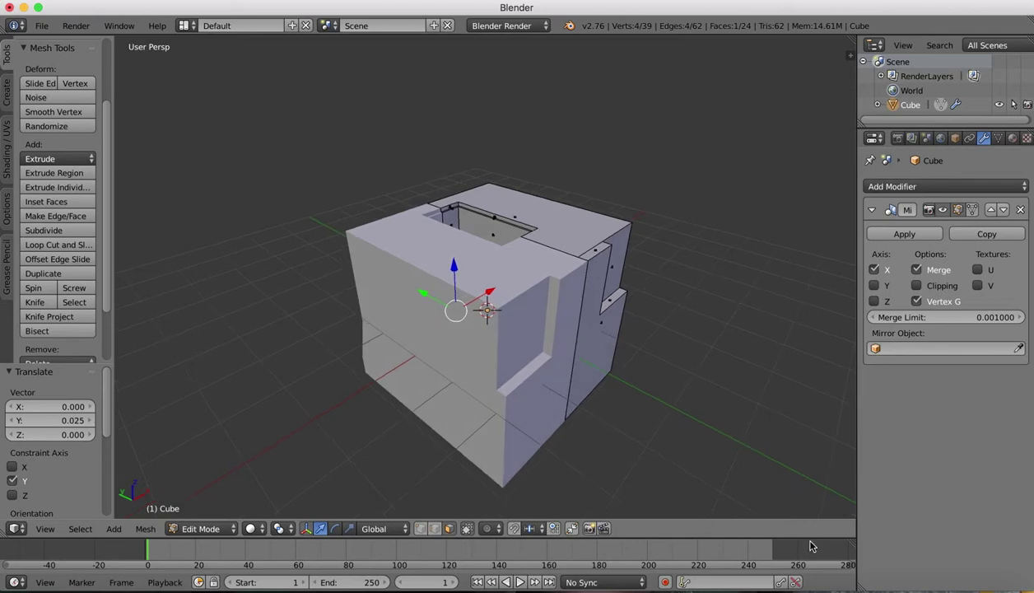
mouse_move(868, 590)
left_click(832, 590)
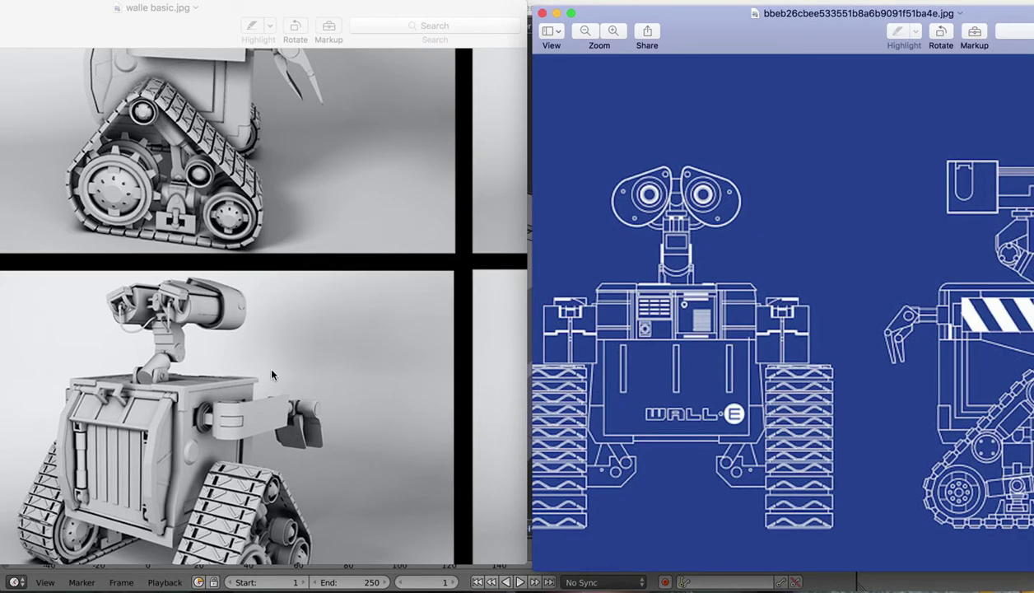
scroll(280, 403, "up", 5)
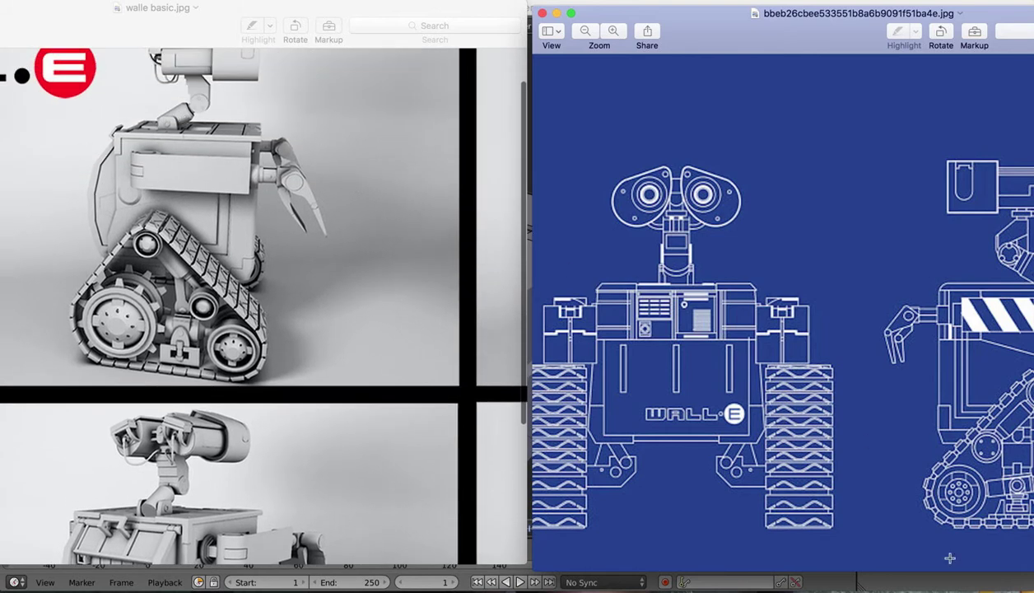
left_click(860, 588)
Knife-cut a horizontal edge across the recessed upper front panel with midpoint snapping.
scroll(456, 204, "right", 5)
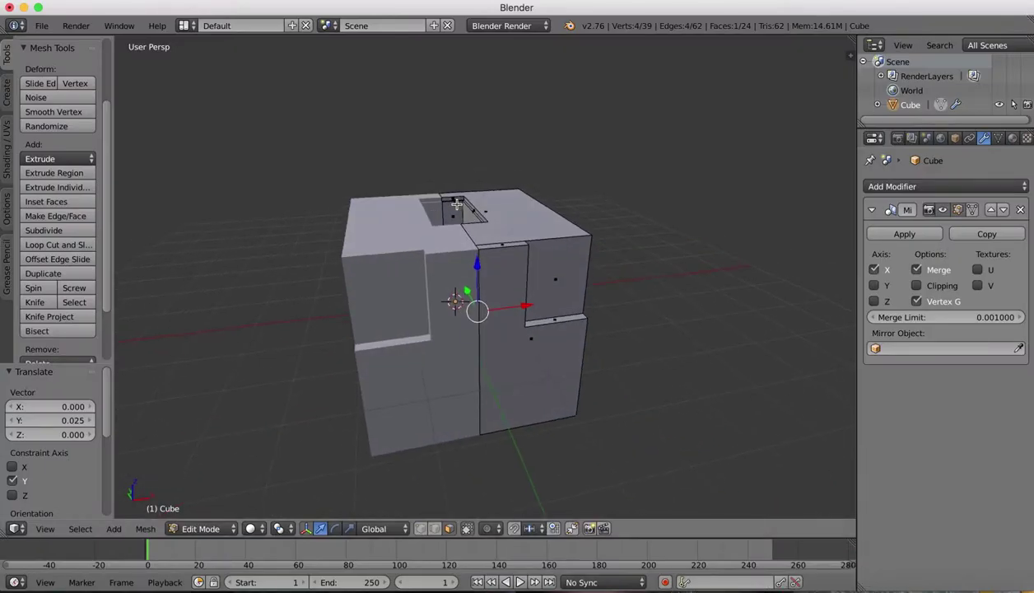
scroll(456, 204, "right", 5)
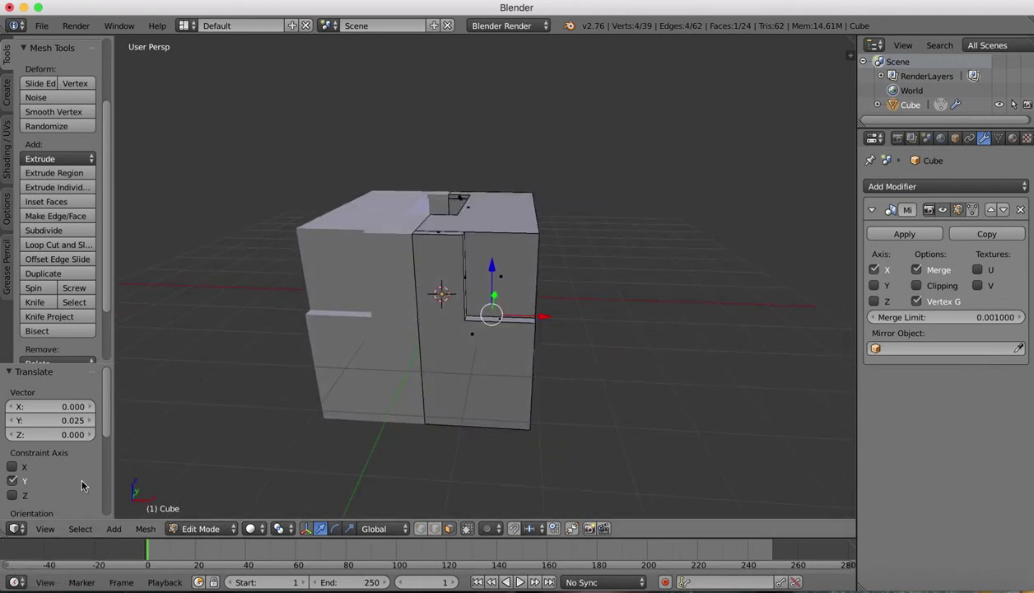
scroll(154, 449, "right", 5)
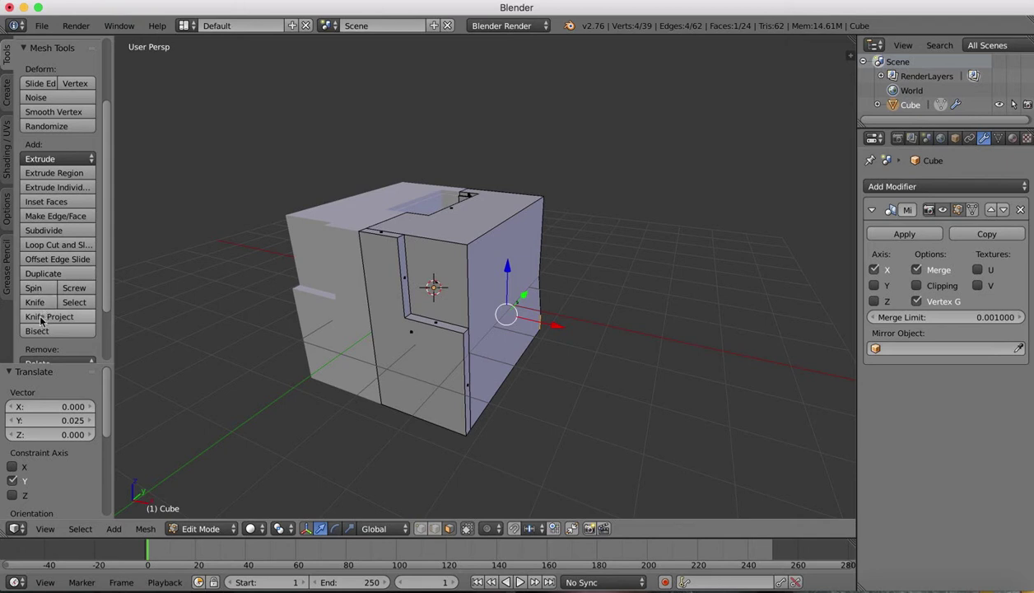
left_click(46, 245)
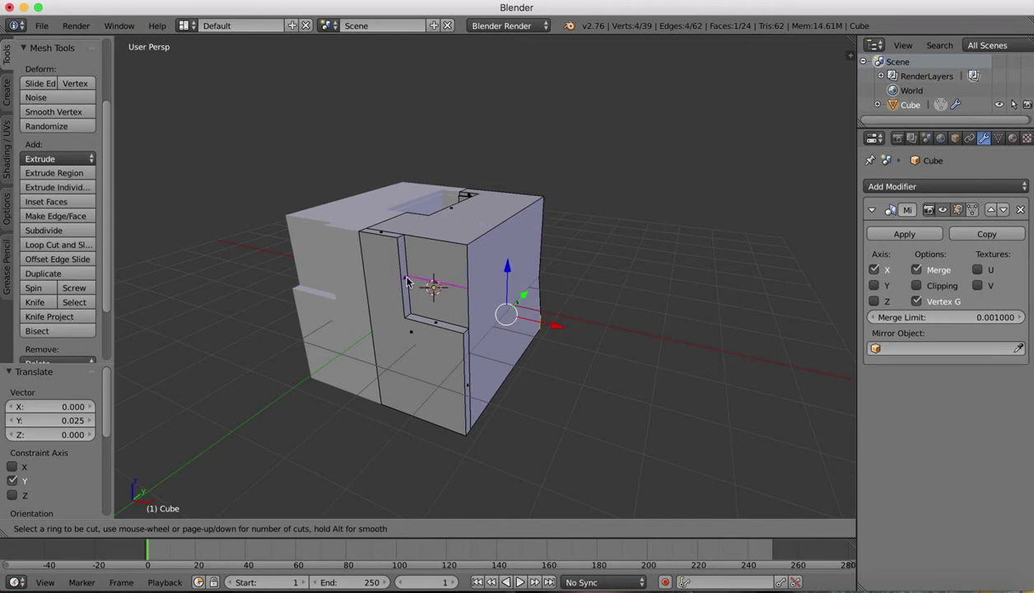
left_click(34, 301)
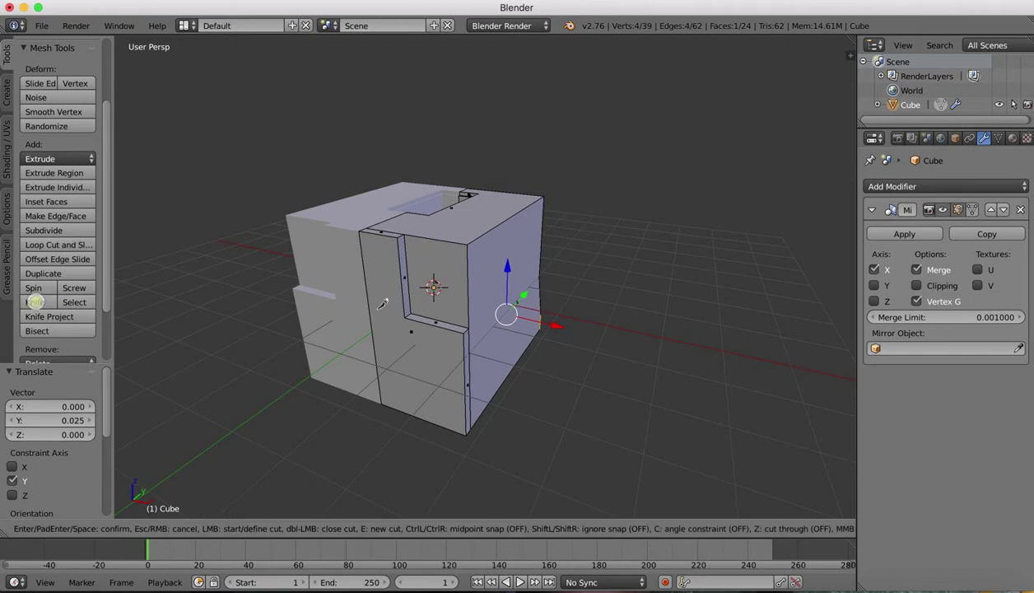
key("ctrl")
left_click(469, 285)
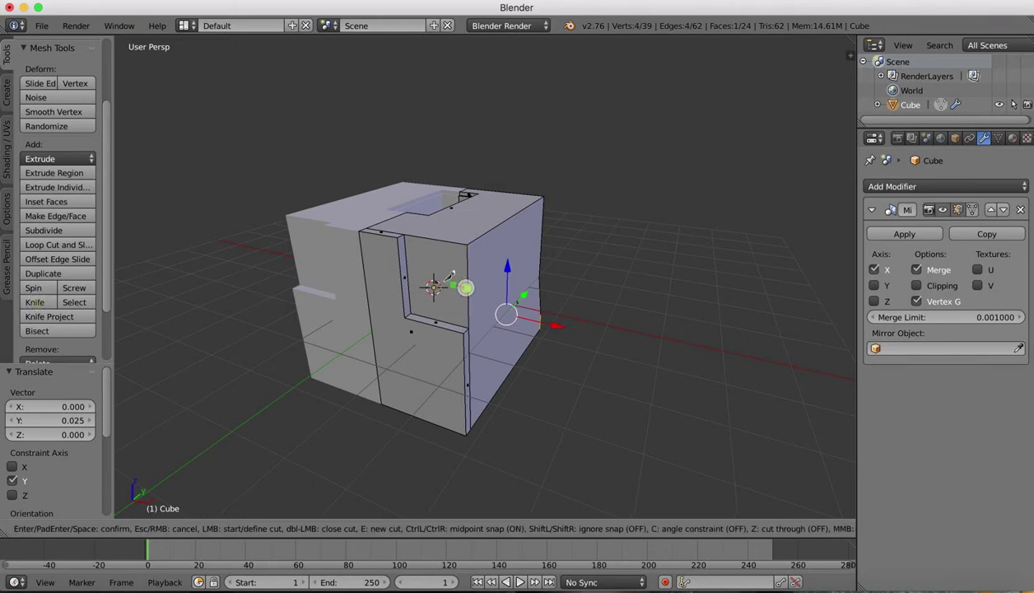
left_click(408, 277, "ctrl")
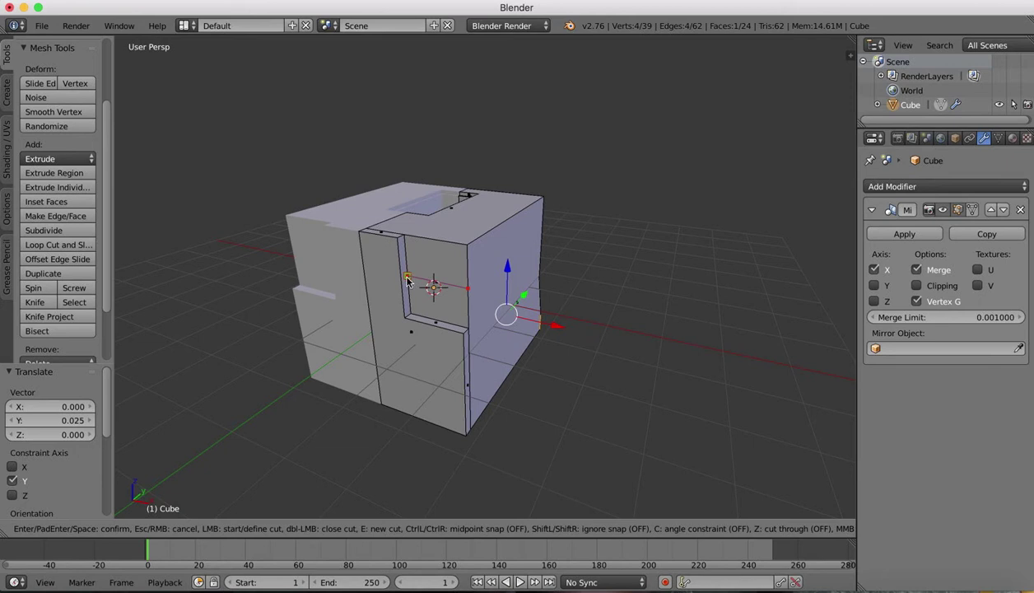
left_click(407, 281)
key("Return")
Raise the new edge on the recessed front panel about 0.627 along Z, close to the top of the body.
right_click(459, 286)
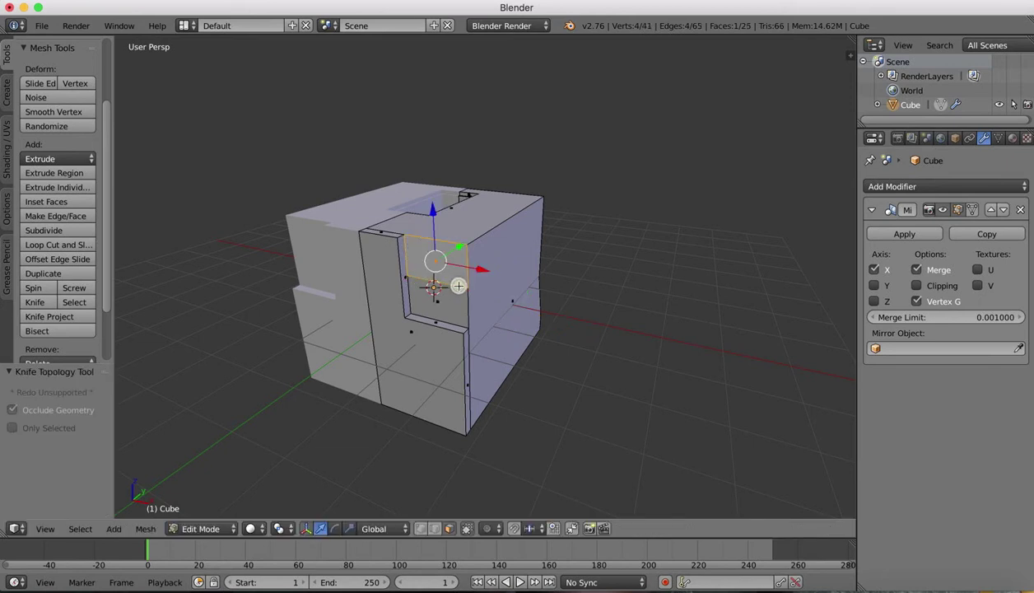
left_click(435, 529)
right_click(446, 280)
left_click_drag(435, 233, 435, 197)
scroll(571, 215, "right", 5)
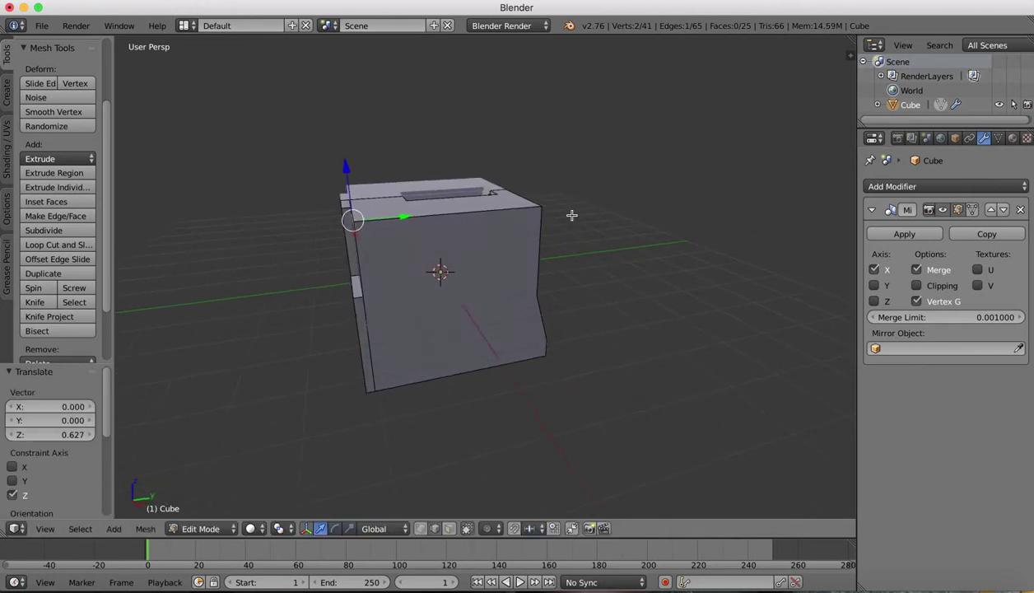
scroll(572, 215, "left", 8)
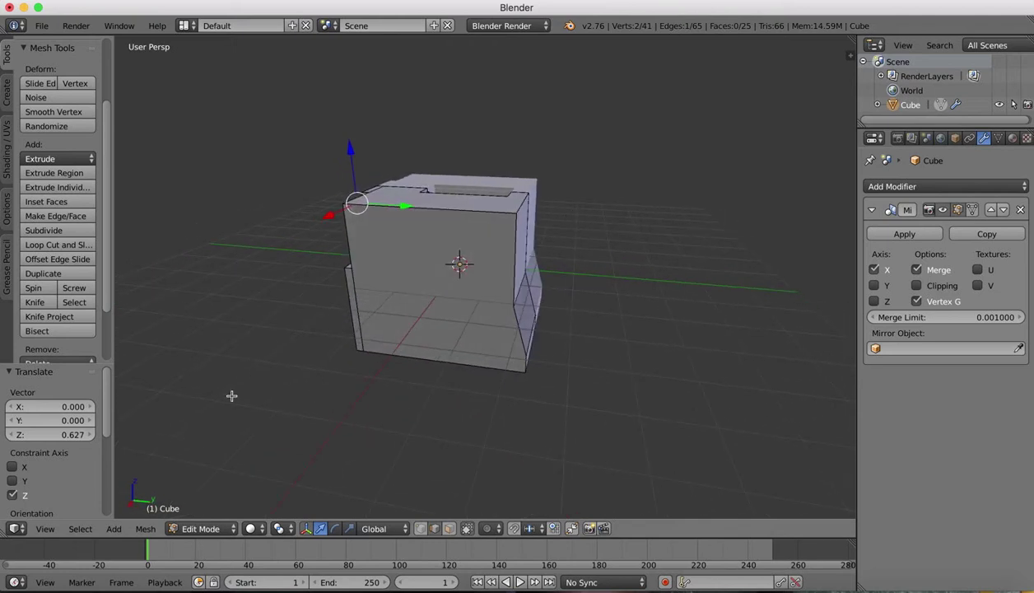
Knife-cut an angle-constrained horizontal edge across the body's side in right view, from the front panel's upper edge to the rear edge.
left_click(79, 529)
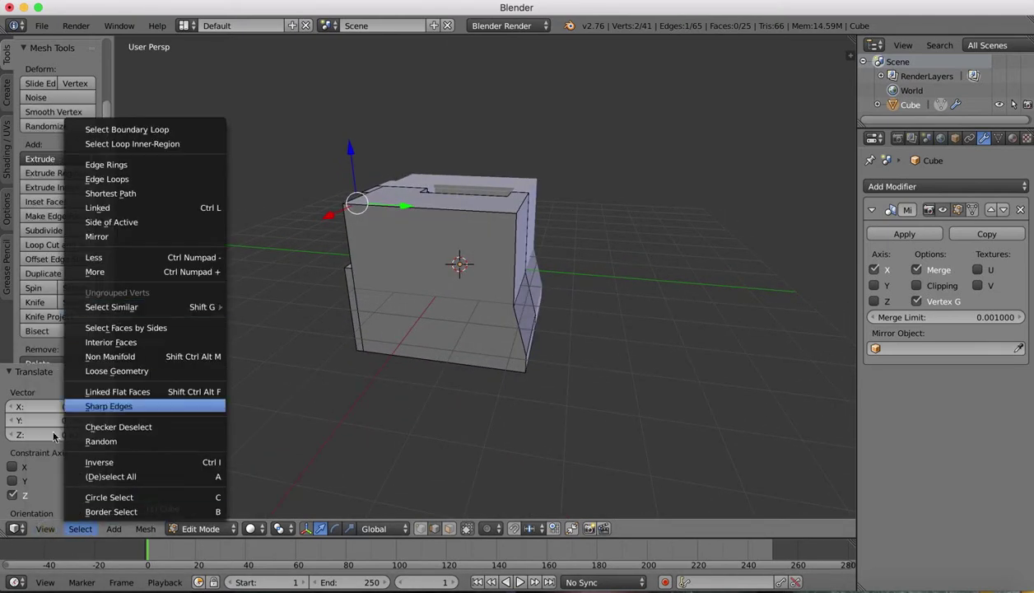
left_click(43, 528)
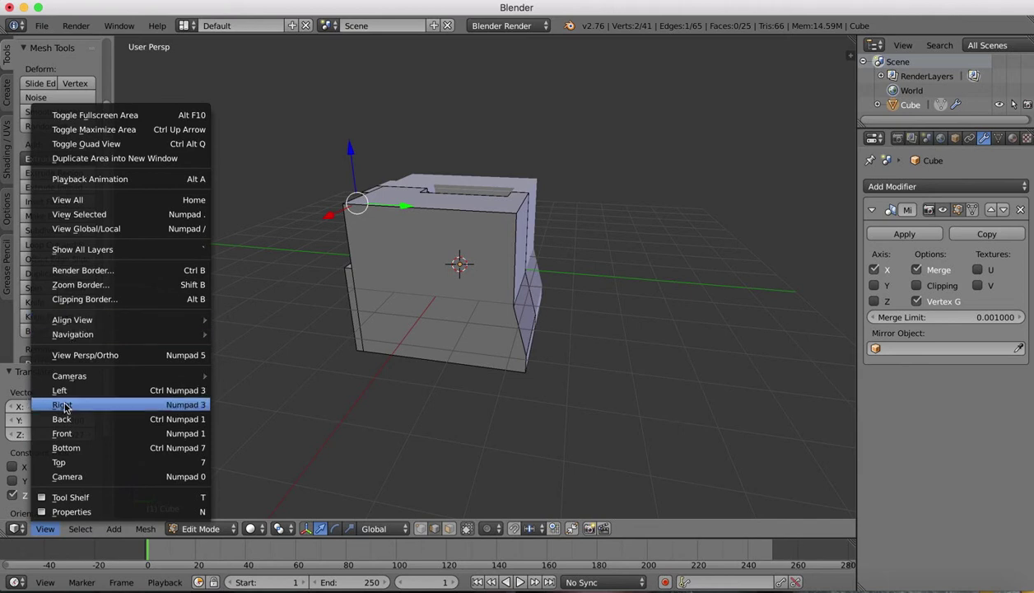
left_click(63, 405)
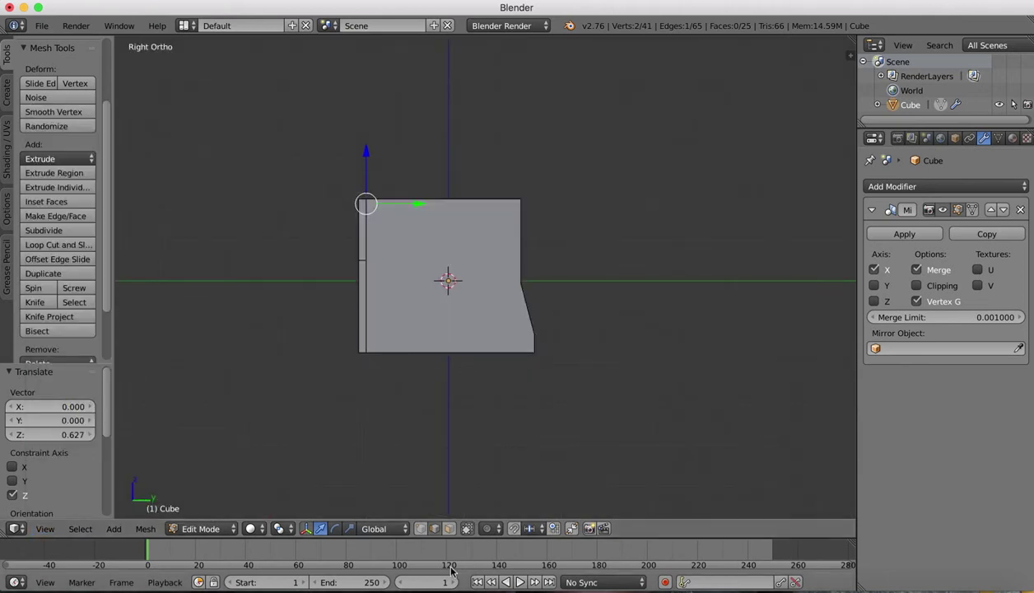
left_click(420, 530)
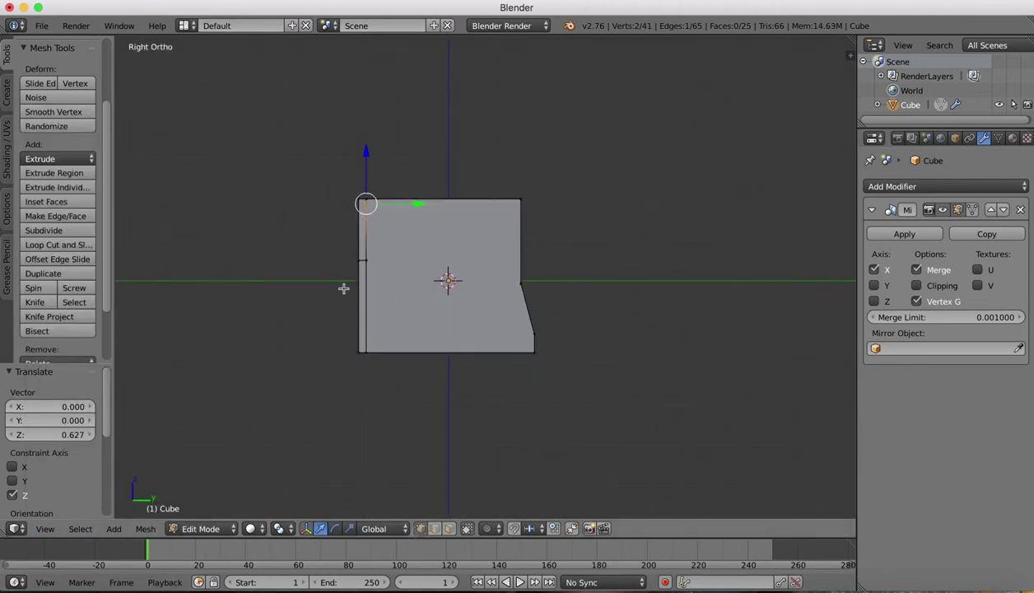
left_click(45, 302)
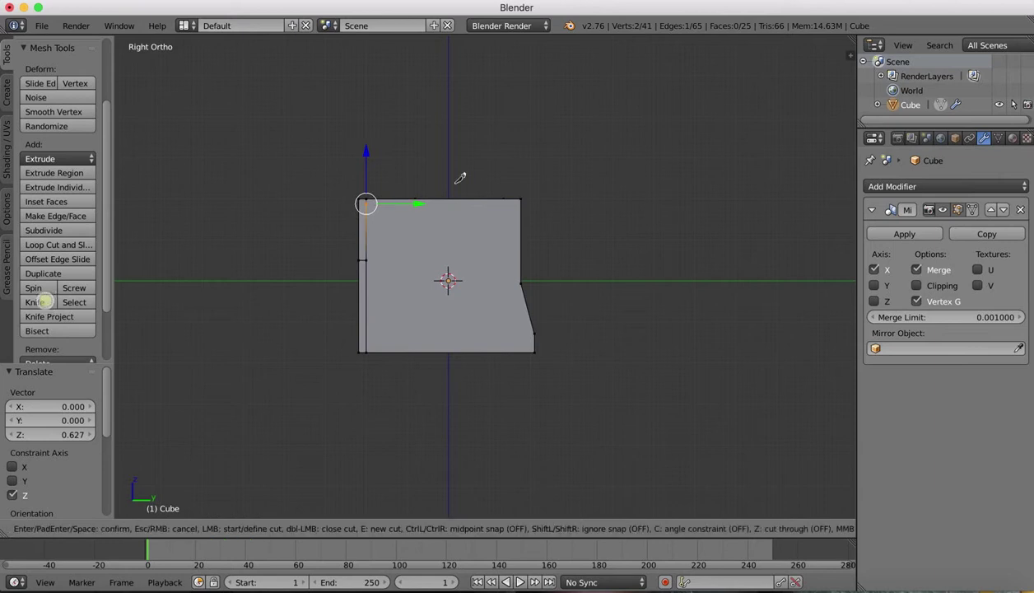
left_click(366, 203)
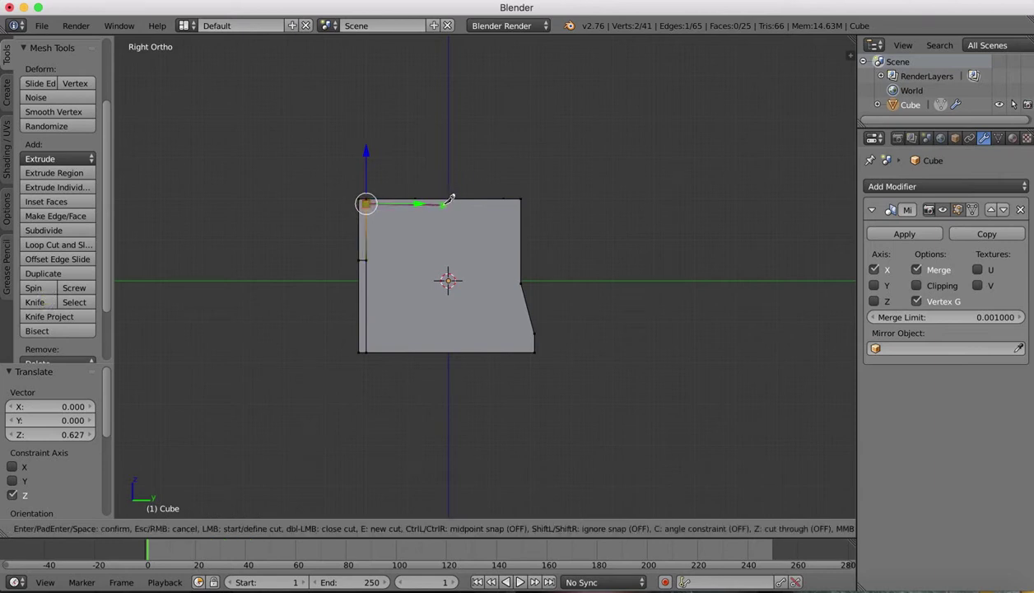
key("c")
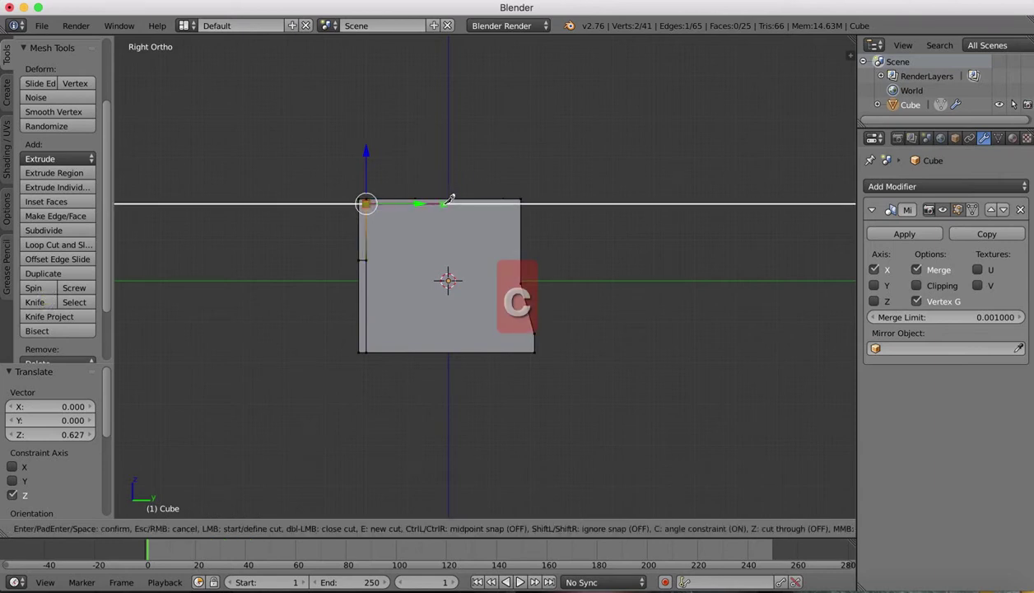
left_click(524, 201)
key("Return")
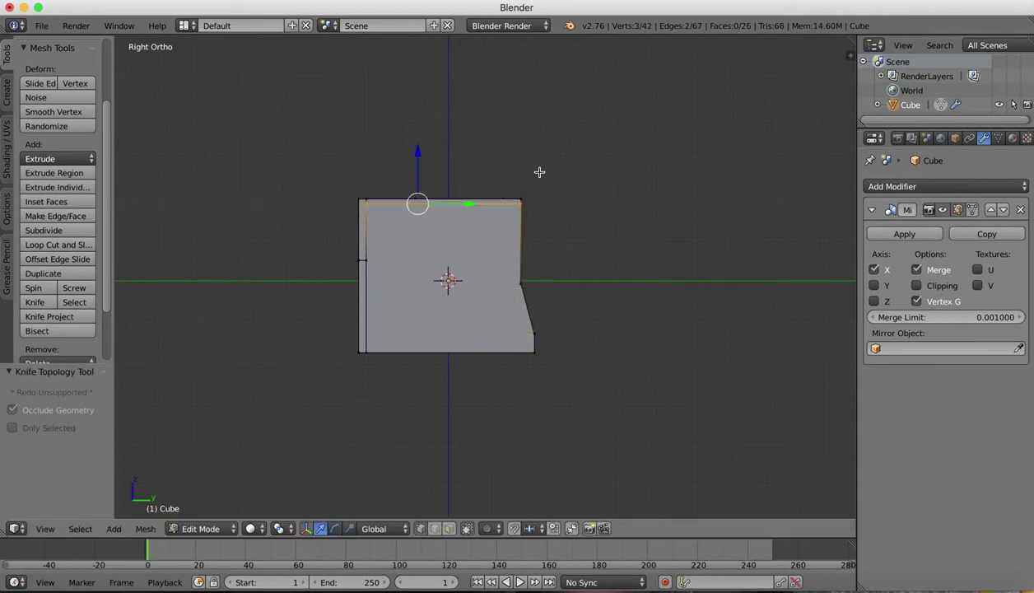
In back view, knife-cut a narrow strip at the rear face's top, from the outer edge about halfway inward and up to the top edge.
left_click(53, 534)
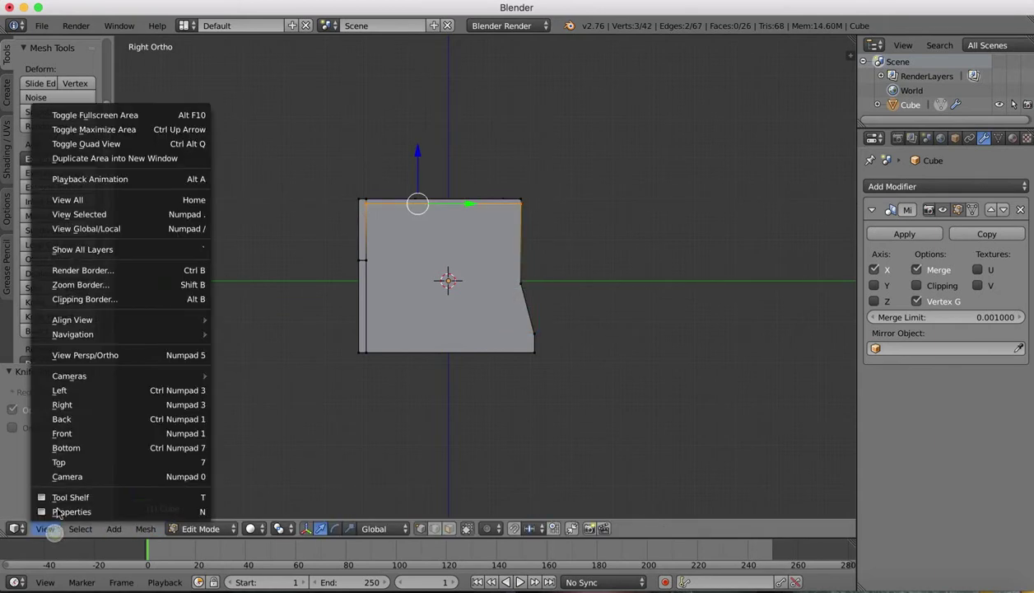
left_click(65, 423)
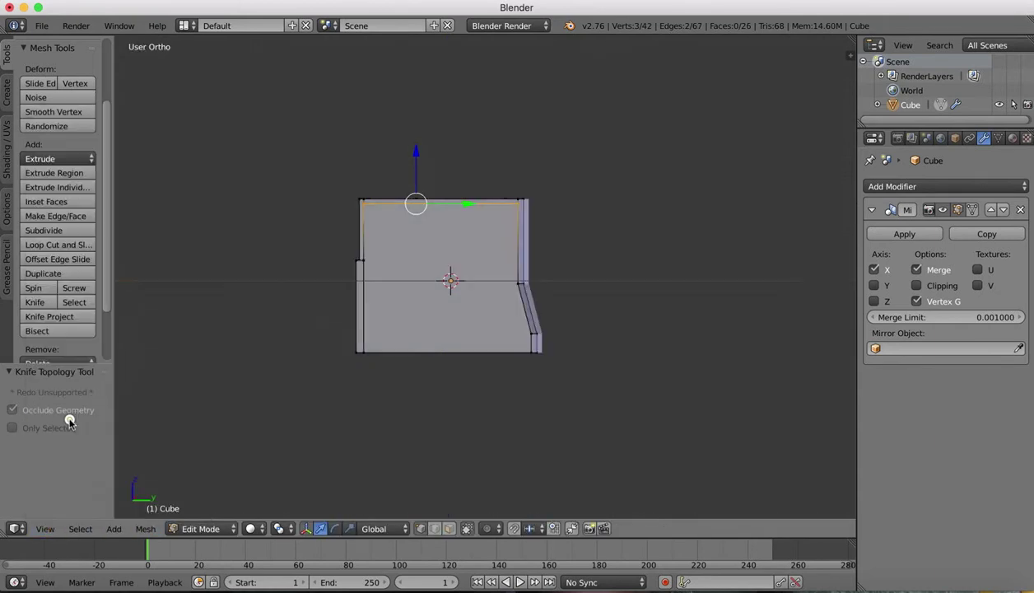
left_click(35, 302)
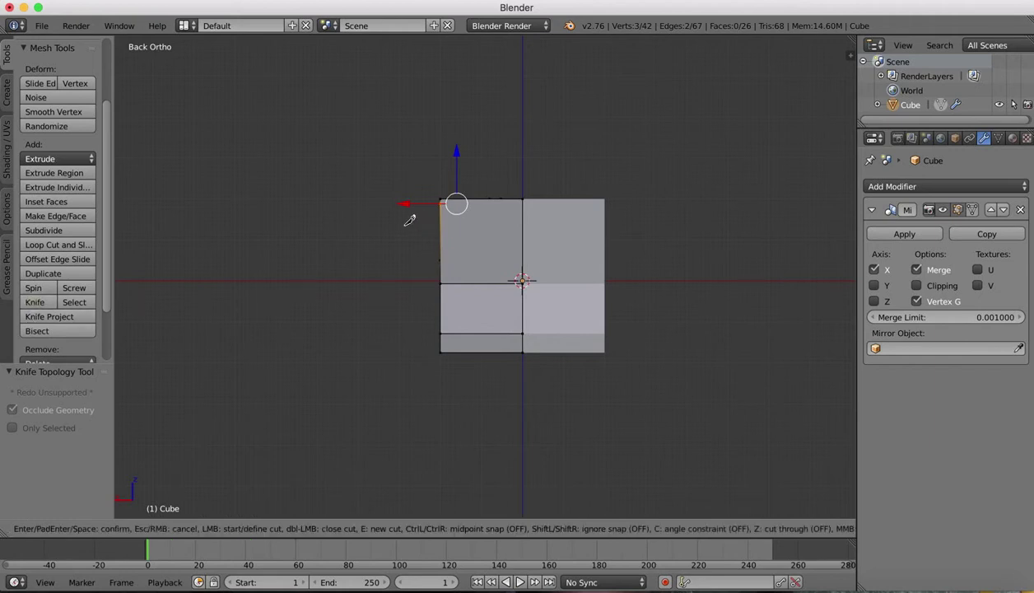
left_click(441, 202)
key("c")
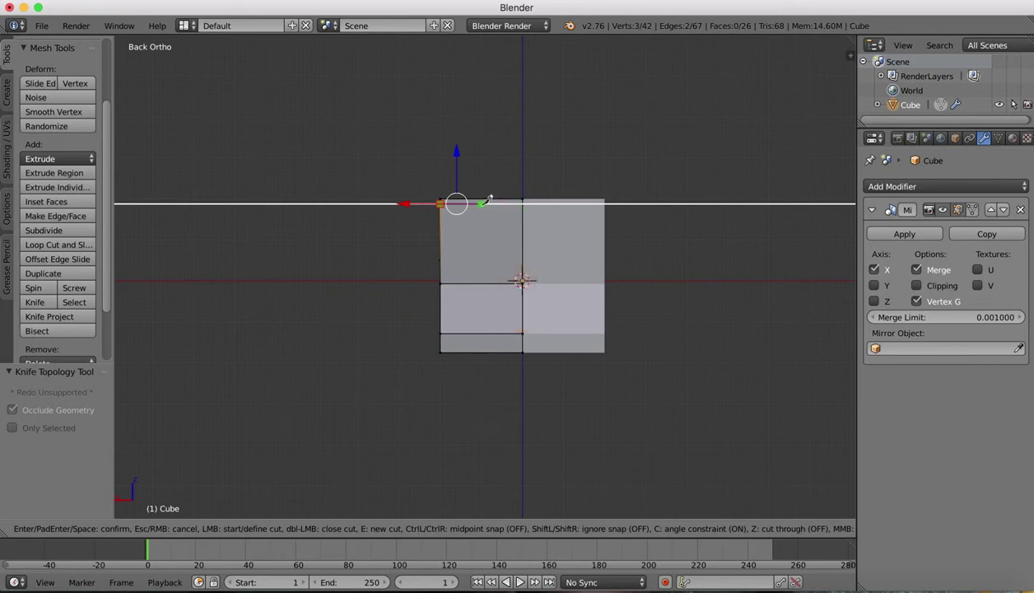
left_click(483, 202)
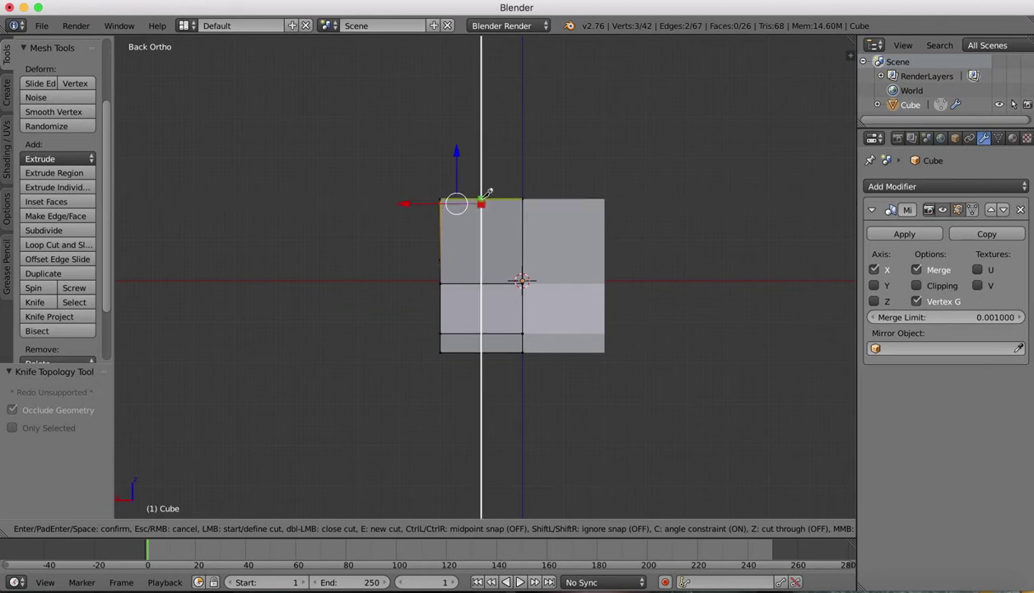
key("Return")
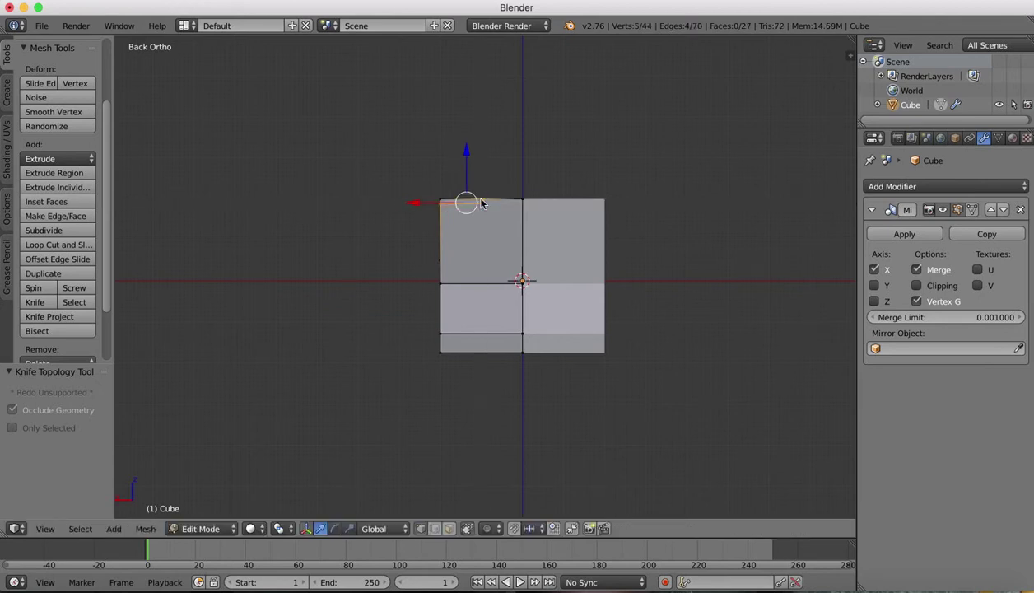
Select the narrow top strip of the recessed front panel and compare the body's upper rim with the WALL-E reference images.
middle_click_drag(509, 140, 517, 141)
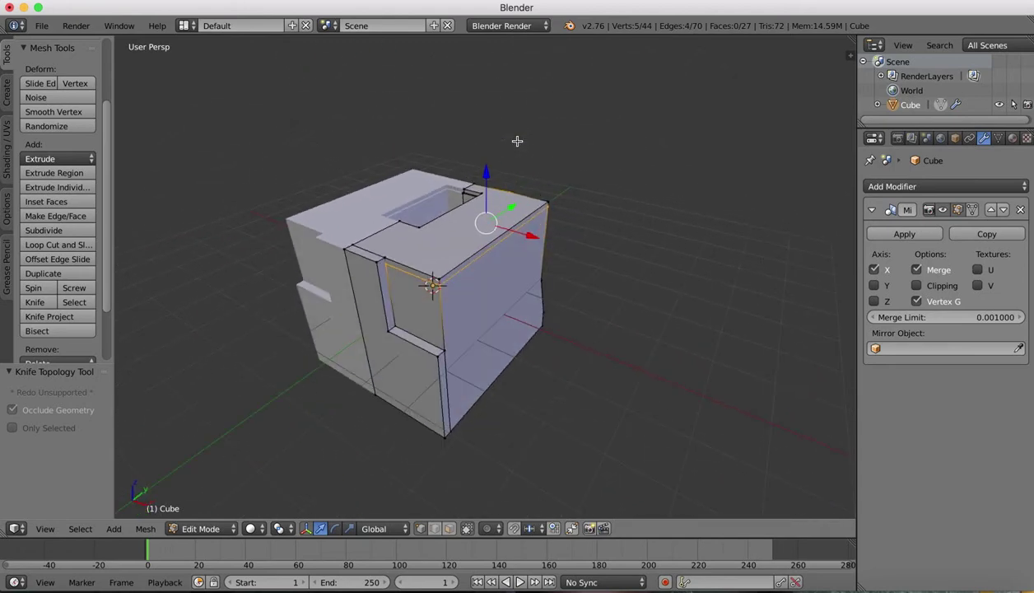
left_click(449, 528)
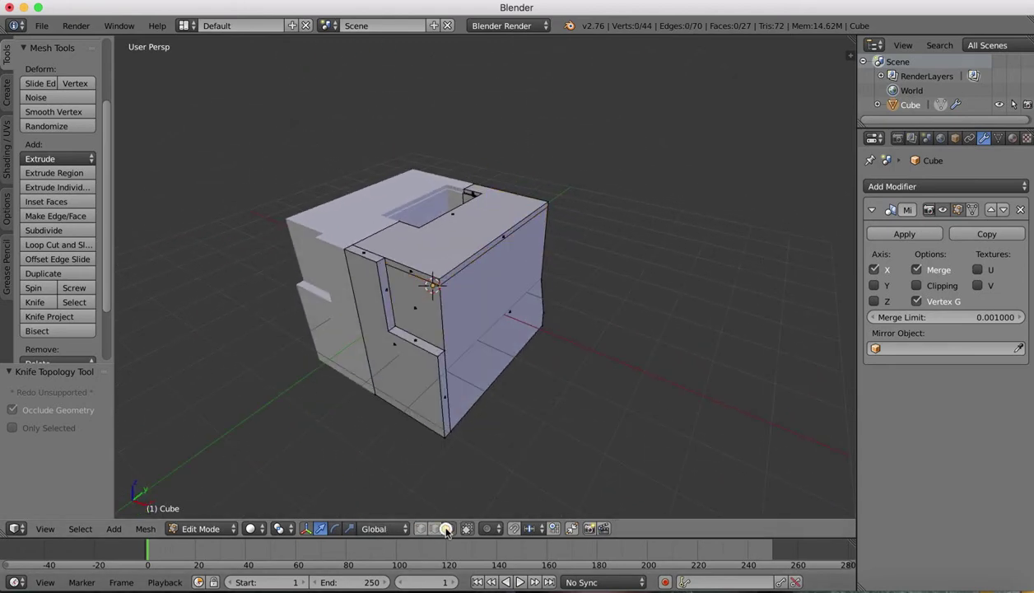
right_click(405, 268)
left_click(836, 586)
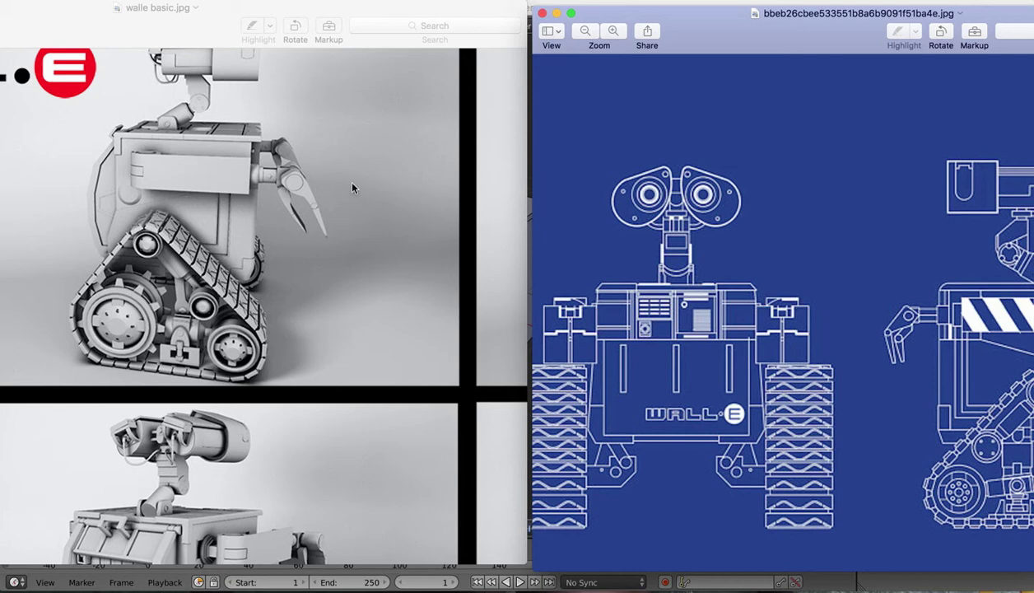
scroll(352, 188, "down", 10)
scroll(351, 187, "right", 10)
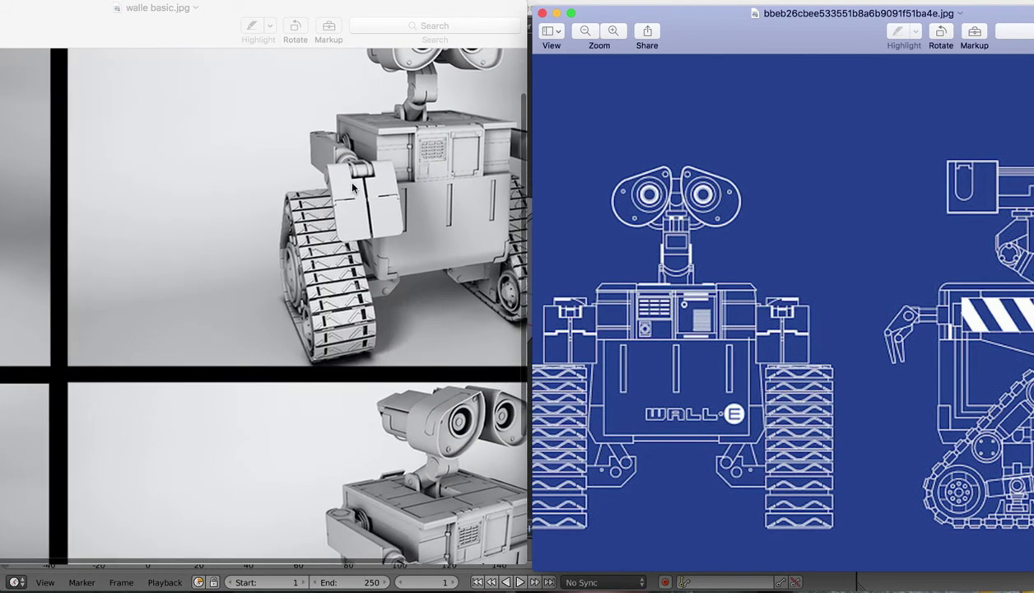
scroll(352, 188, "up", 5)
scroll(351, 187, "right", 3)
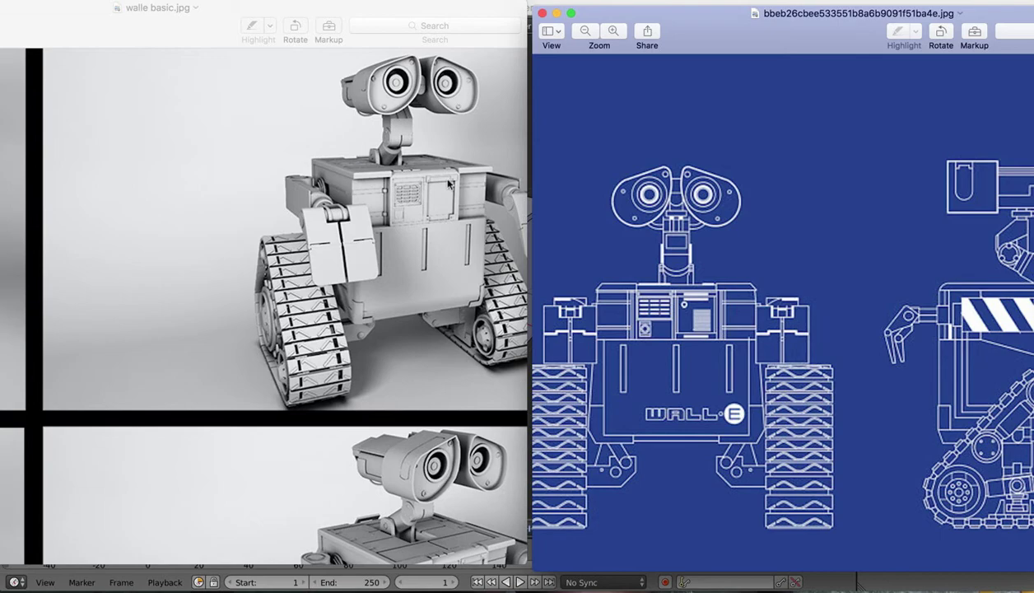
left_click(862, 578)
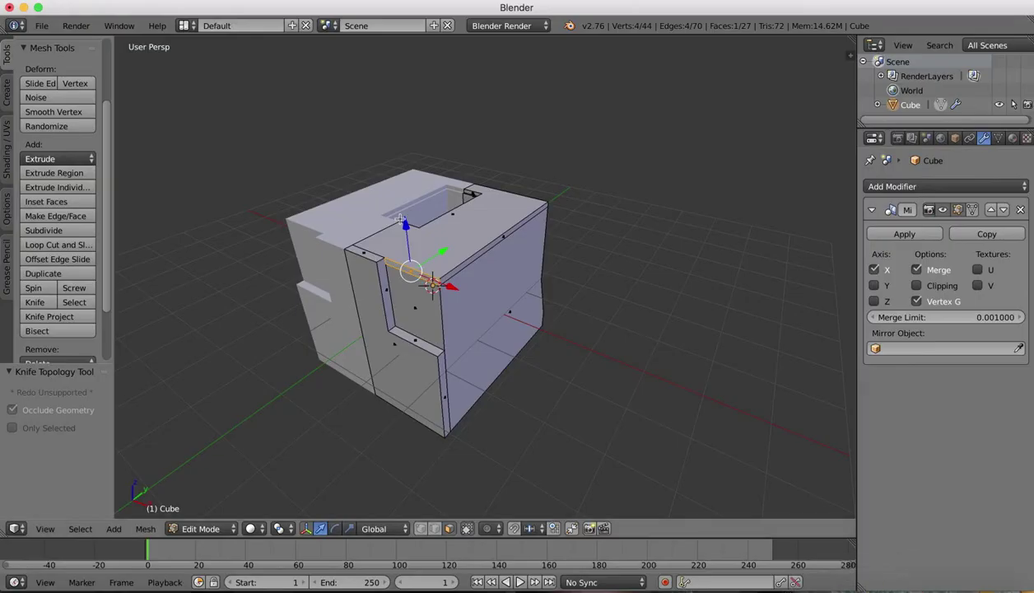
Extrude the narrow top strip of the front panel outward about 0.173 along Y.
right_click(363, 257)
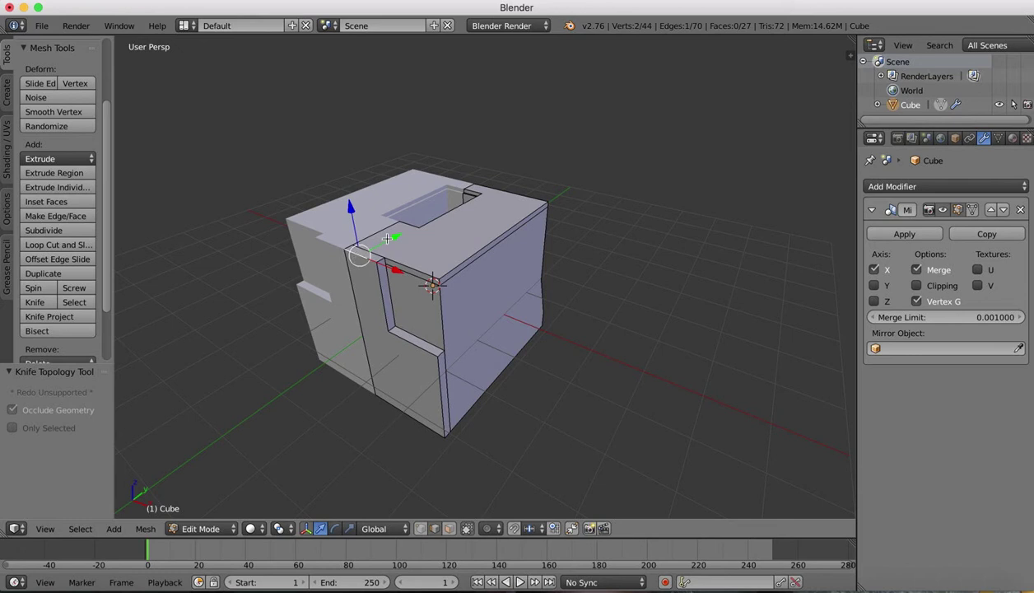
left_click(449, 529)
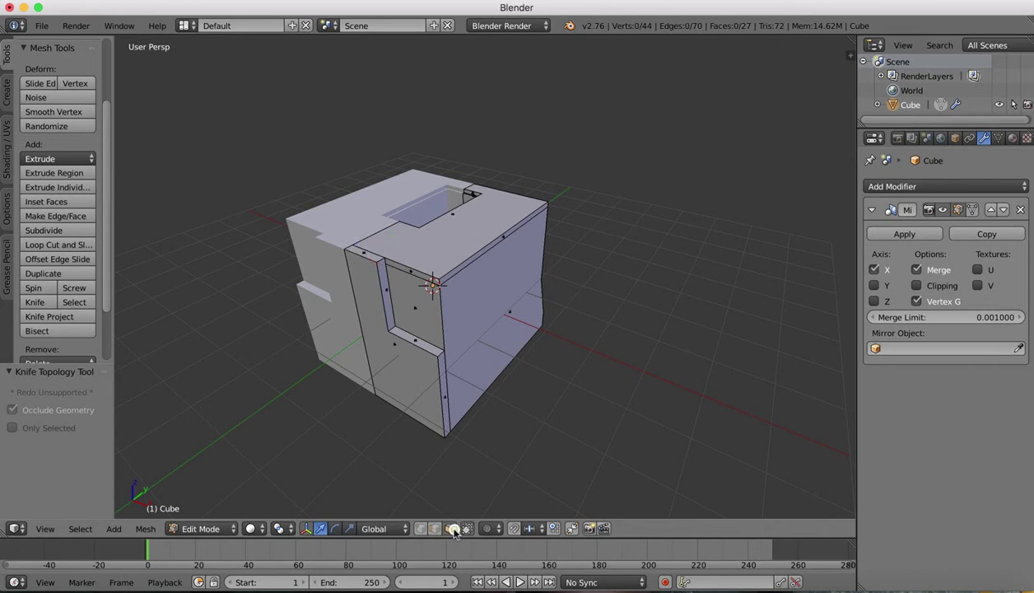
right_click(402, 267)
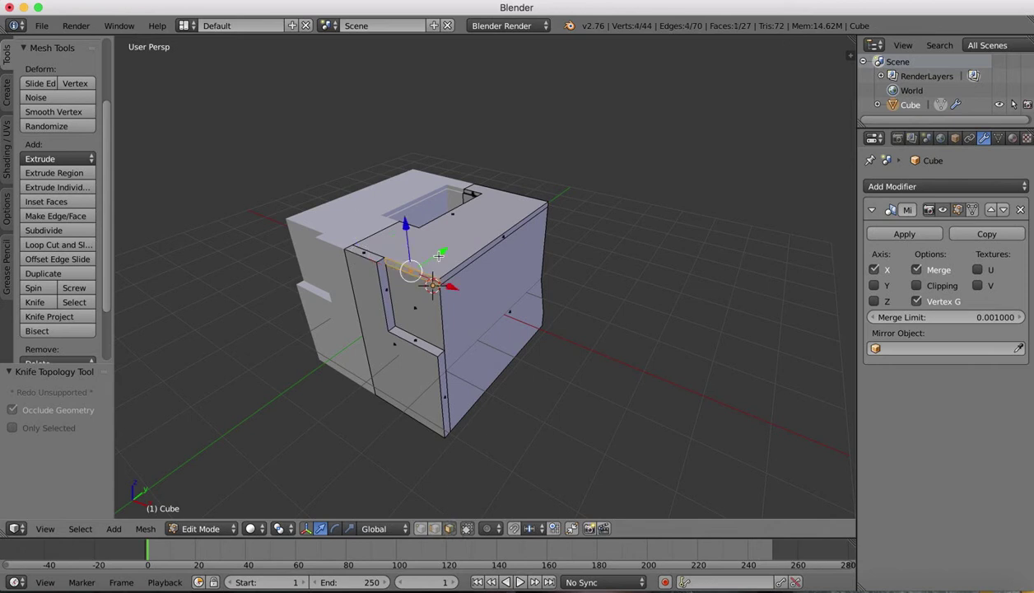
key("super+z")
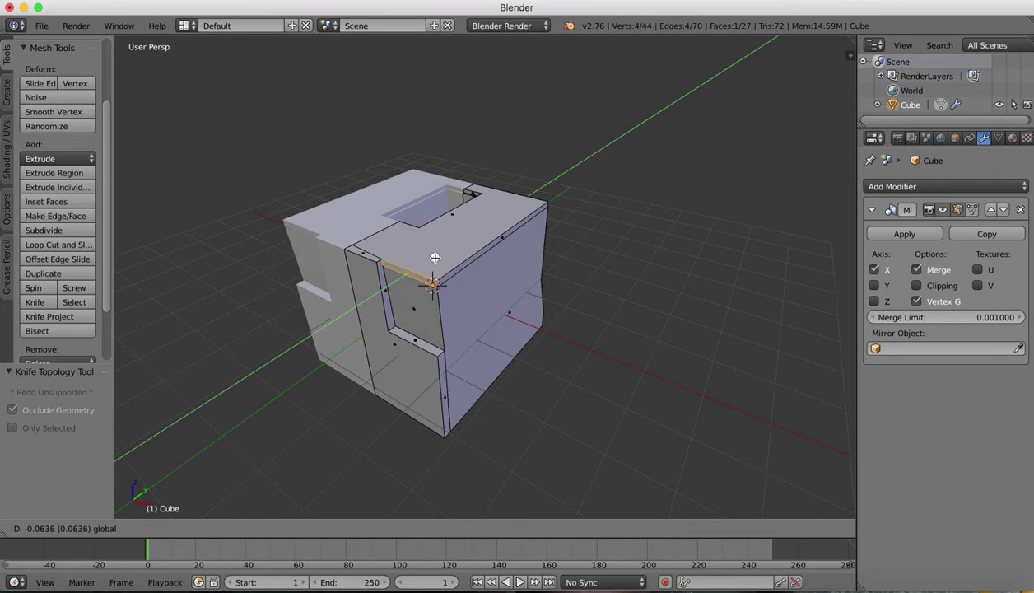
key("e")
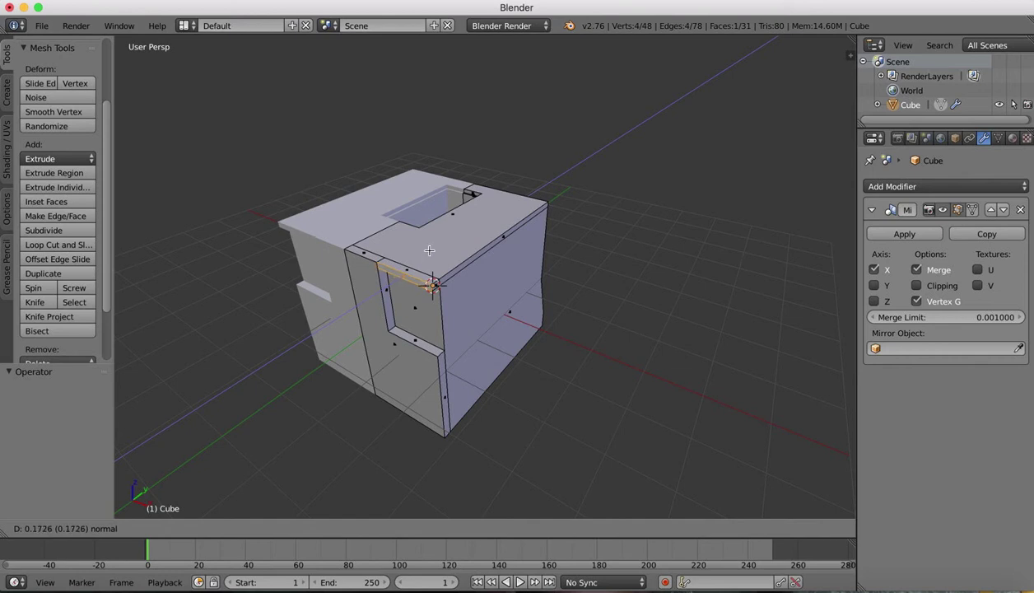
left_click(429, 250)
Extrude the side's top strip together with the end face of the front rim outward about 0.072 along X.
scroll(429, 250, "up", 8)
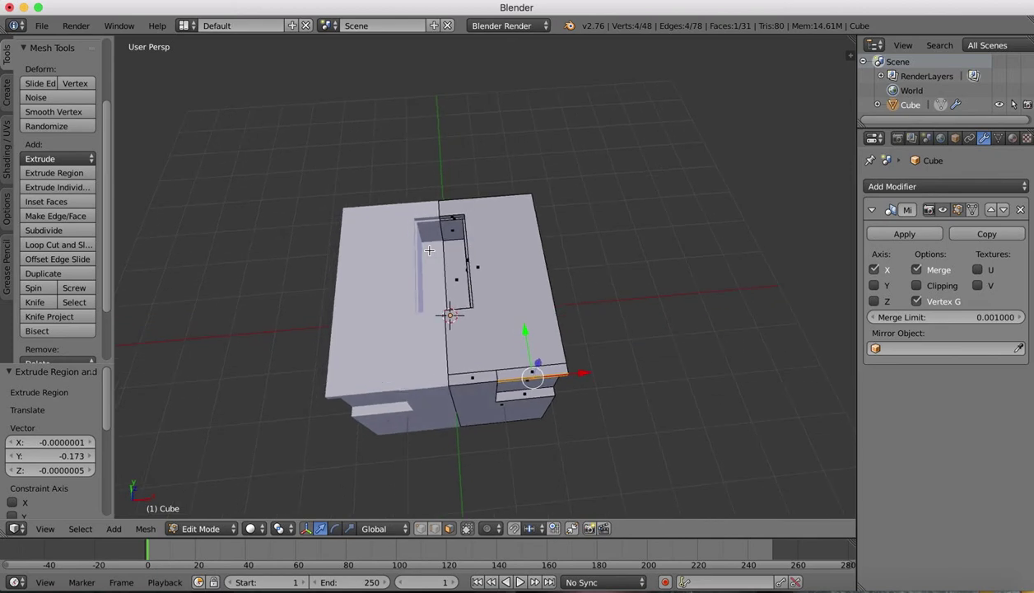
scroll(429, 250, "down", 8)
scroll(429, 250, "right", 6)
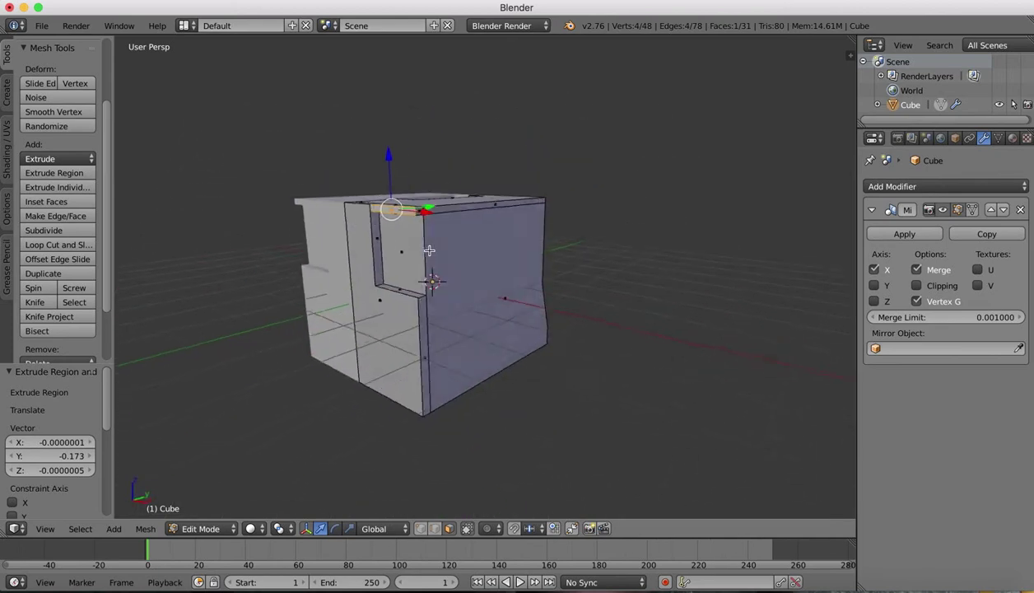
scroll(429, 250, "up", 1)
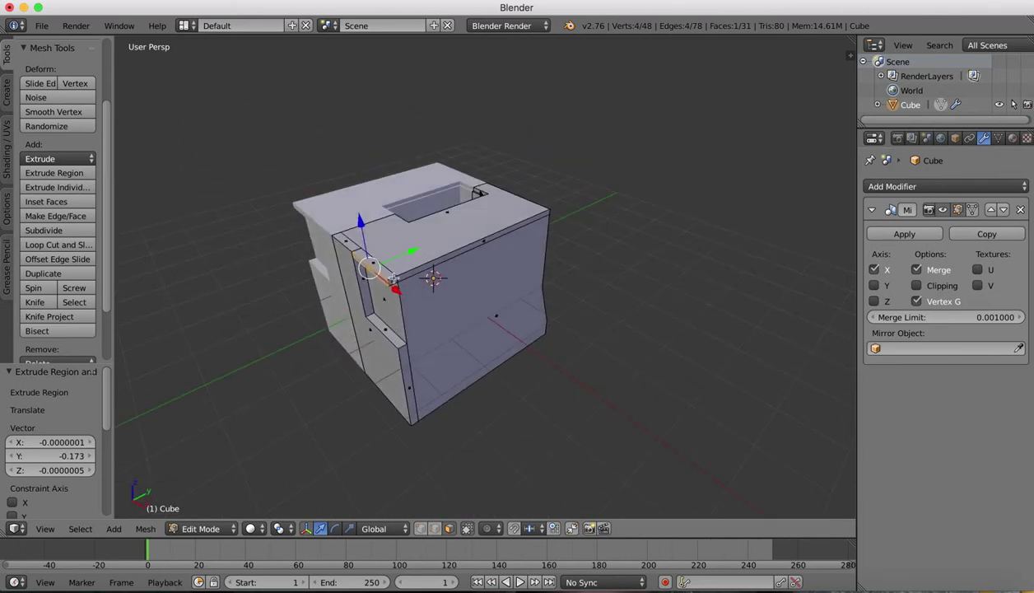
right_click(395, 281)
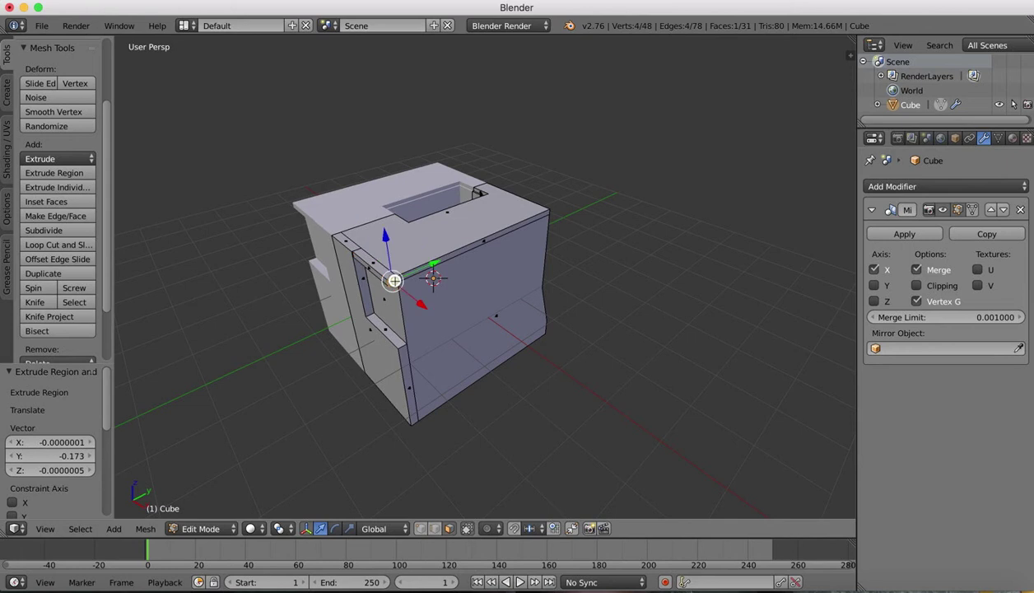
right_click(476, 247, "shift")
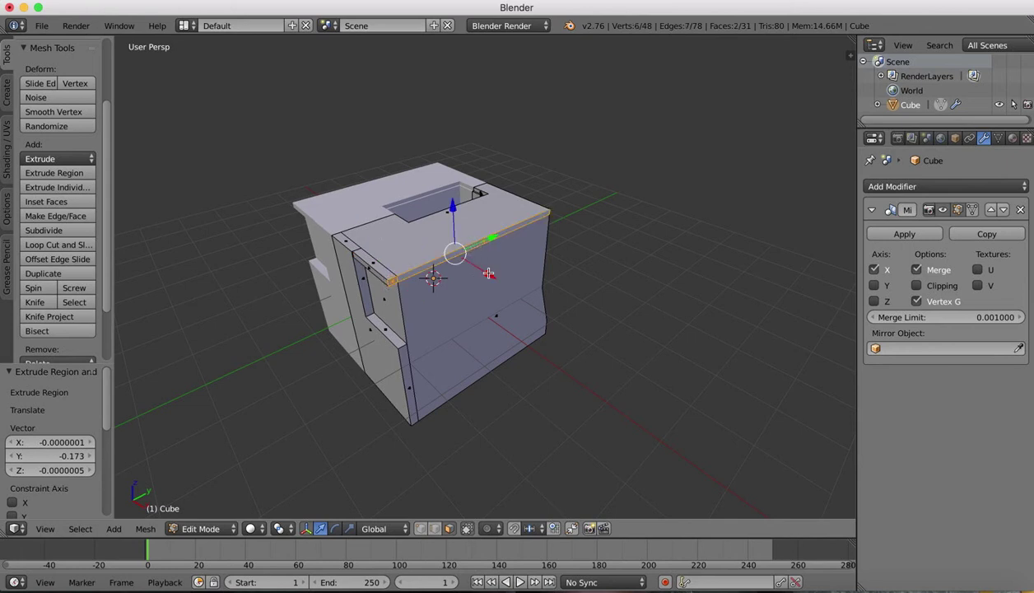
key("e")
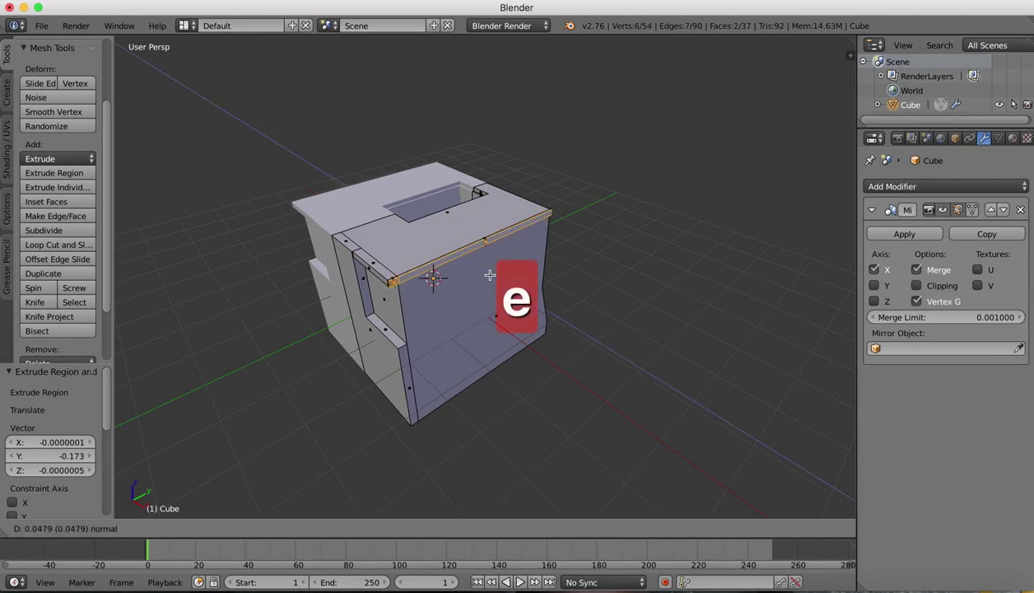
left_click(490, 276)
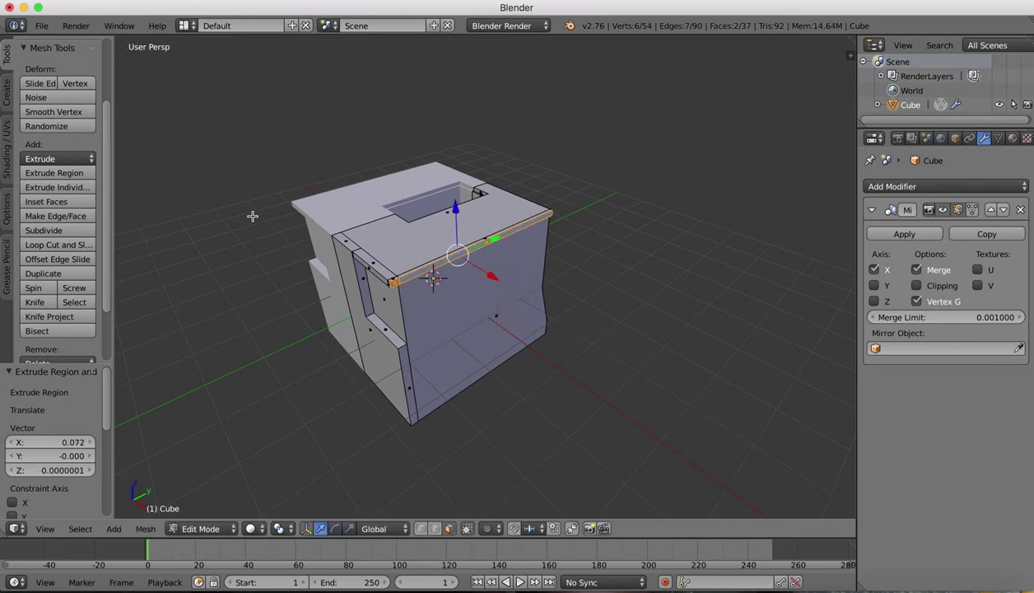
Extrude the rear top strip together with the end face of the side rim outward about 0.166 along Y.
middle_click_drag(441, 200, 504, 117)
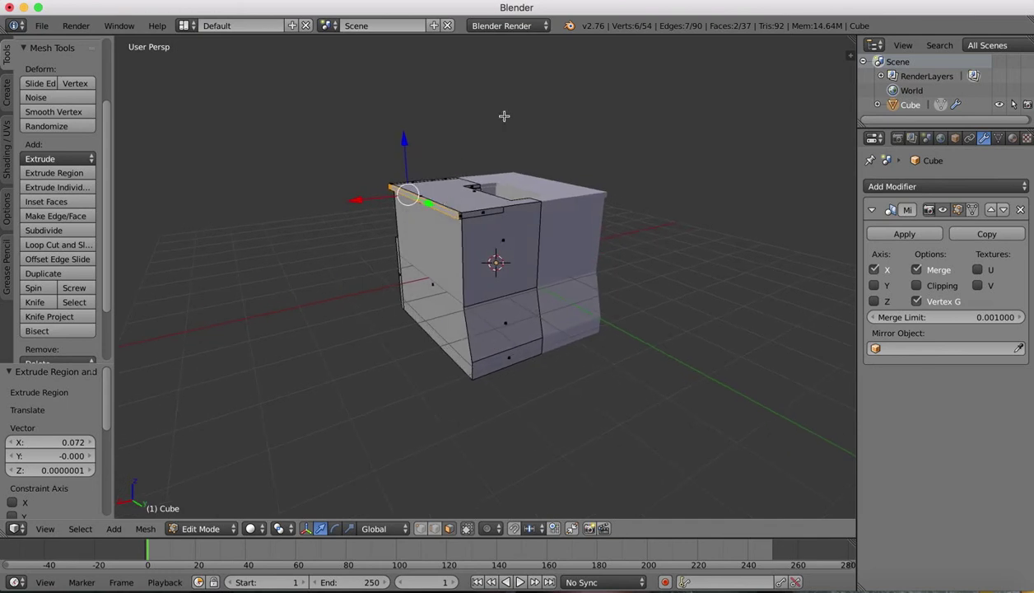
scroll(449, 196, "up", 3)
right_click(434, 154)
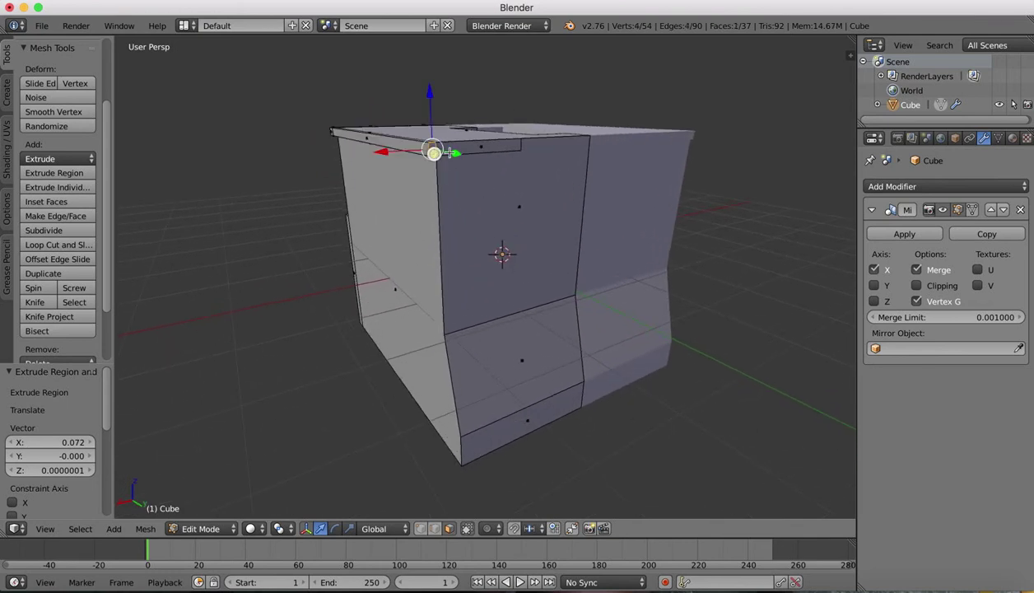
key("e")
left_click(501, 148)
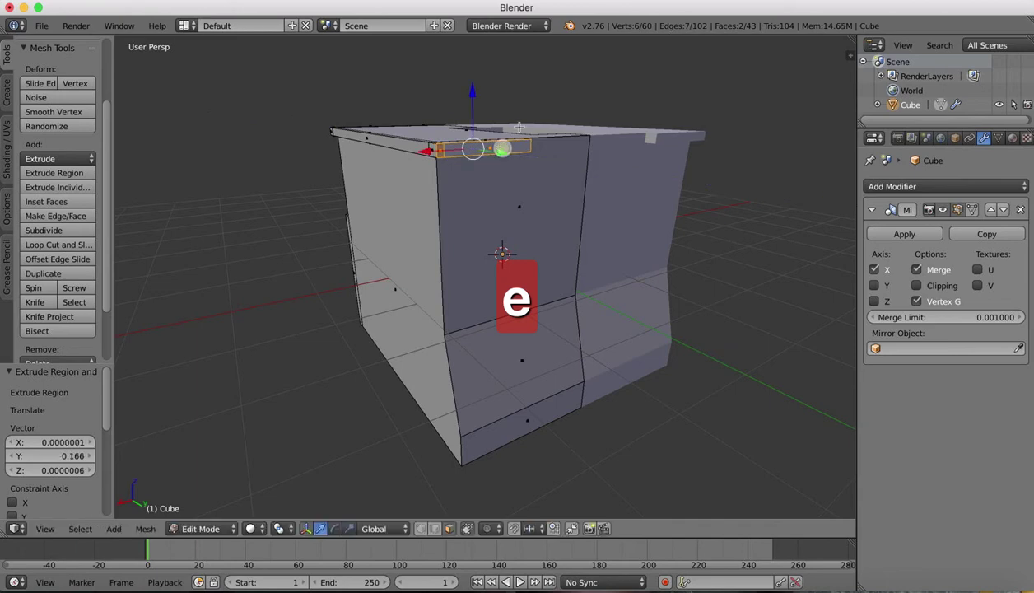
Move the end face of the rear rim about 0.121 along negative X toward the body's centre.
middle_click_drag(511, 125, 415, 186)
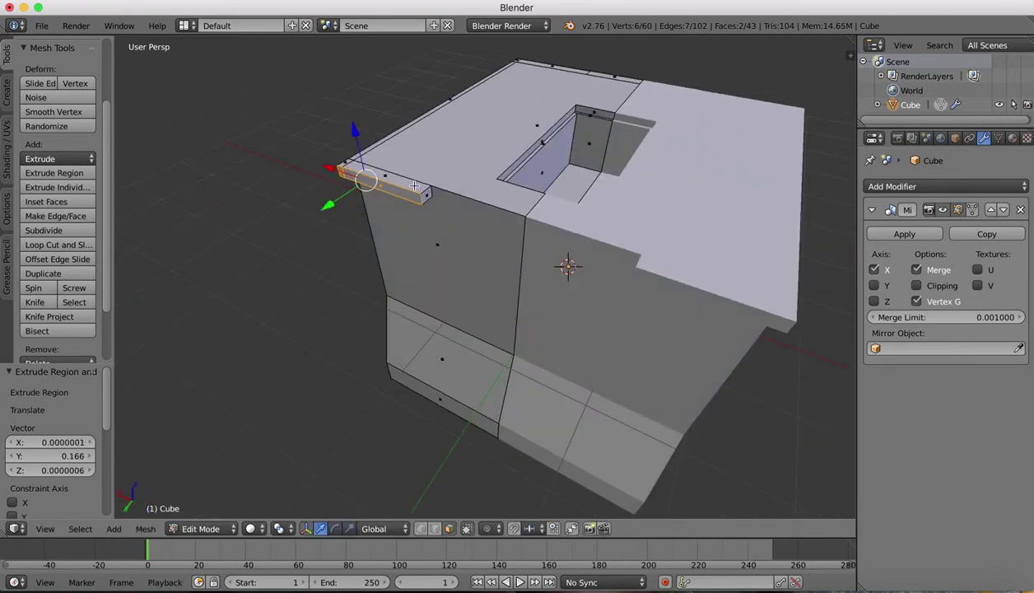
right_click(430, 193)
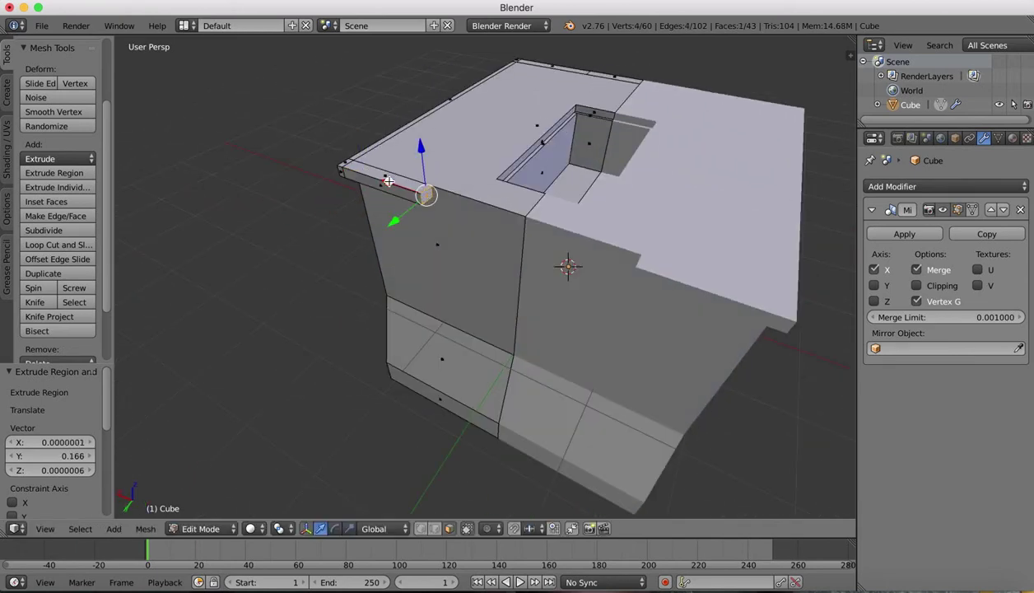
left_click_drag(388, 181, 400, 184)
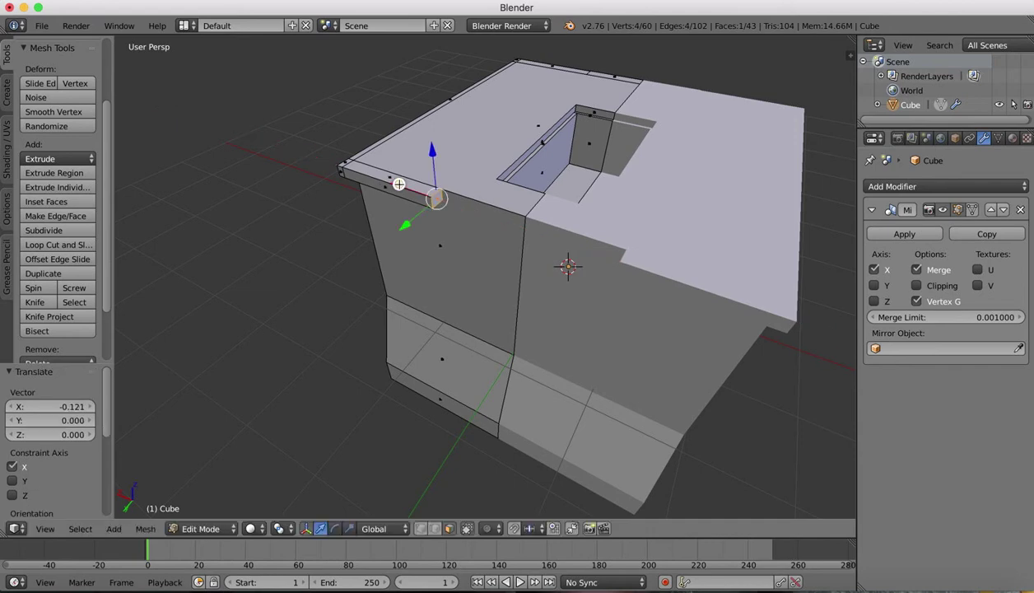
Extrude the top faces of the rim along the front, side, rear and corners upward about 0.024.
mouse_move(399, 184)
middle_mouse_down()
mouse_move(527, 171)
mouse_move(400, 185)
middle_mouse_up()
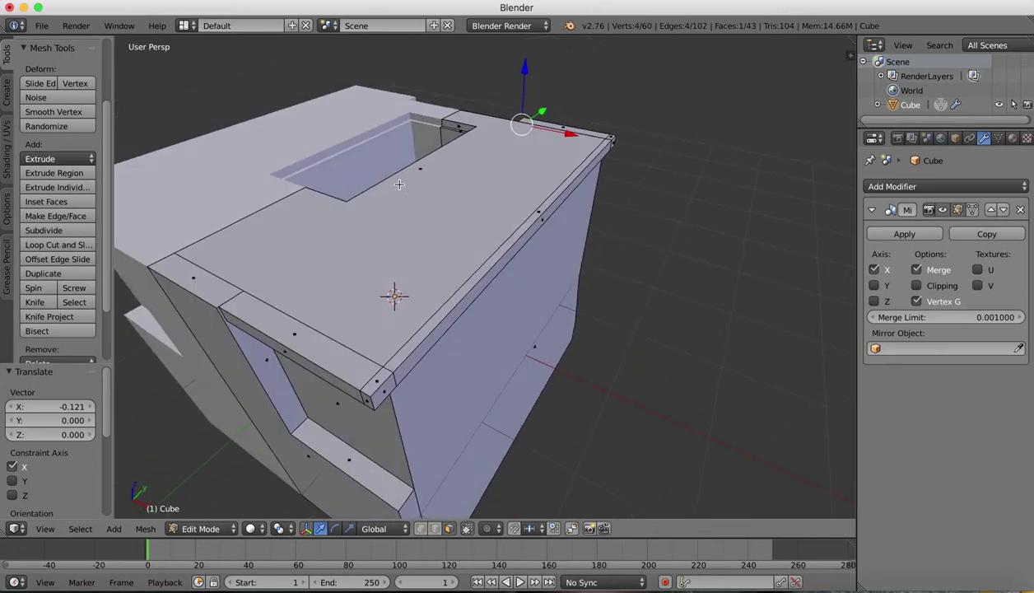
right_click(304, 339)
right_click(375, 369, "shift")
right_click(396, 351, "shift")
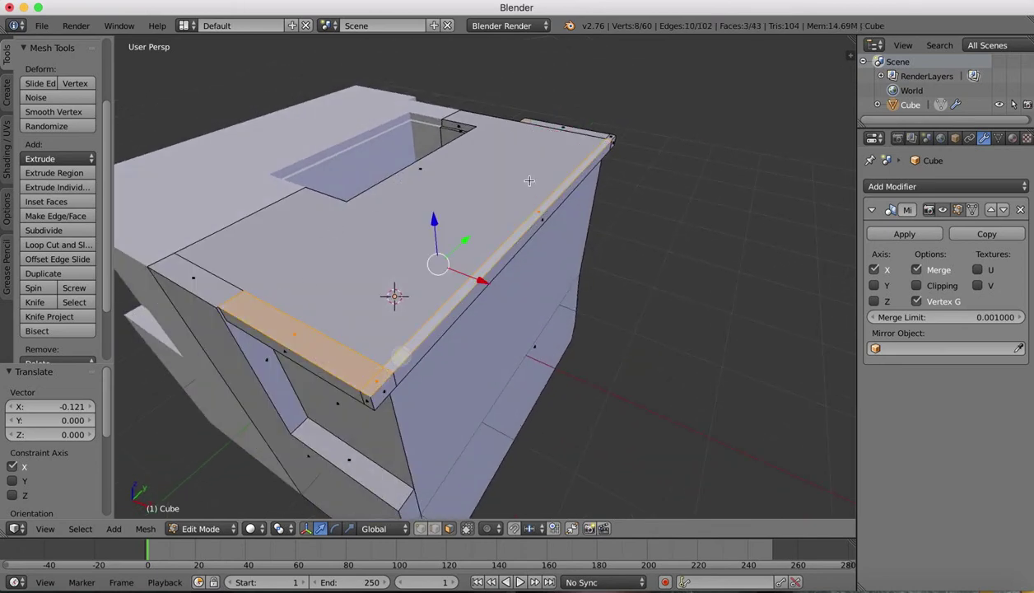
middle_click_drag(530, 180, 560, 165)
right_click(517, 211, "shift")
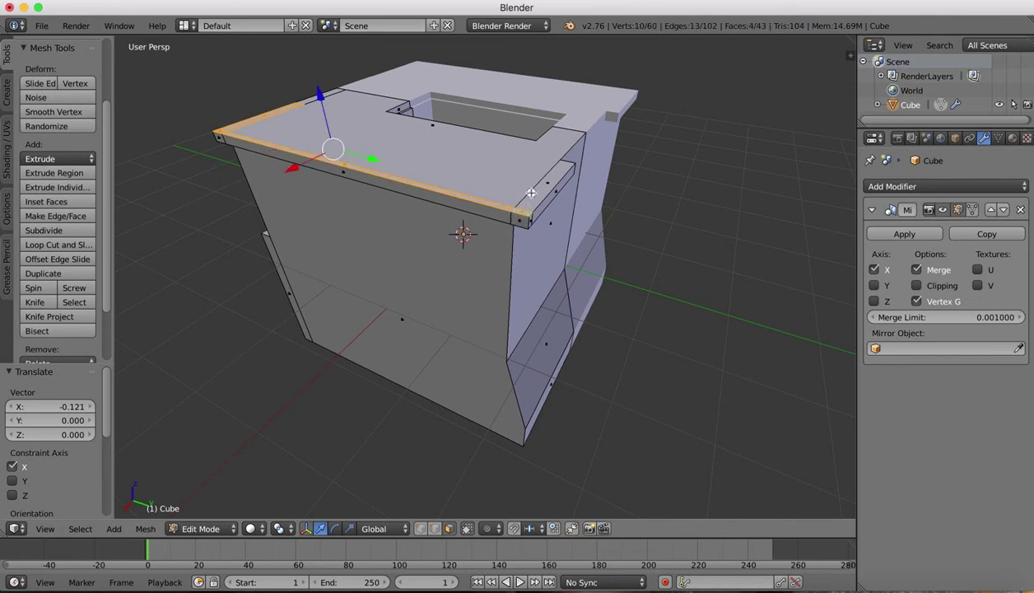
right_click(531, 192, "shift")
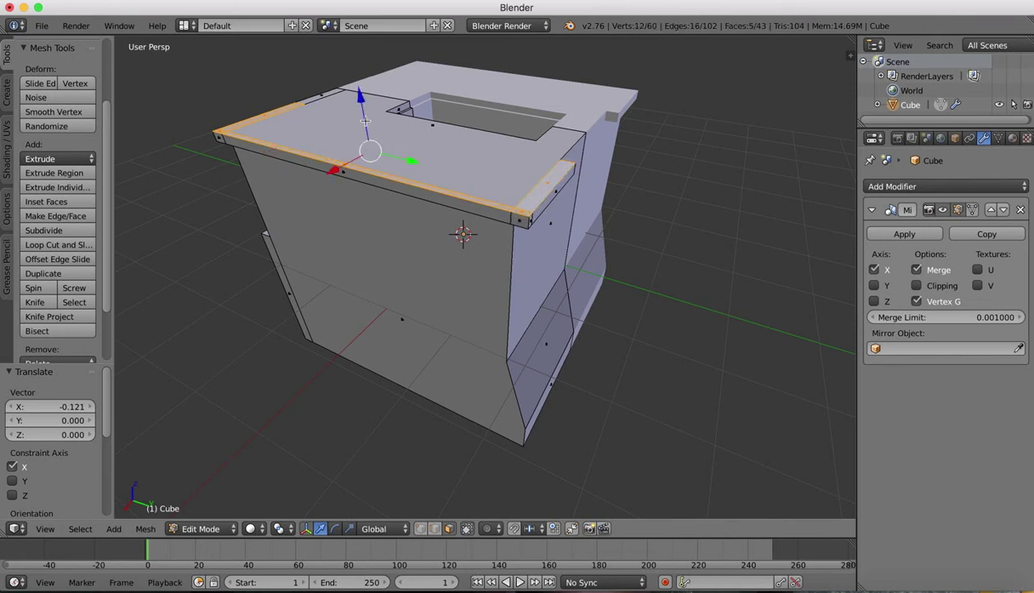
key("e")
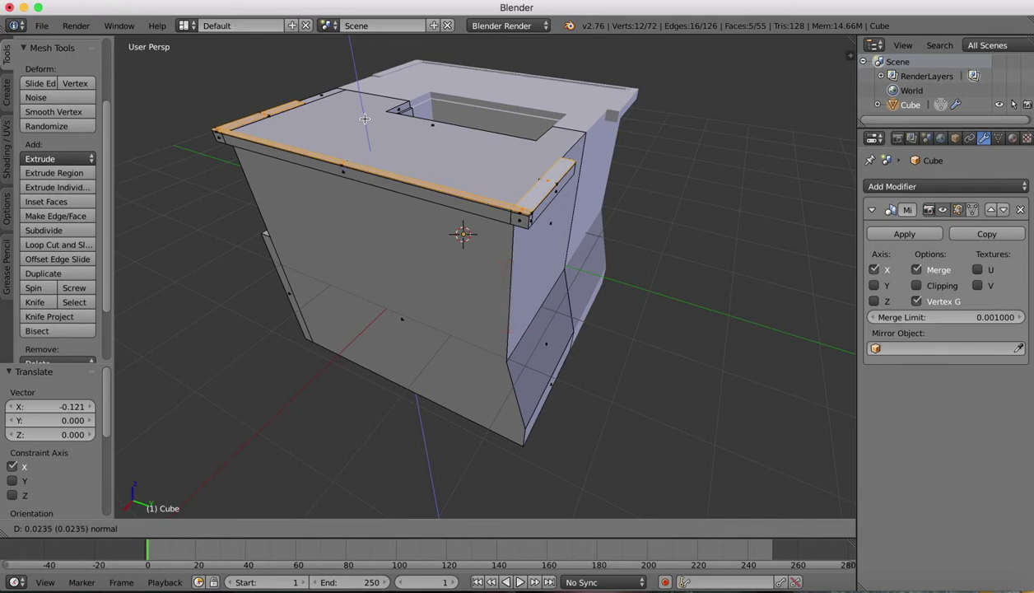
left_click(365, 119)
Extrude the underside of the rim's rear corner downward about 0.795 to form a vertical corner post.
middle_click_drag(563, 168, 574, 171)
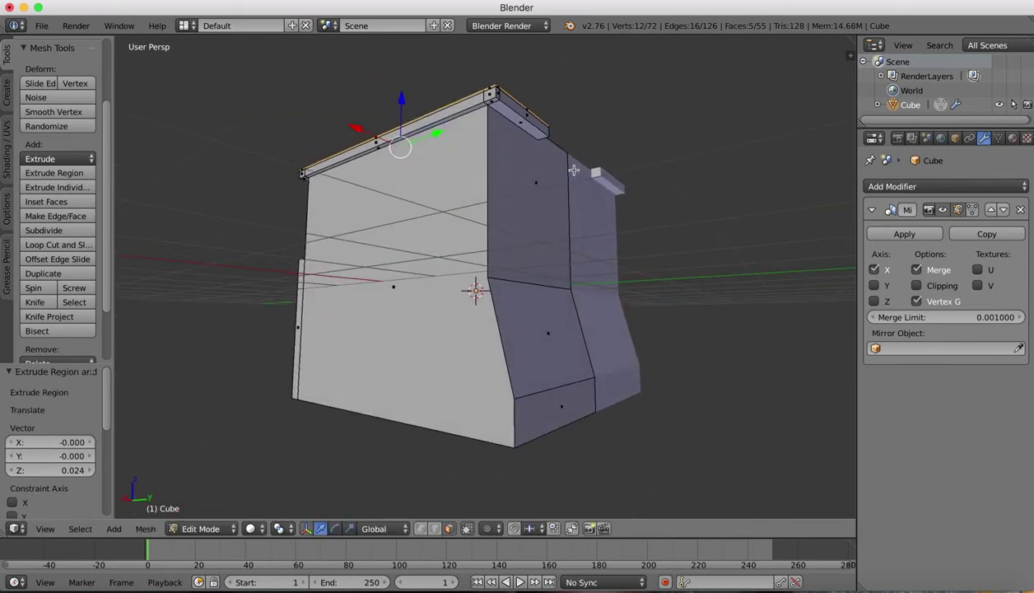
right_click(492, 98)
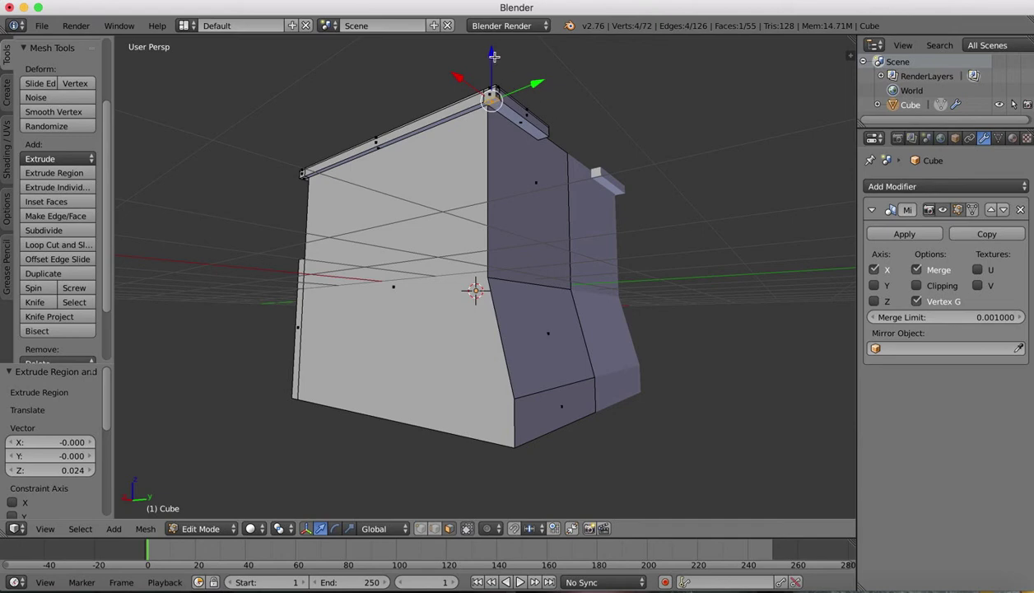
key("e")
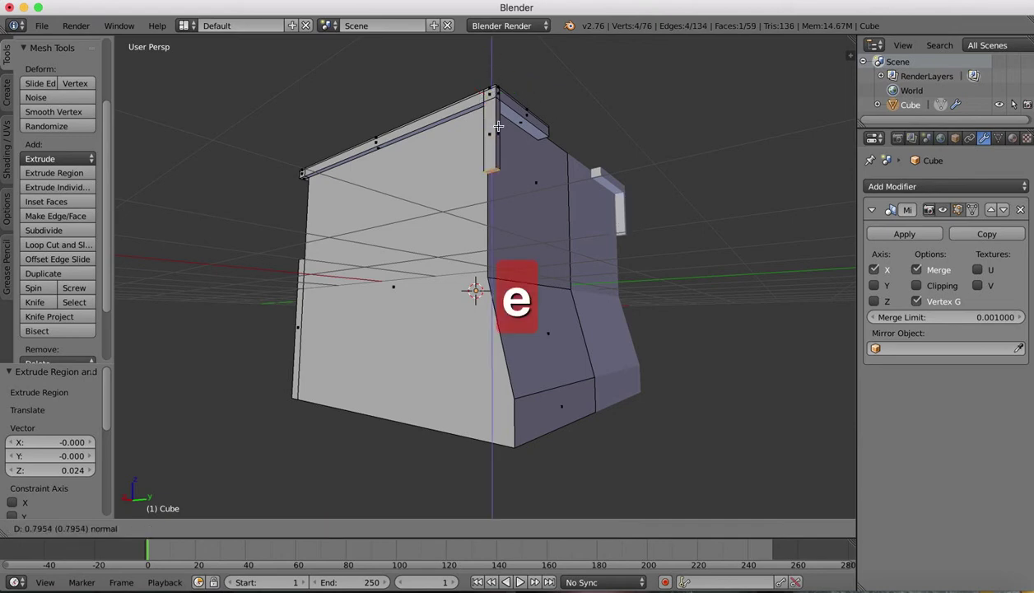
left_click(496, 126)
Extrude the inner face of the rear corner post about 0.066 along negative X.
middle_click_drag(499, 126, 498, 126)
right_click(376, 179)
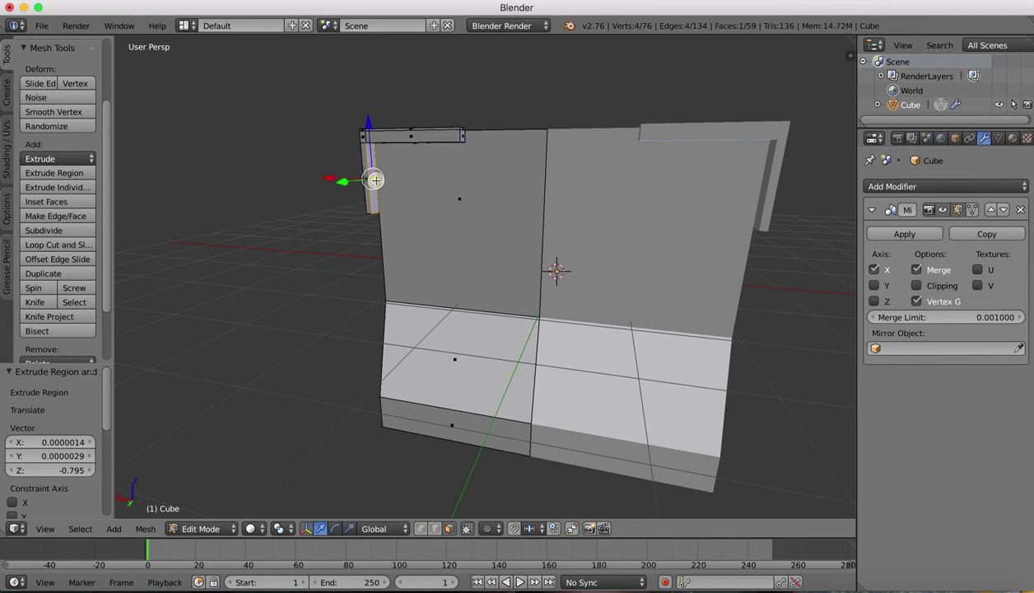
key("e")
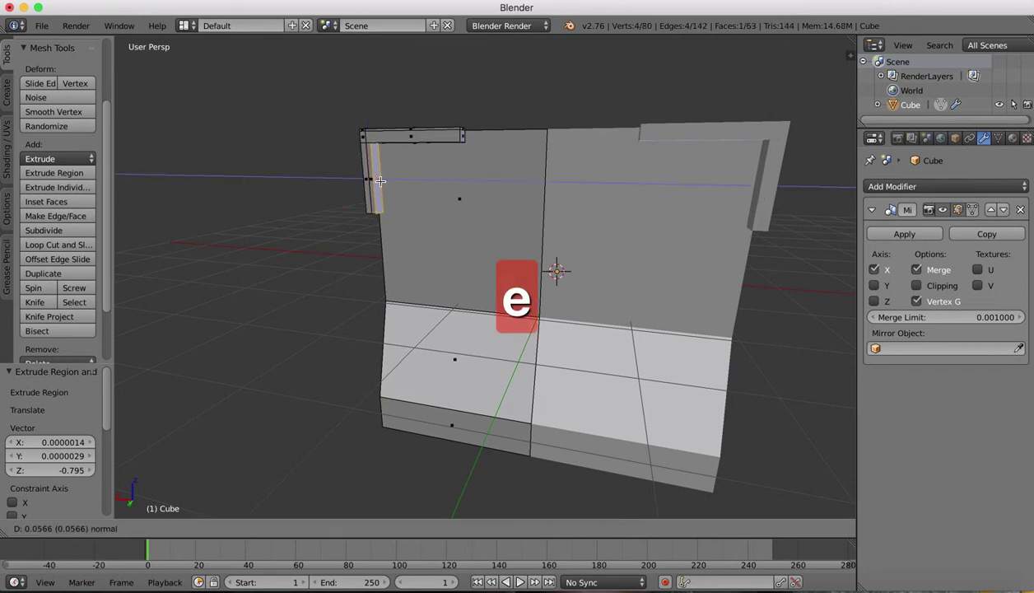
left_click(382, 180)
Extrude the front-facing face of the rear corner post about 0.167 along negative Y, over the body's side.
middle_click_drag(381, 181, 381, 180)
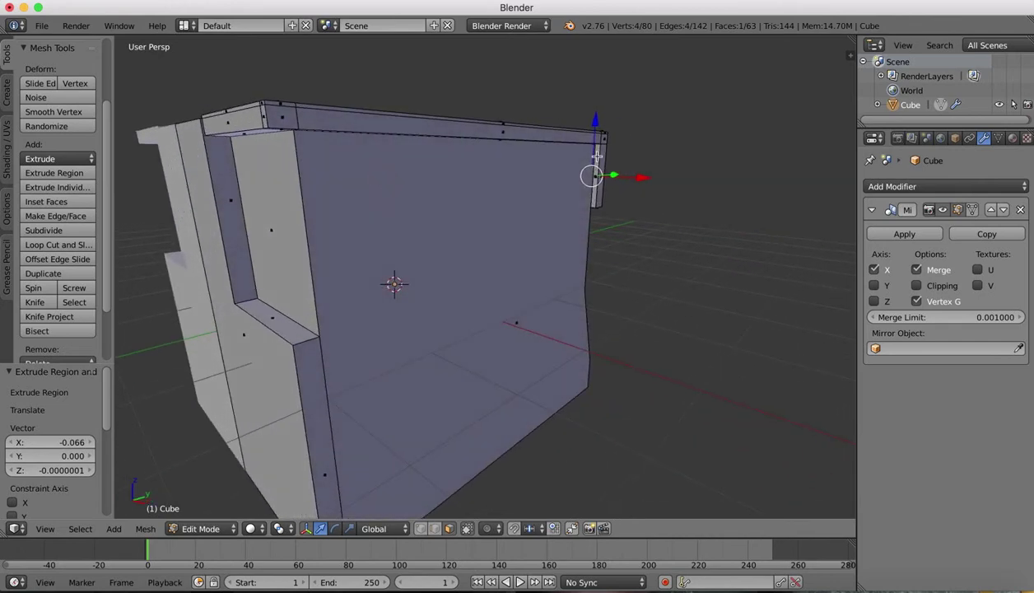
right_click(596, 156)
key("e")
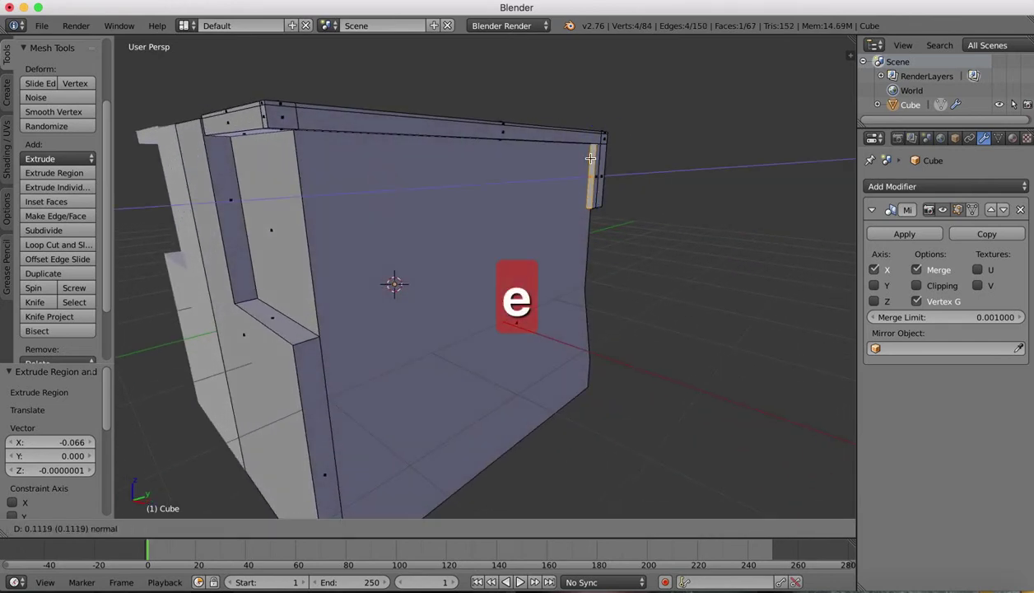
left_click(673, 182)
Compare the corner post with the WALL-E reference images and move its extruded front-facing face back about 0.101 along Y.
middle_click_drag(680, 184, 679, 201)
scroll(679, 201, "down", 4)
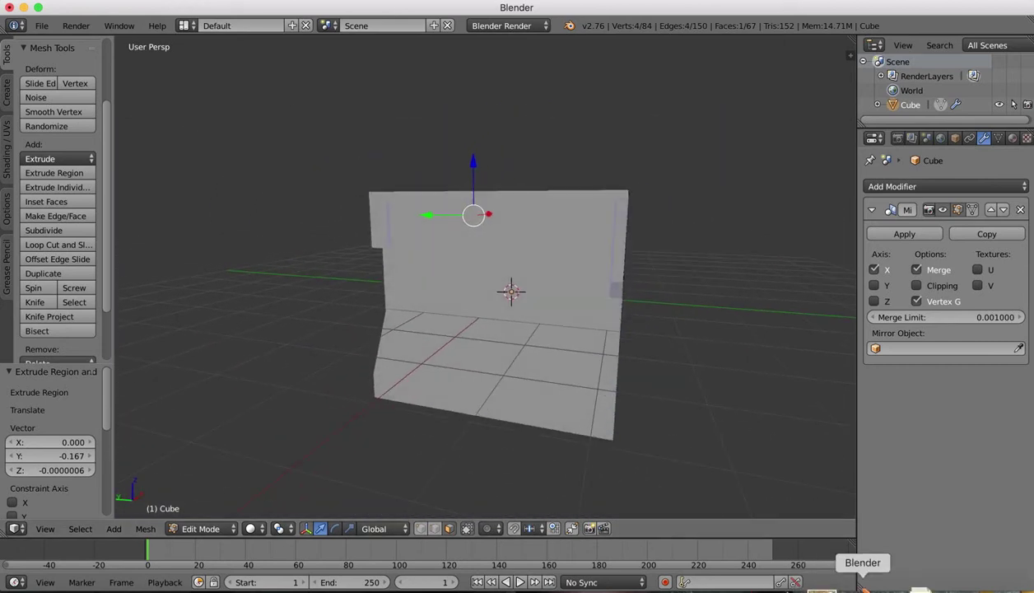
left_click(827, 588)
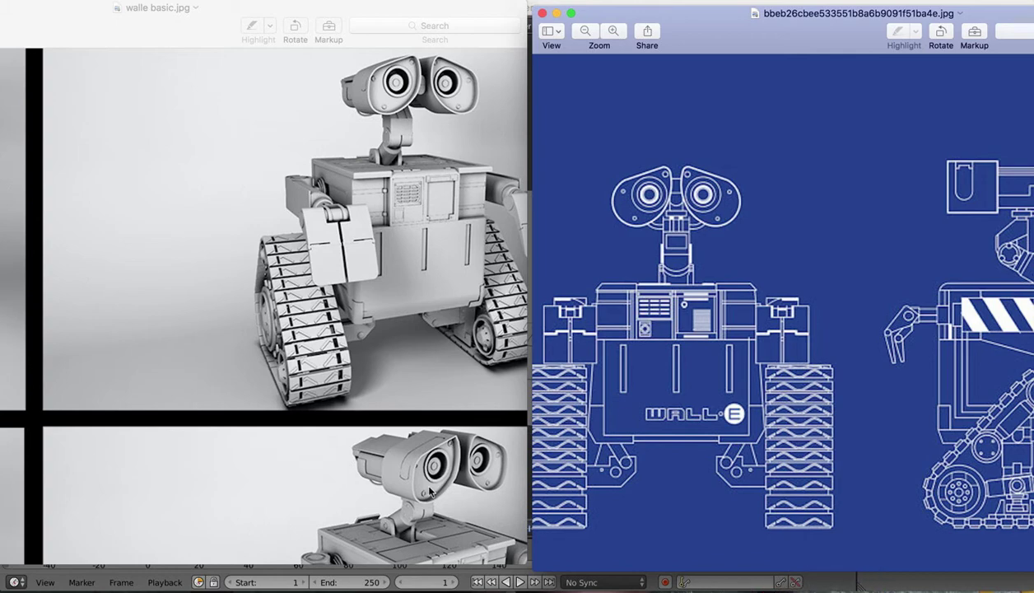
scroll(432, 491, "down", 2)
left_click(862, 587)
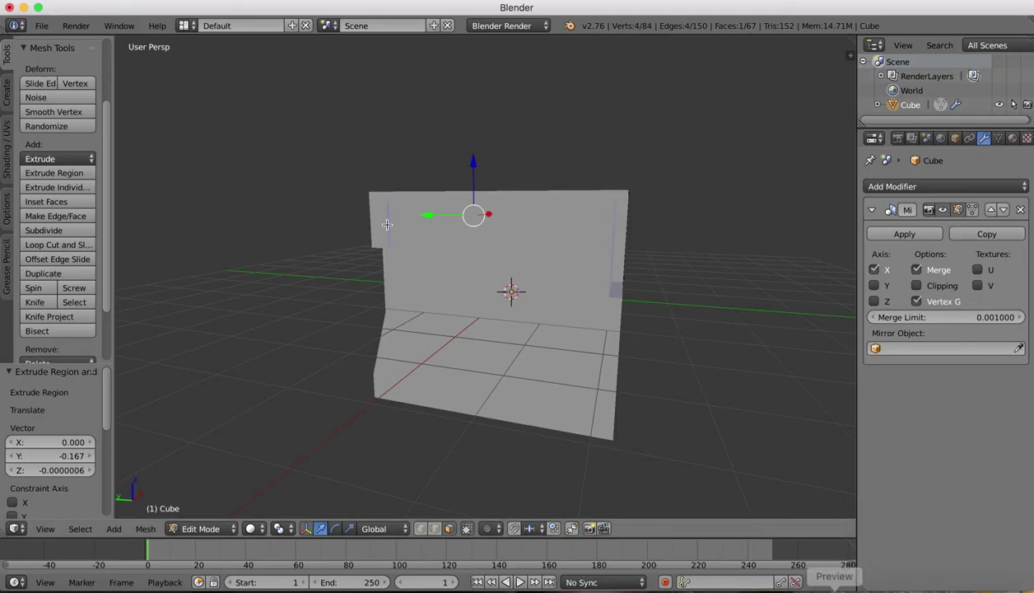
scroll(387, 224, "right", 10)
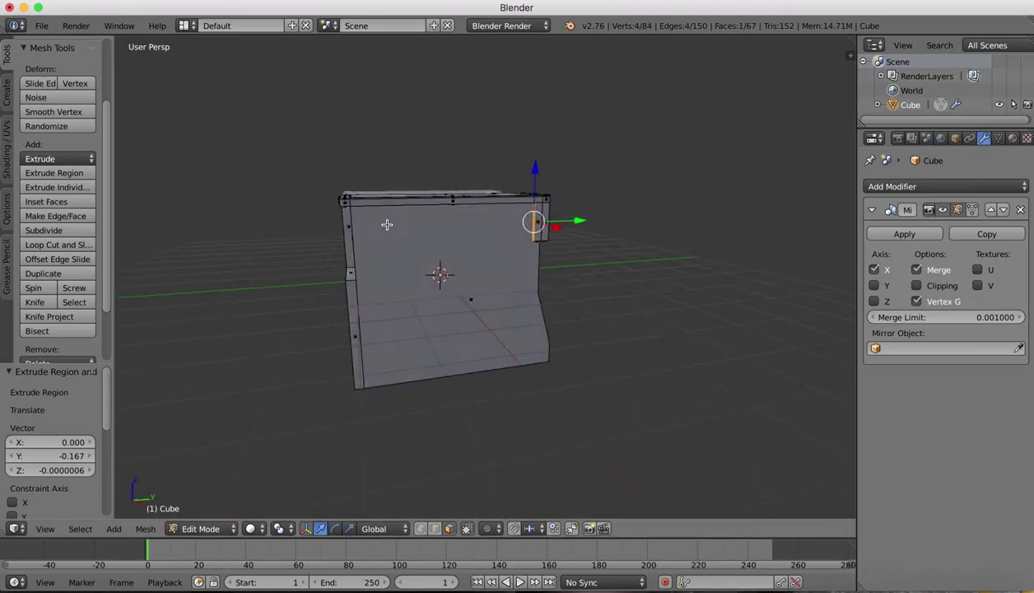
scroll(387, 224, "right", 2)
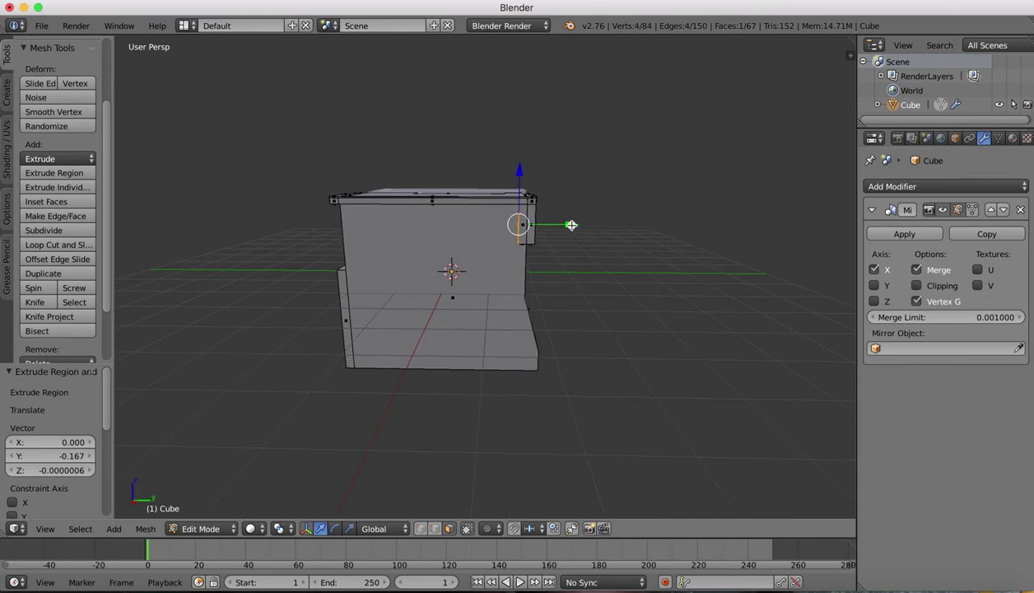
left_click_drag(571, 225, 576, 226)
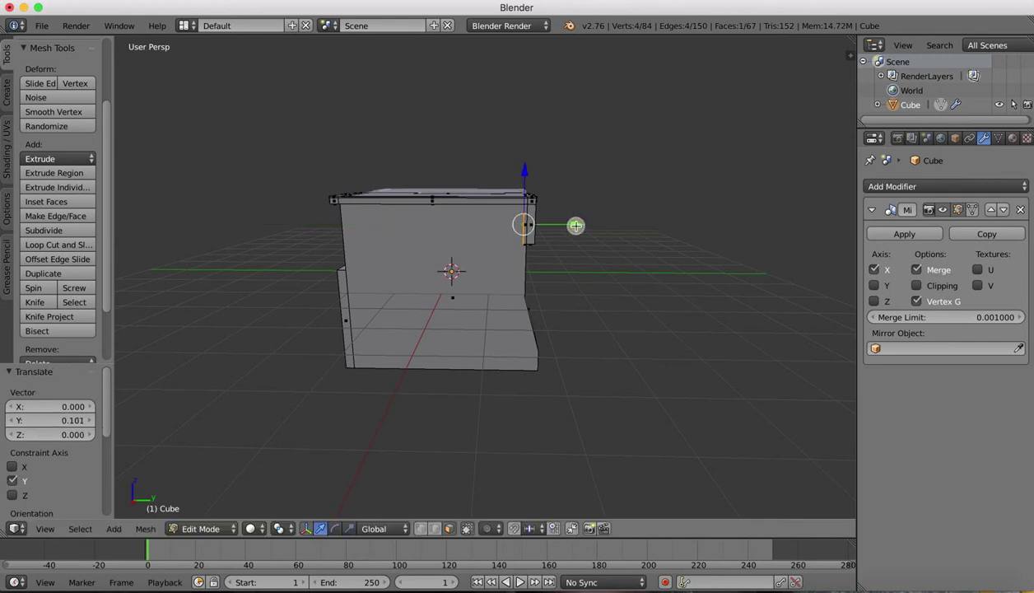
Examine the rim and rear corner posts from the back, side, underside, top and front.
scroll(576, 226, "right", 6)
scroll(351, 189, "up", 5)
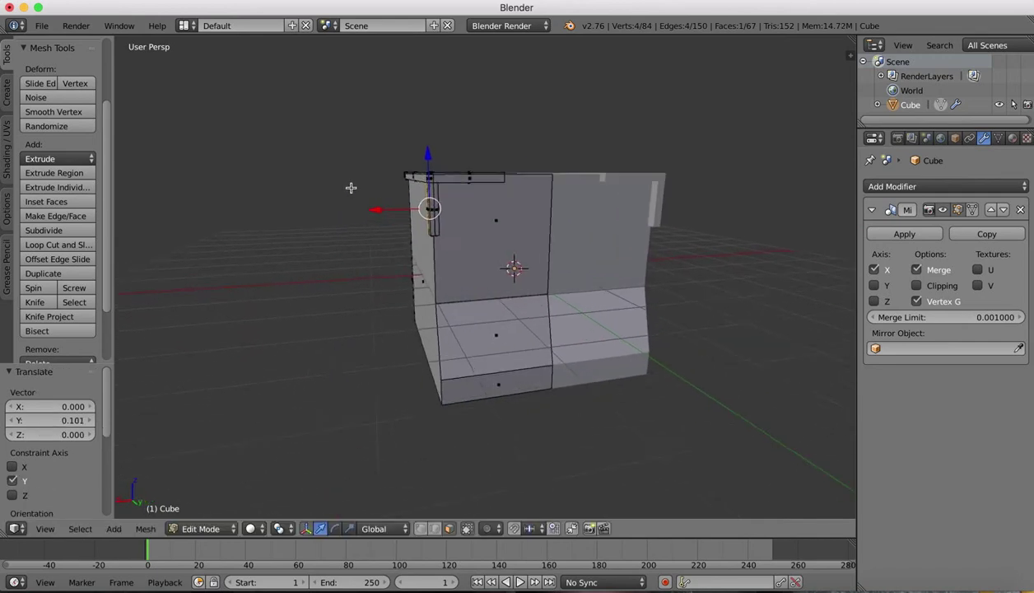
scroll(351, 188, "left", 8)
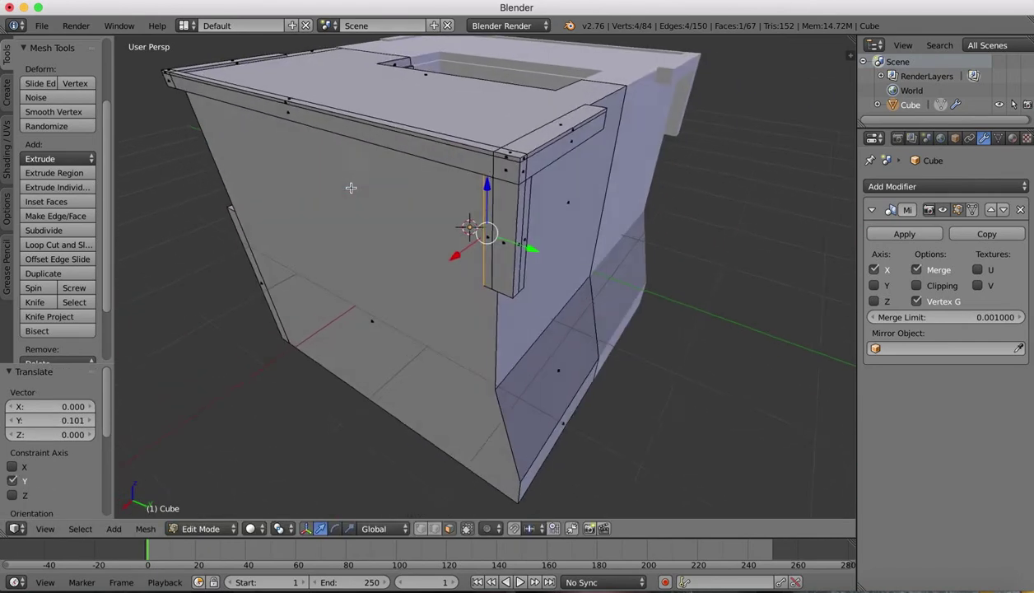
scroll(351, 188, "down", 6)
scroll(351, 188, "left", 10)
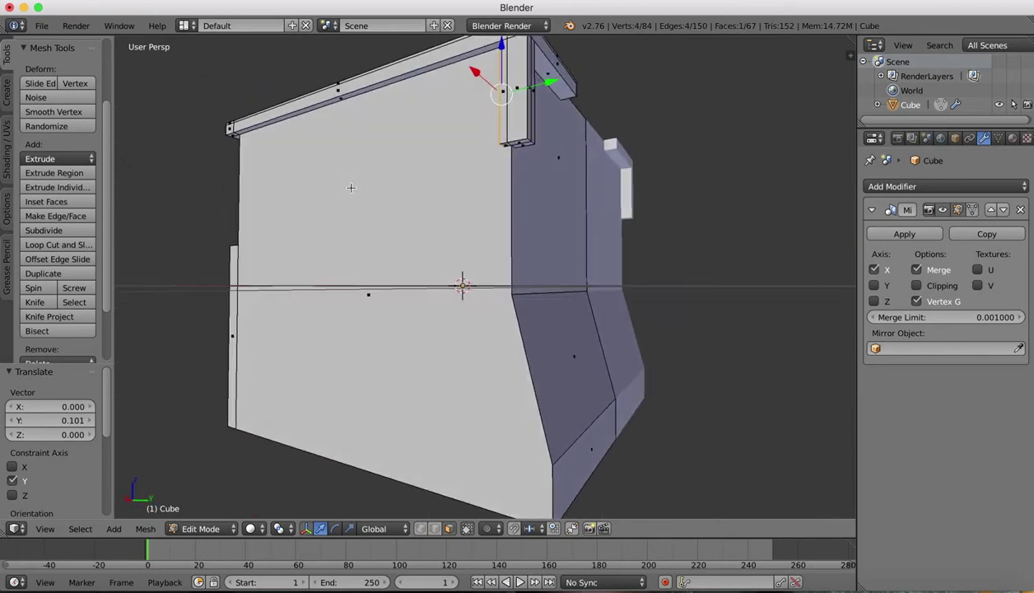
scroll(351, 187, "right", 5)
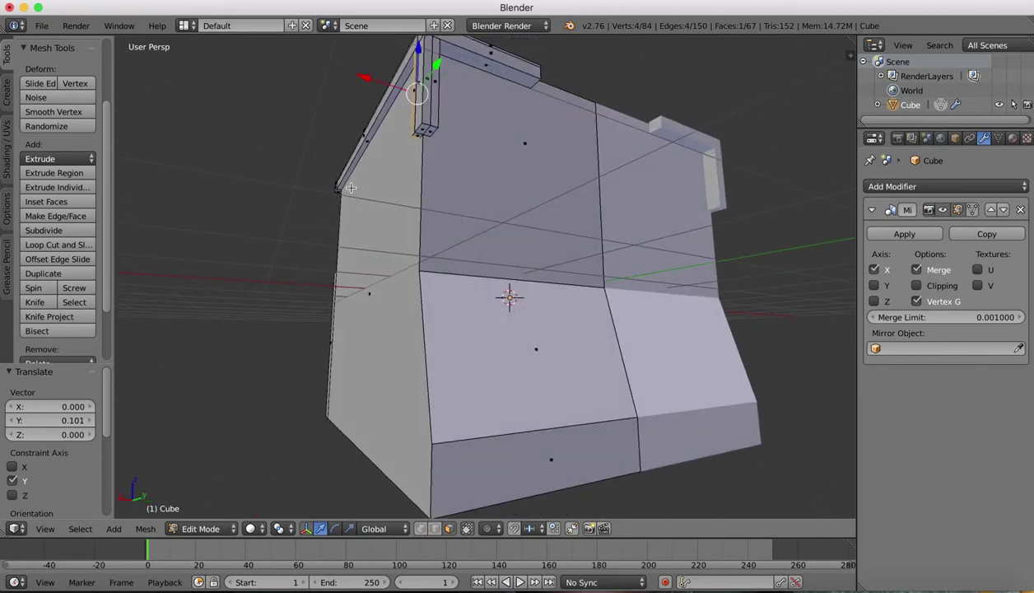
scroll(350, 196, "down", 3)
scroll(351, 196, "left", 10)
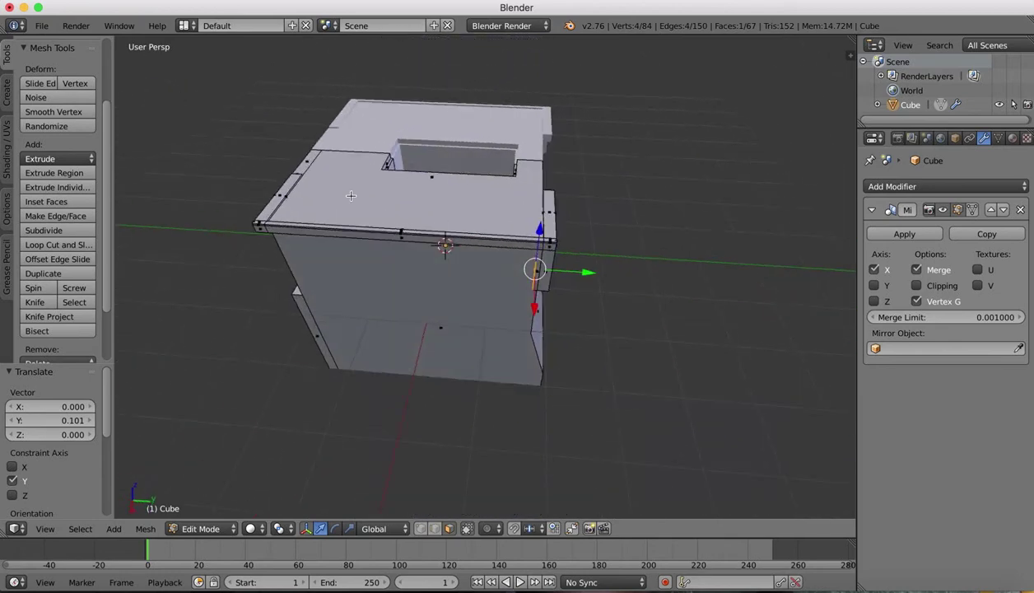
scroll(349, 201, "down", 2)
scroll(348, 210, "down", 8)
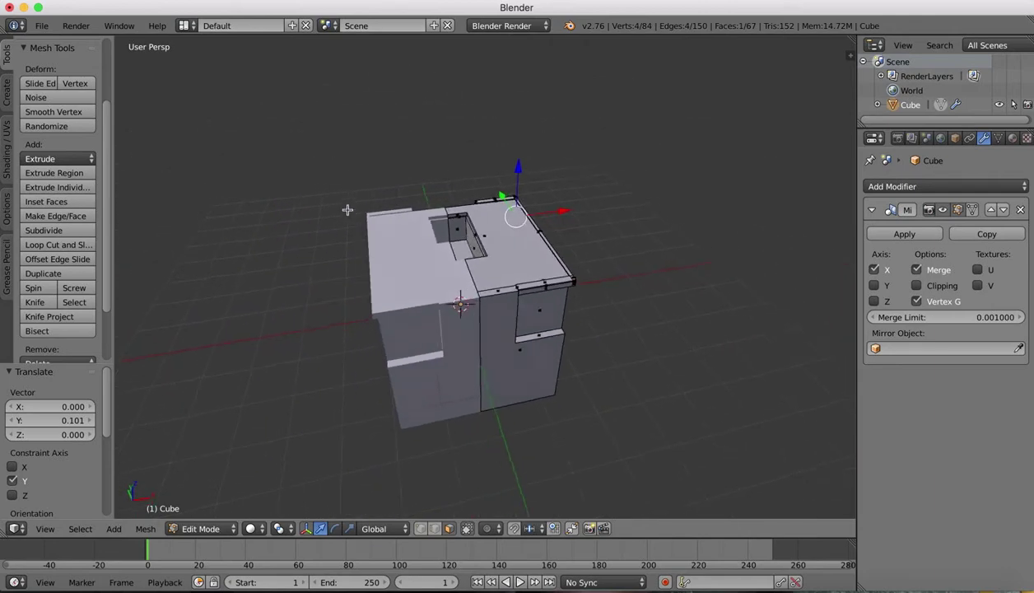
scroll(347, 210, "right", 5)
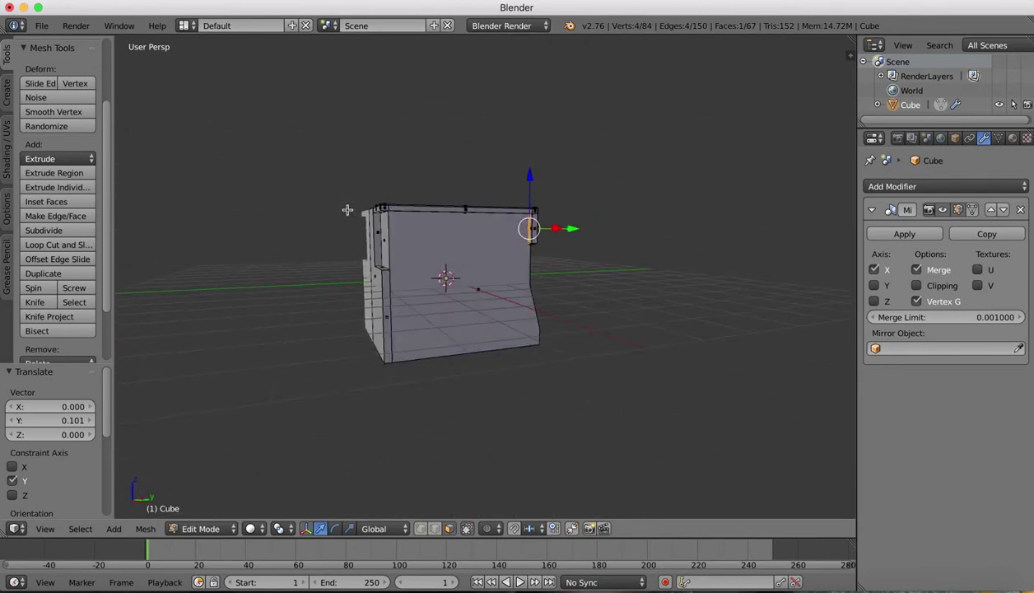
scroll(348, 210, "left", 8)
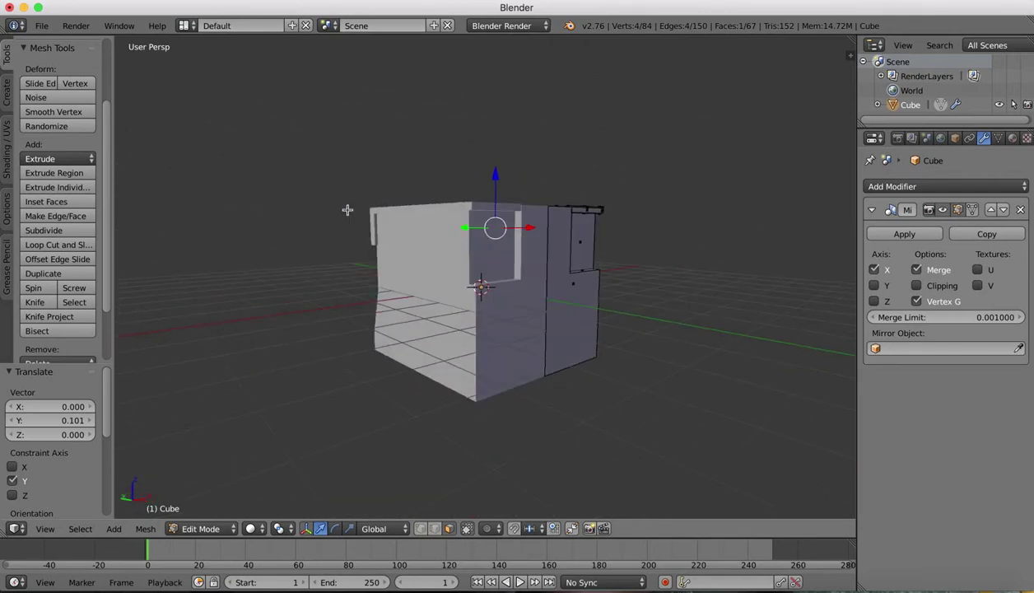
Switch the cube to Object Mode and inspect the body's overall shape from all around.
left_click(194, 529)
left_click(204, 506)
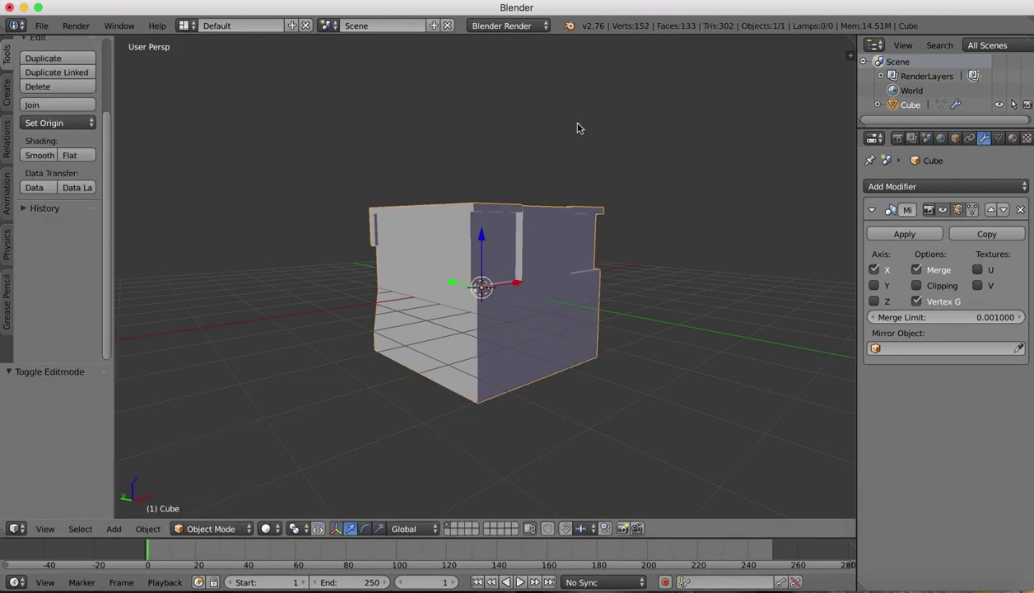
scroll(577, 127, "up", 10)
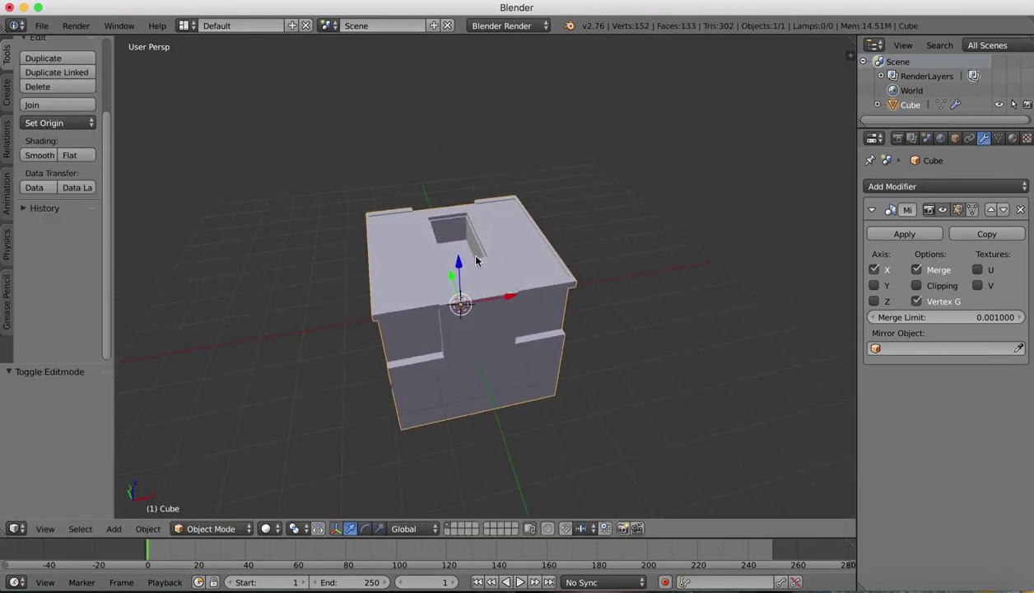
scroll(522, 279, "down", 8)
scroll(536, 334, "left", 8)
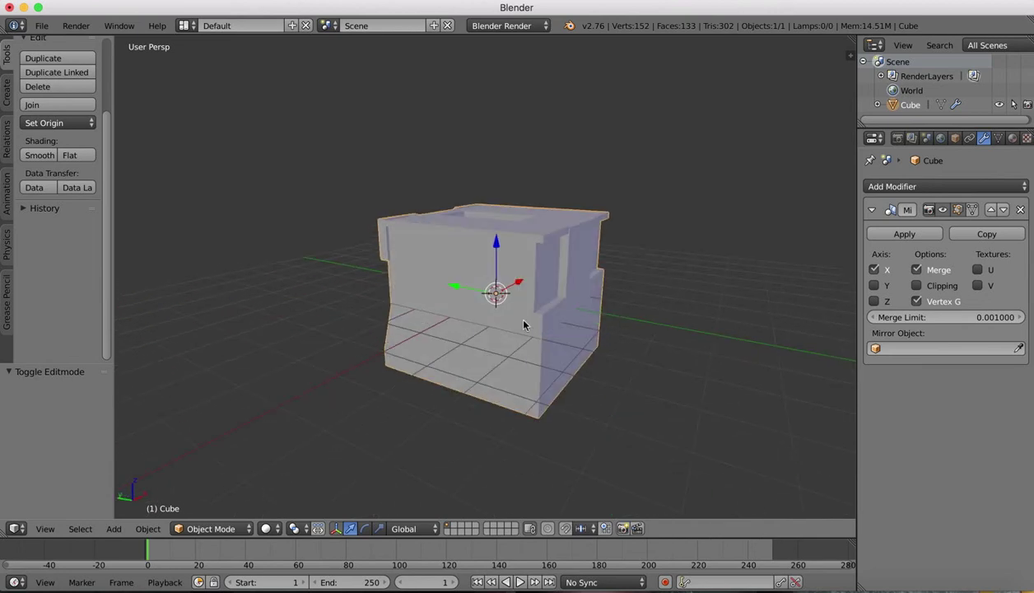
scroll(659, 211, "up", 4)
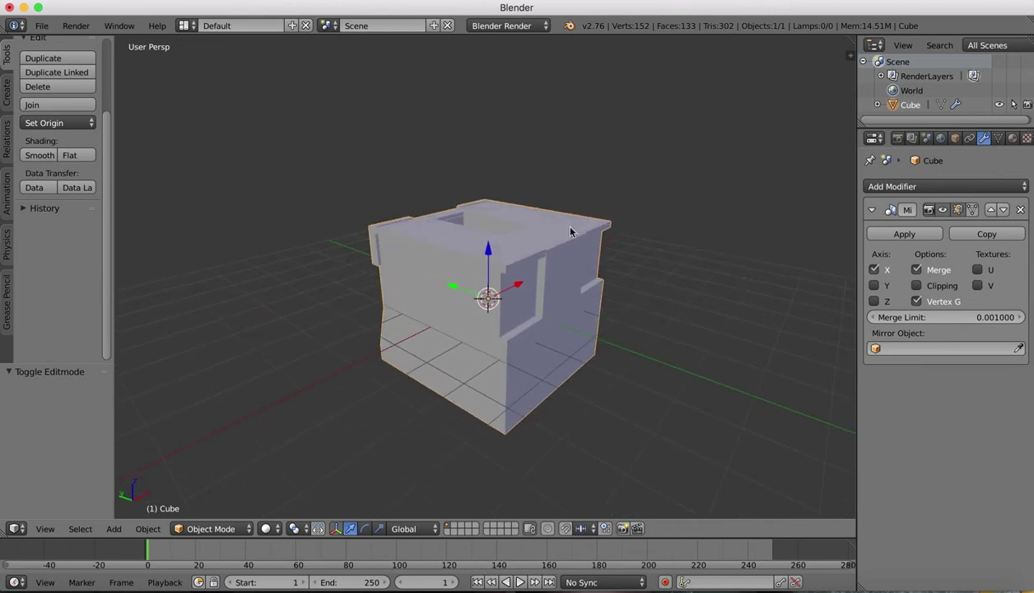
scroll(568, 242, "up", 3)
scroll(567, 242, "down", 4)
scroll(567, 242, "left", 6)
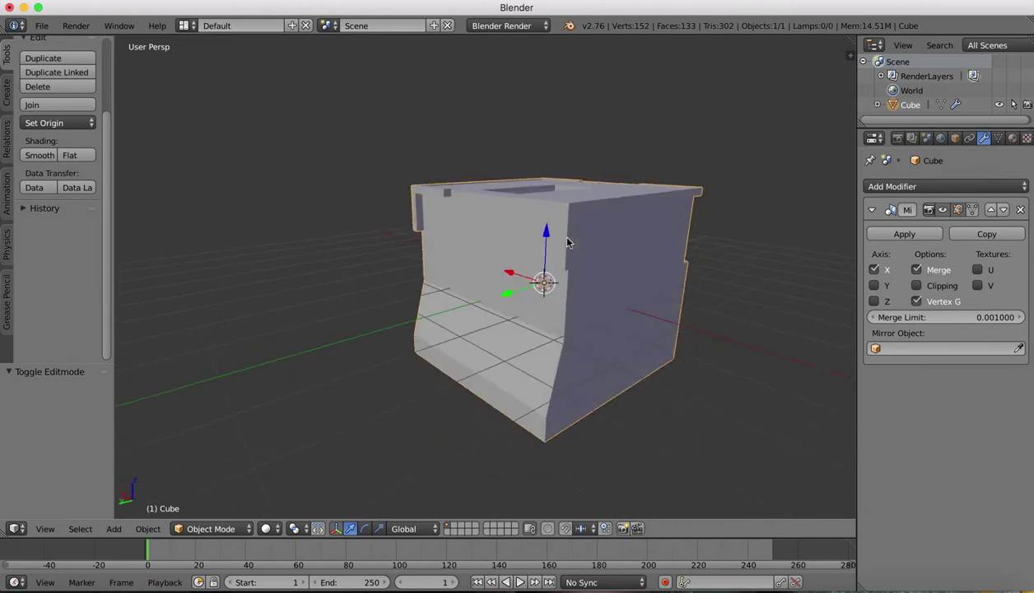
scroll(567, 241, "left", 10)
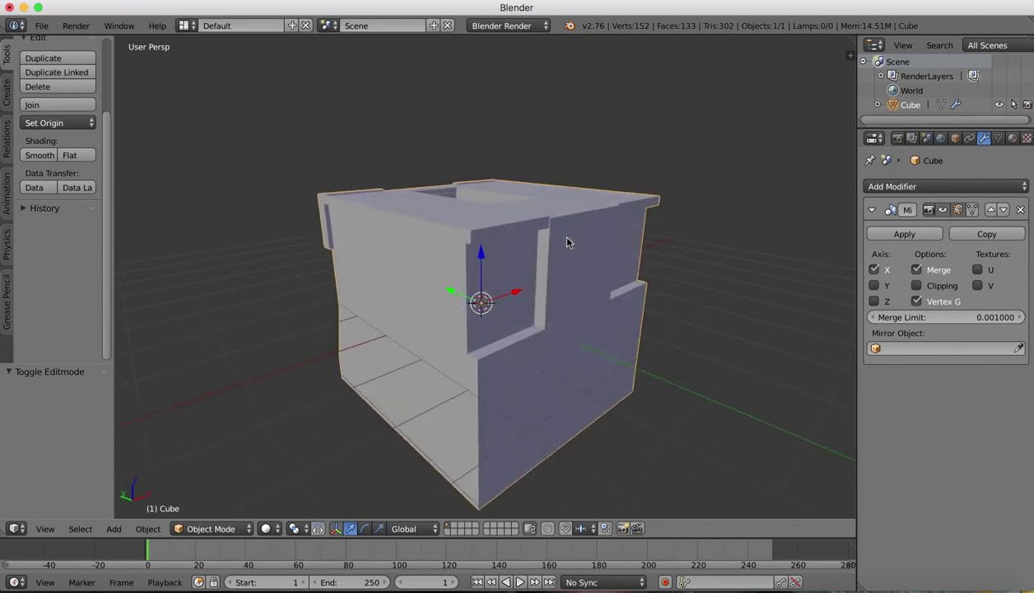
Examine the lower front of WALL-E's body in the render and blueprint reference images, and return to Blender.
left_click(833, 590)
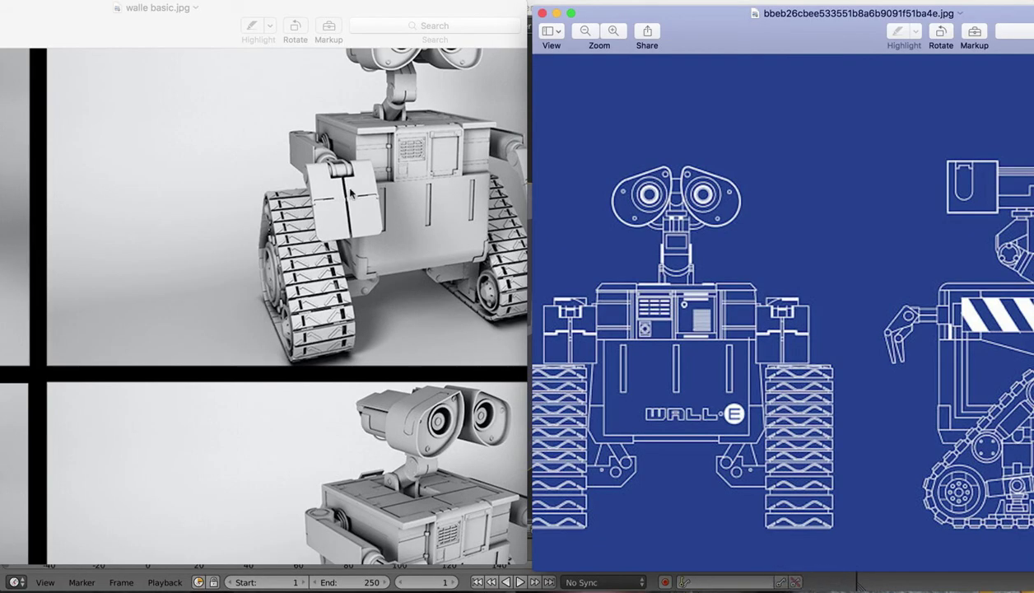
scroll(333, 186, "up", 3)
scroll(422, 202, "down", 1)
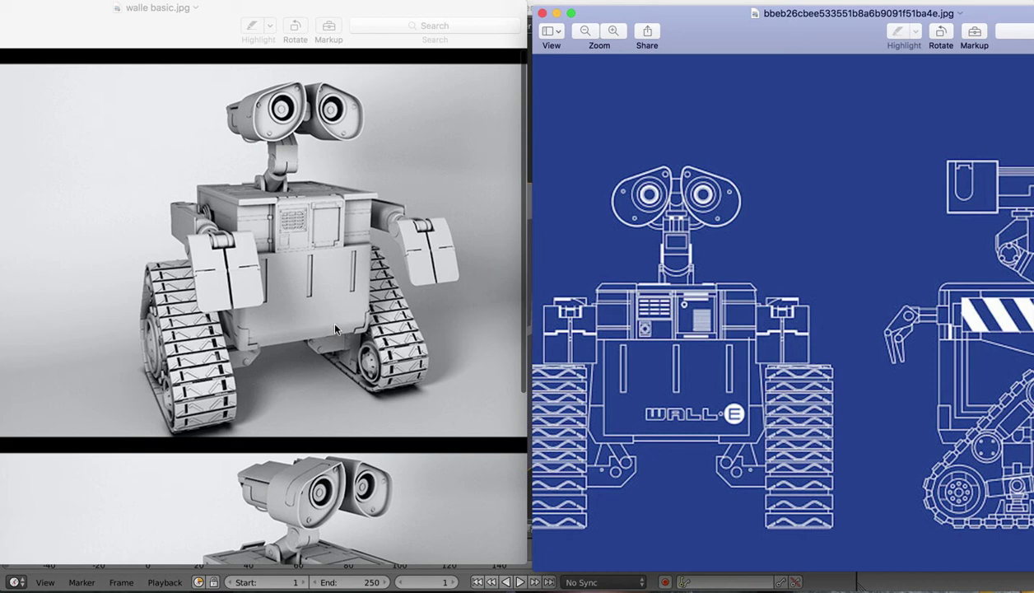
scroll(733, 362, "down", 3)
scroll(733, 362, "right", 1)
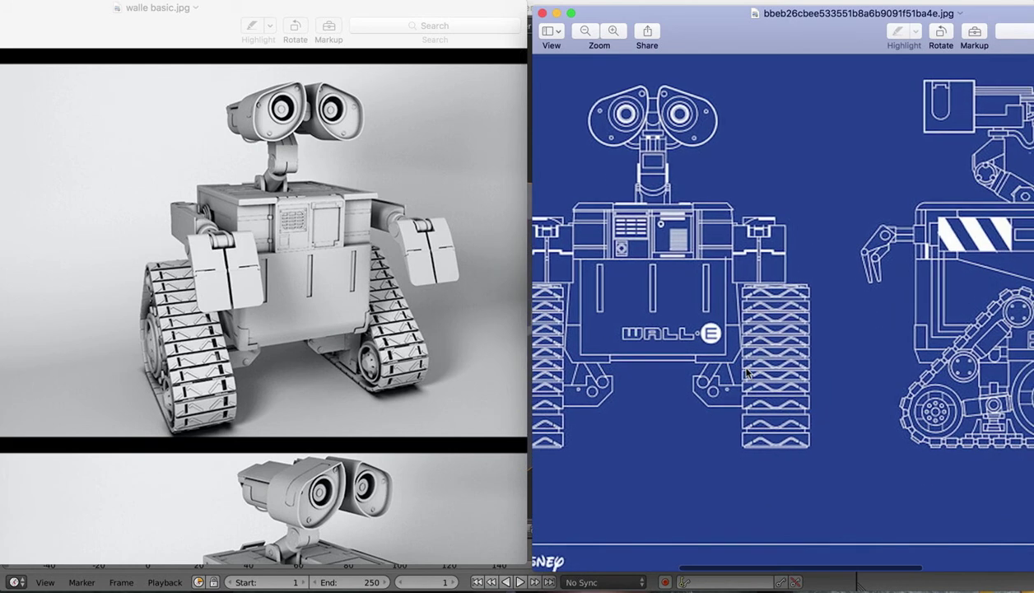
scroll(333, 334, "down", 5)
scroll(333, 333, "down", 6)
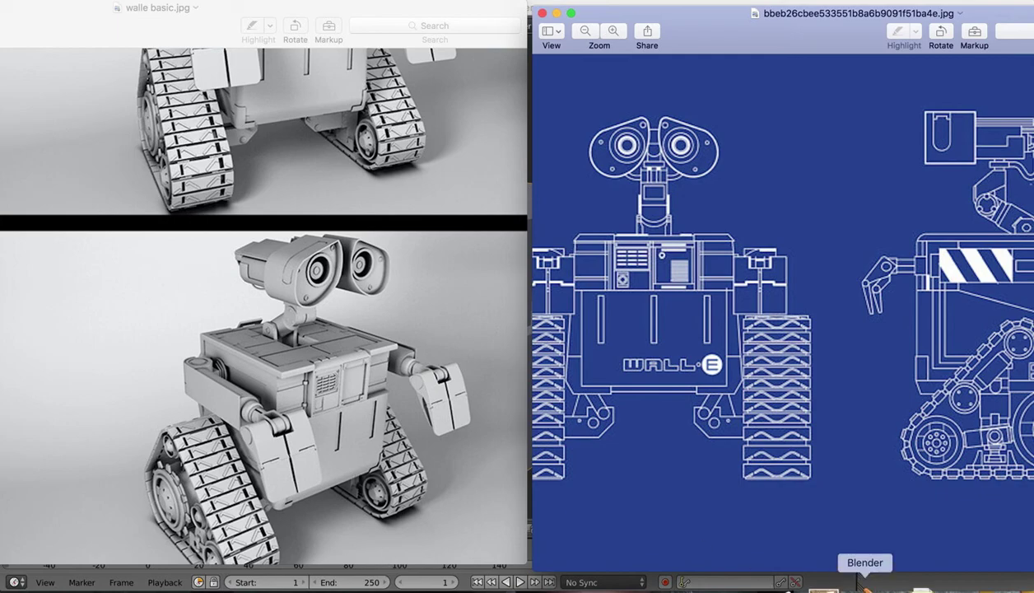
left_click(867, 575)
Switch the cube back to Edit Mode.
scroll(551, 275, "down", 1)
middle_click_drag(550, 275, 337, 439)
left_click(202, 528)
left_click(202, 497)
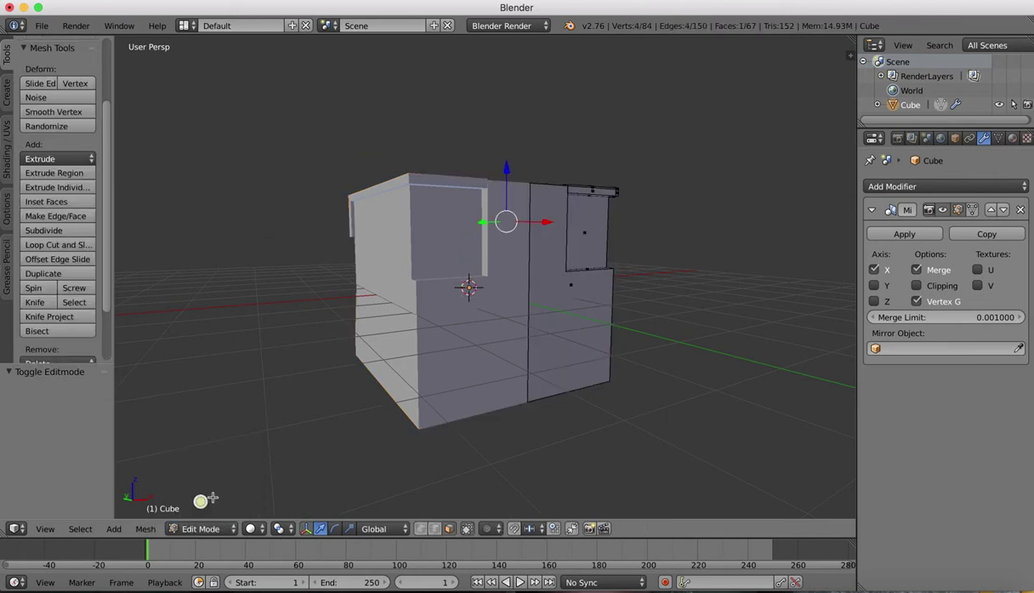
scroll(567, 314, "left", 10)
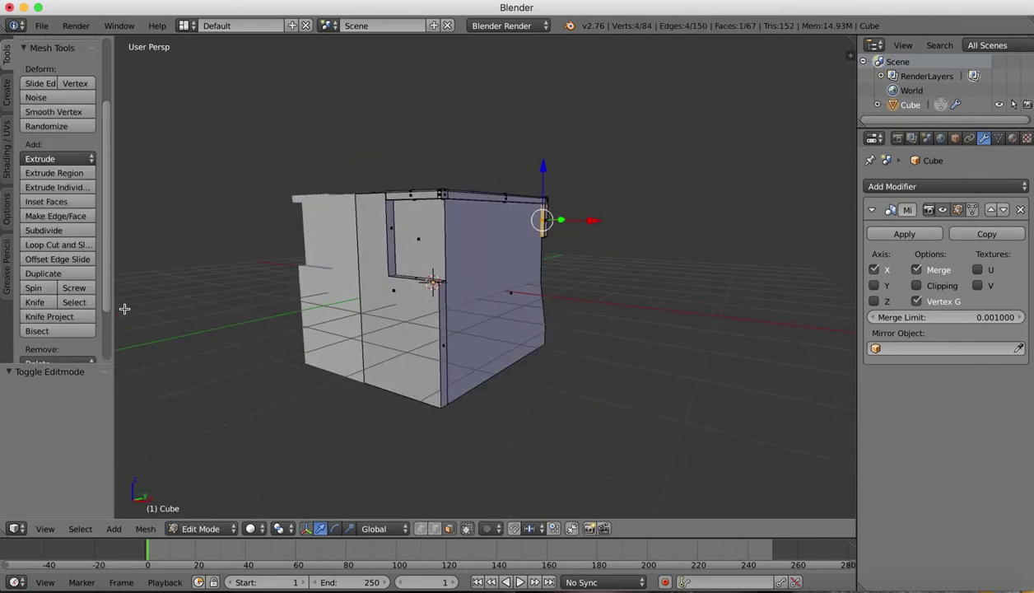
left_click(38, 305)
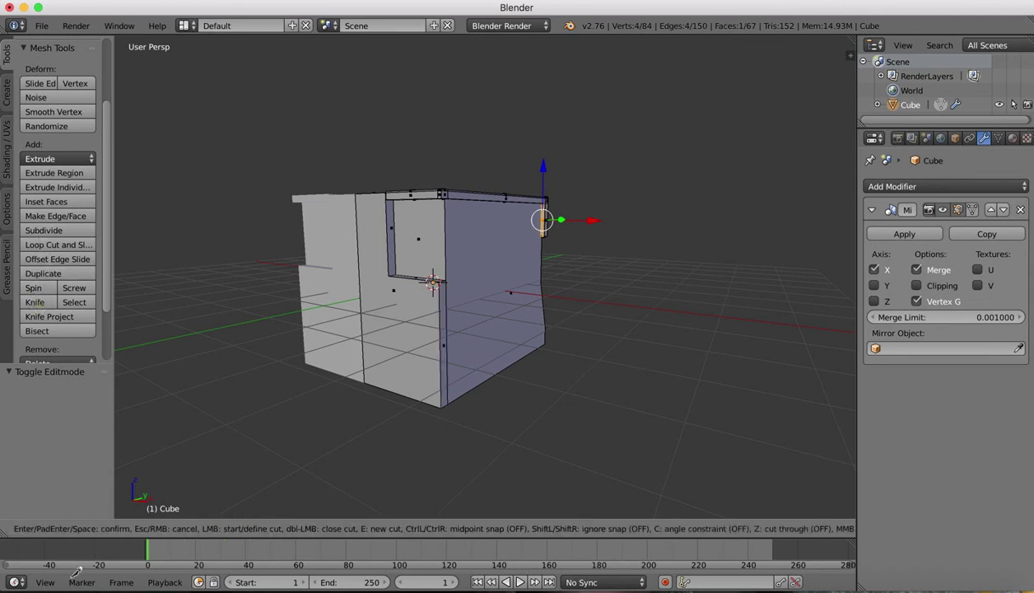
key("Escape")
In Front view, knife a horizontal, angle-constrained cut just above the body's bottom, from the outer edge to the centre line.
left_click(45, 529)
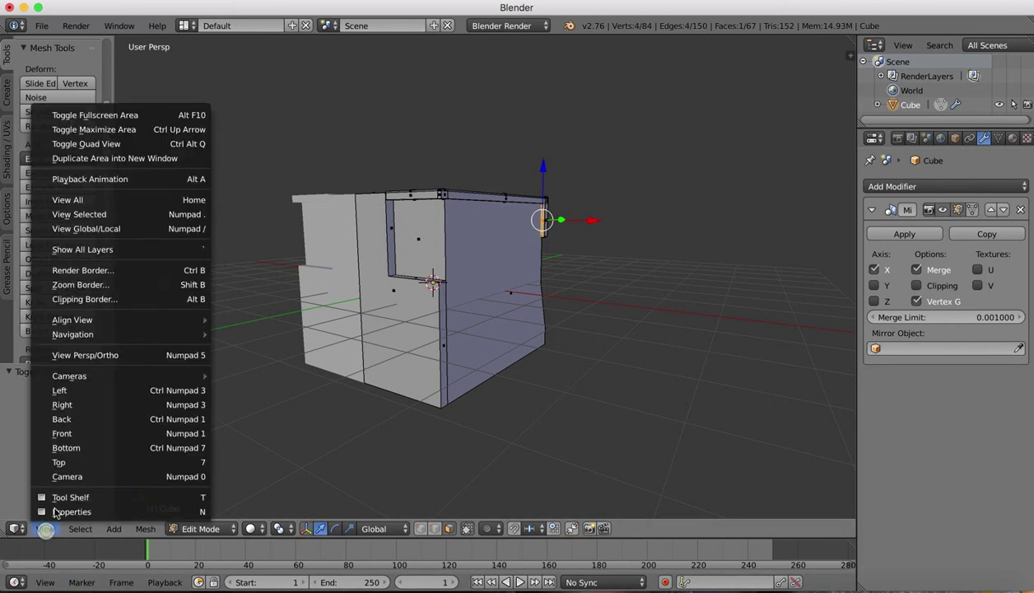
left_click(66, 434)
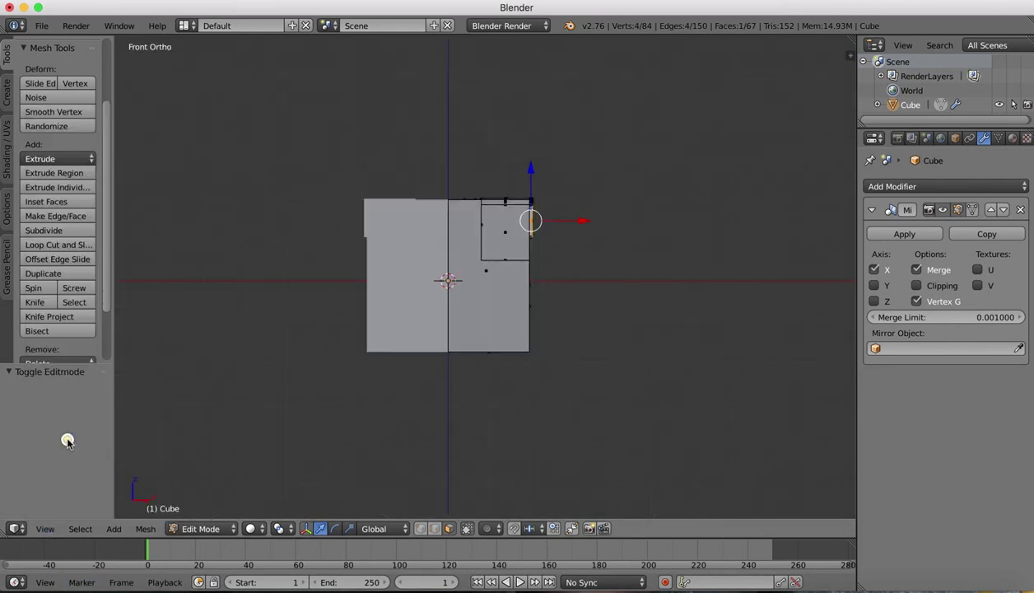
left_click(36, 301)
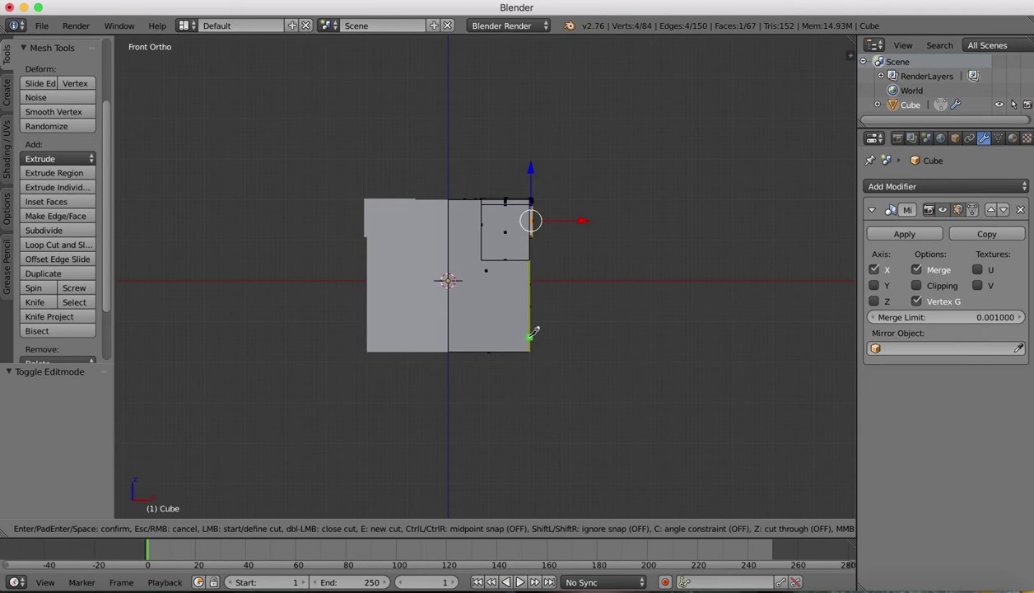
left_click(529, 336)
key("c")
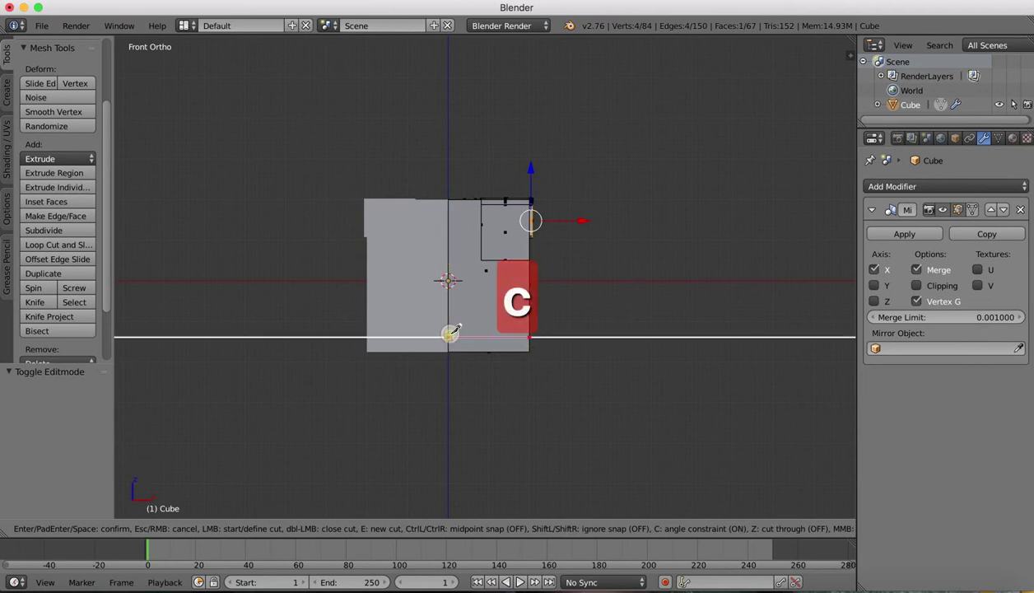
left_click(448, 335)
key("Return")
Select the bottom front edge below the new cut and move it inward about 0.074 along Y.
middle_click_drag(449, 335, 479, 303)
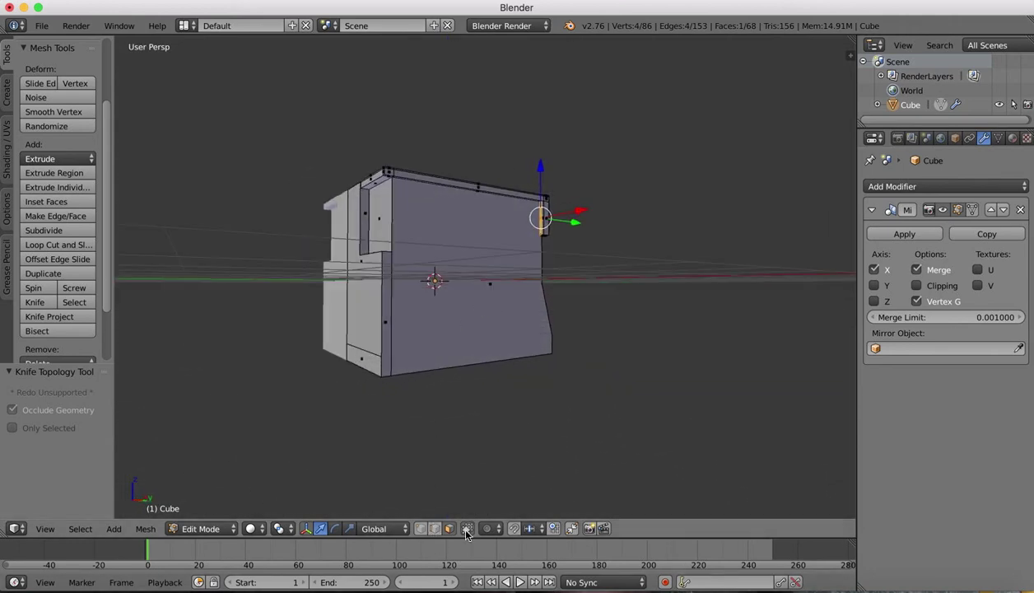
left_click(434, 529)
right_click(364, 366)
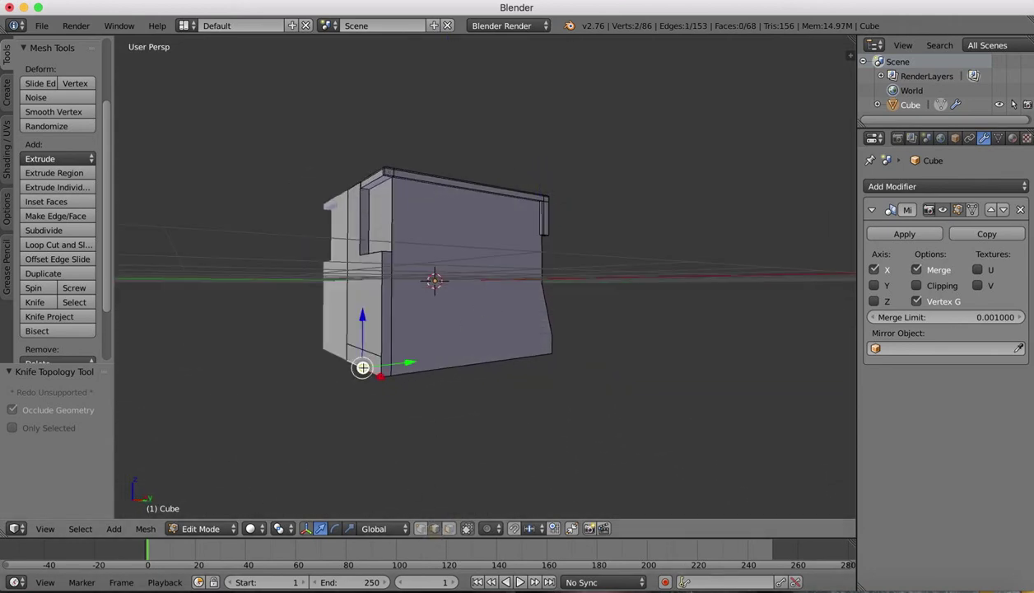
left_click_drag(410, 361, 413, 361)
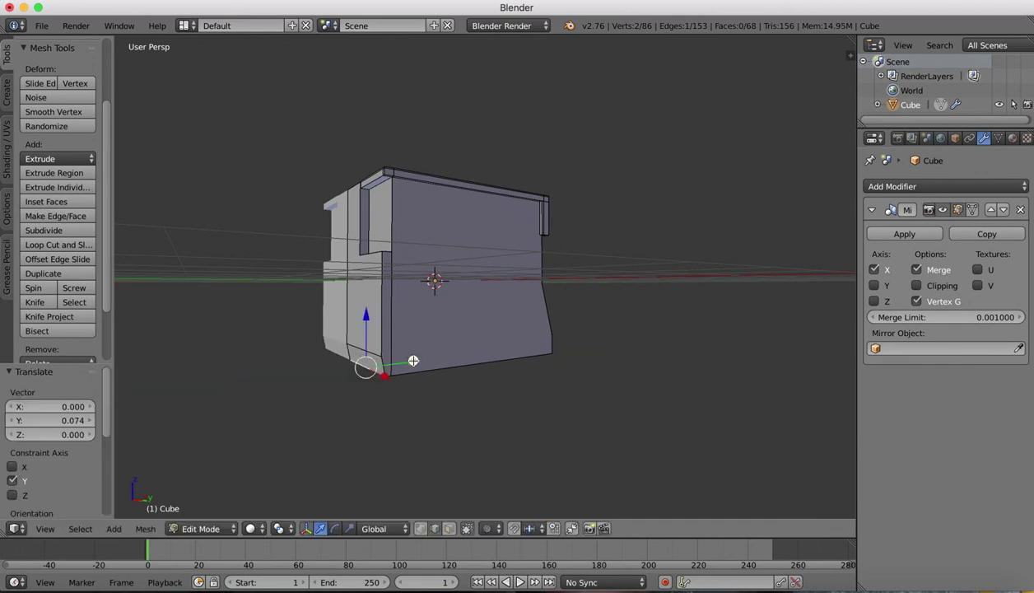
Compare the side profile of the slanted lower front with the WALL-E reference images.
middle_click_drag(452, 317, 453, 318)
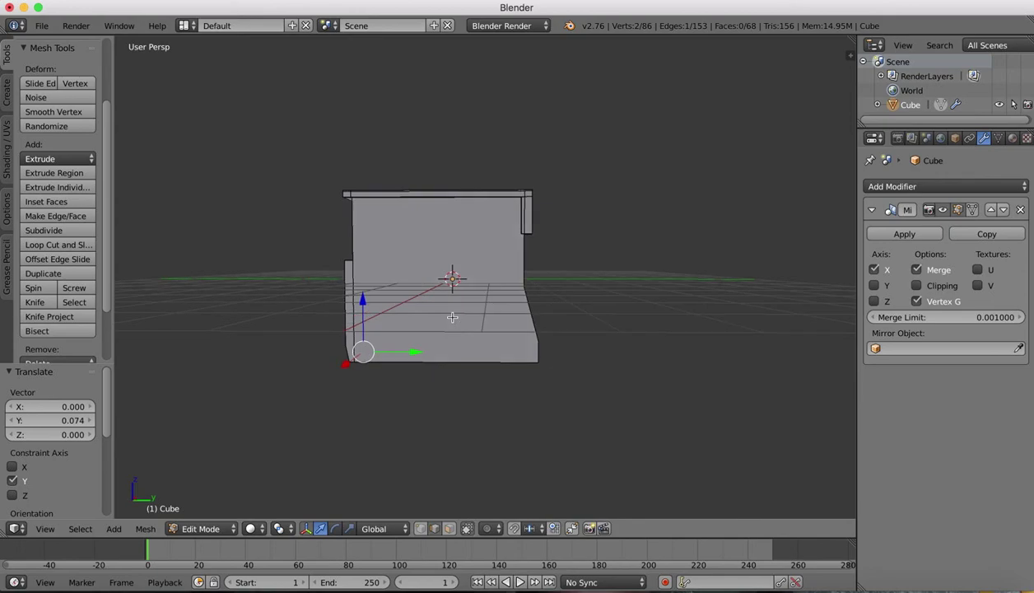
mouse_move(942, 590)
left_click(831, 586)
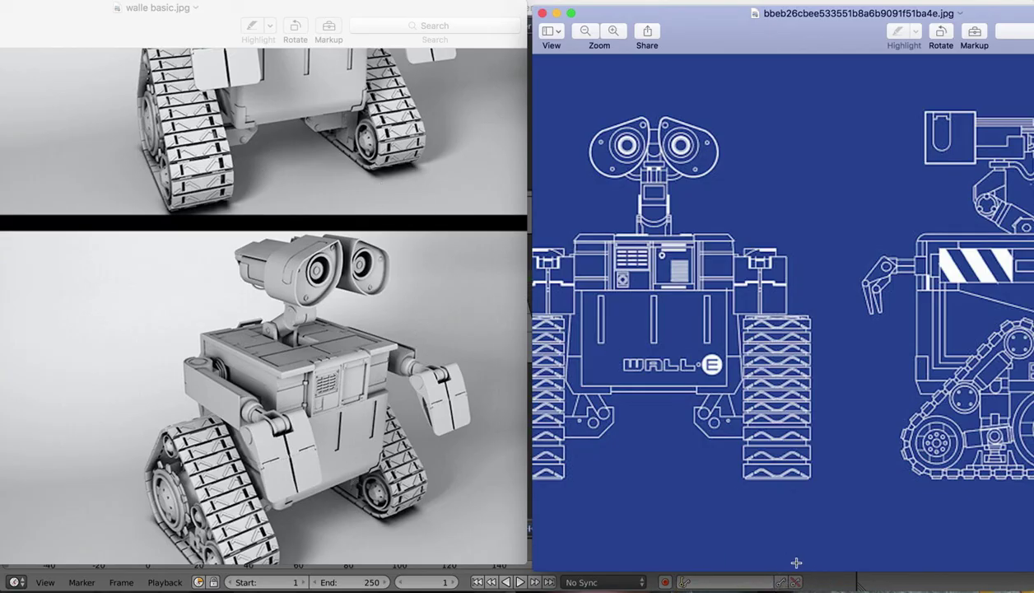
left_click(859, 586)
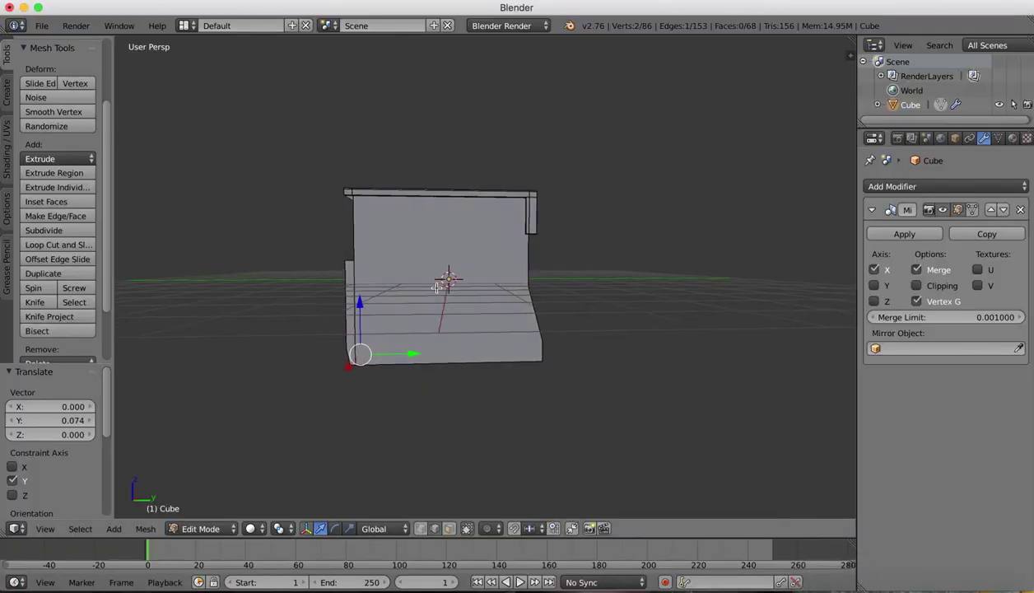
Inspect the body mesh from the sides, back, front and above, including the slanted lower front strip.
scroll(436, 287, "right", 10)
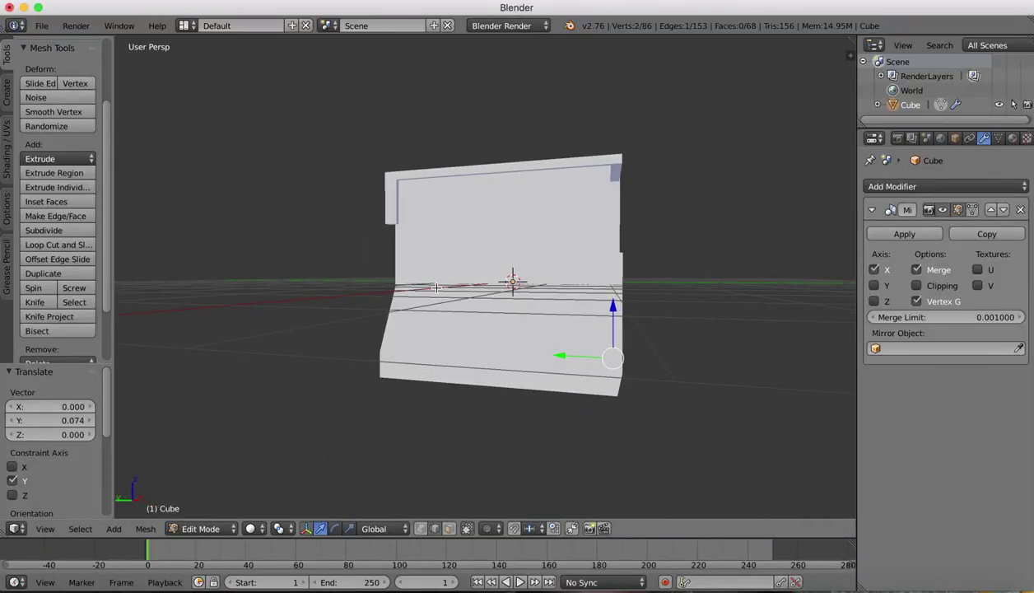
scroll(436, 287, "right", 10)
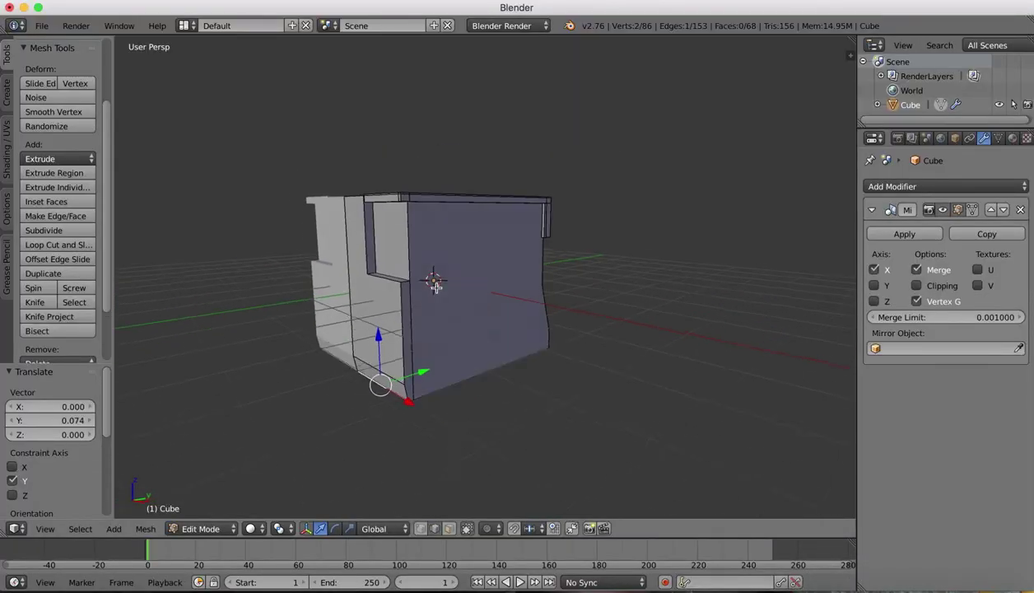
scroll(437, 287, "right", 10)
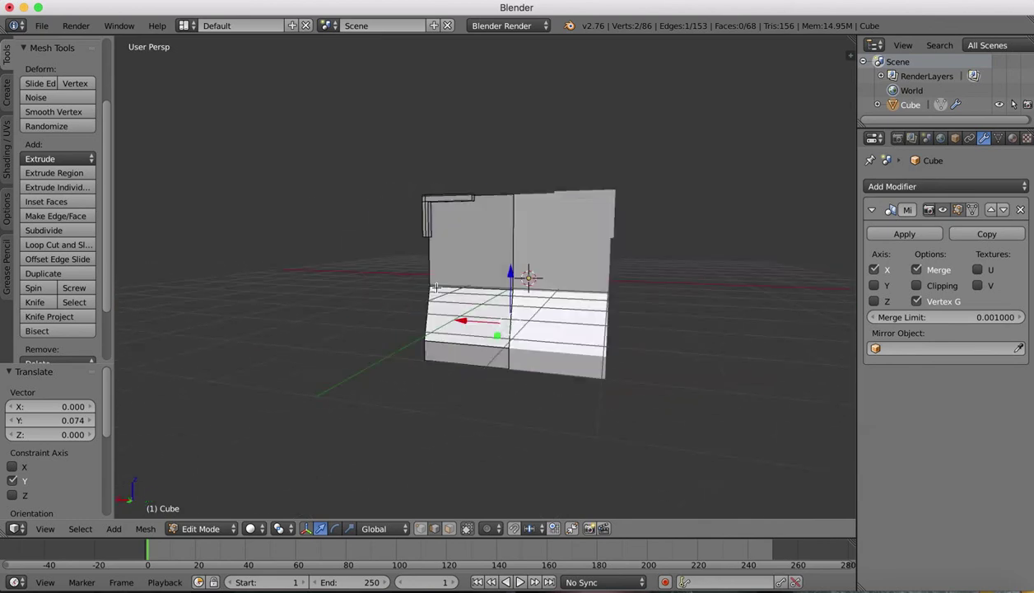
scroll(437, 286, "right", 10)
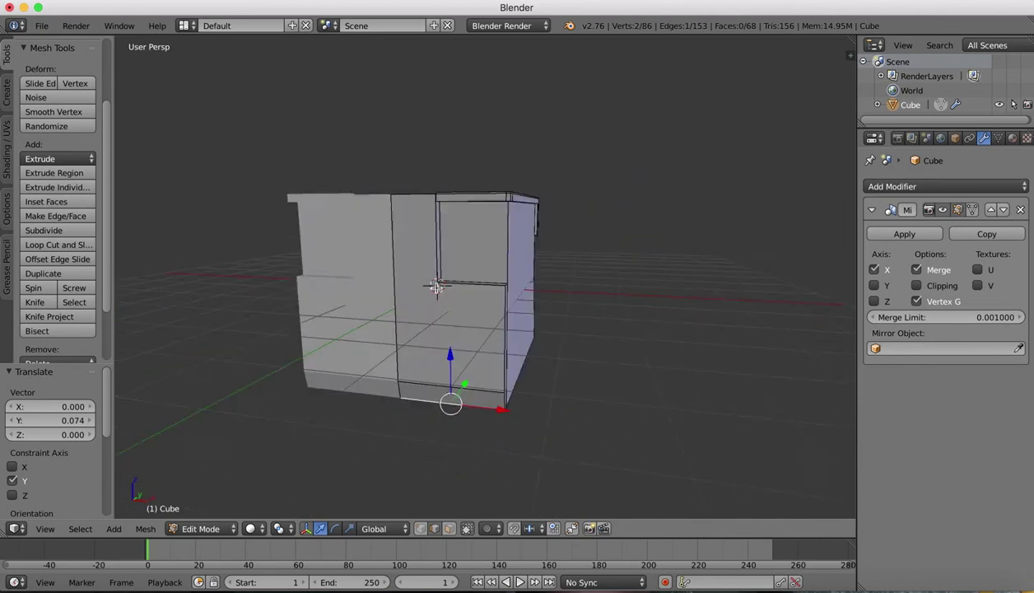
scroll(437, 287, "left", 10)
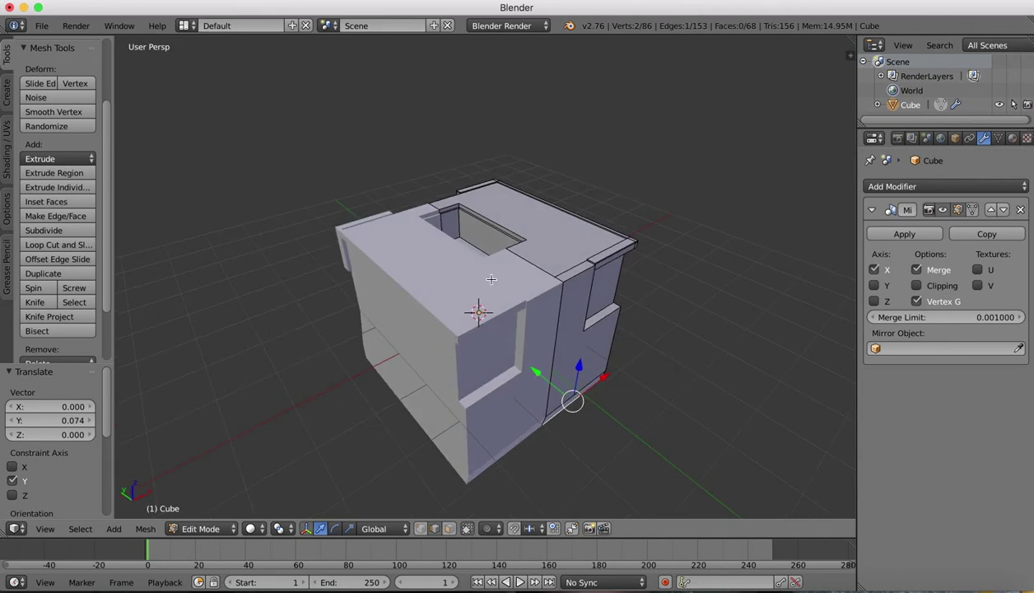
scroll(490, 279, "right", 8)
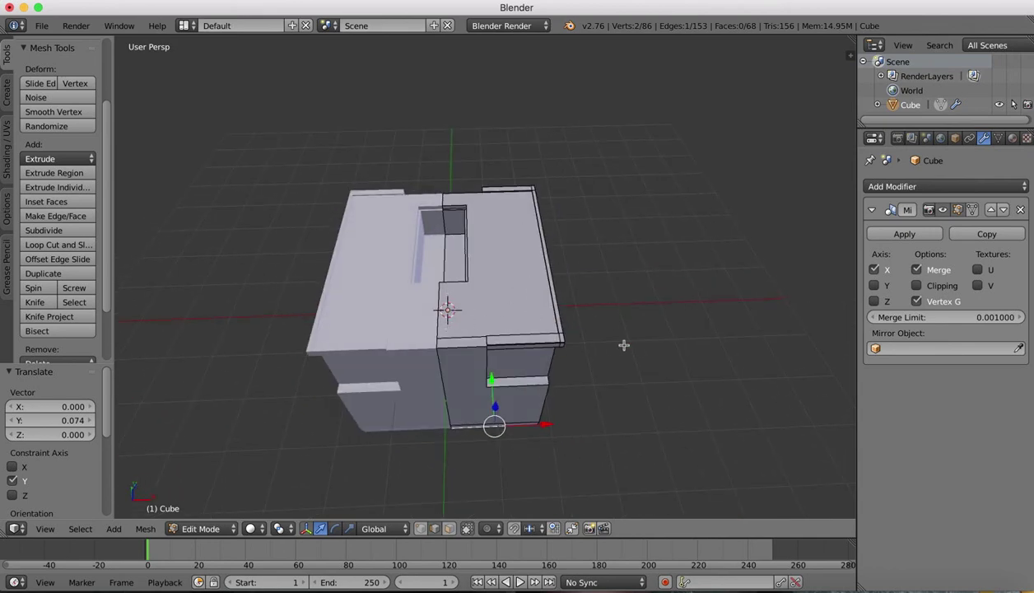
scroll(624, 346, "down", 6)
scroll(621, 239, "right", 8)
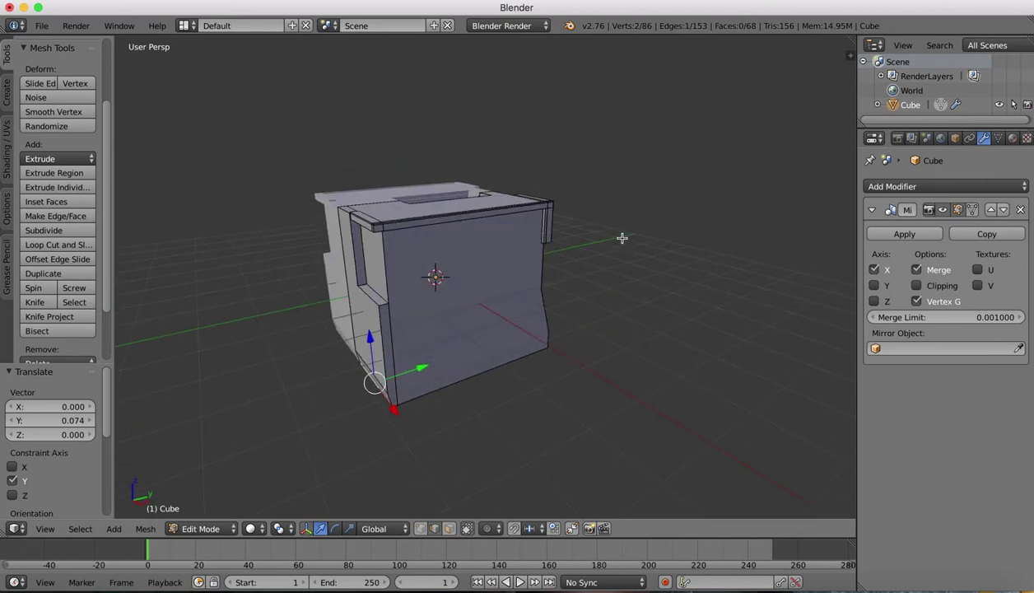
scroll(622, 238, "right", 10)
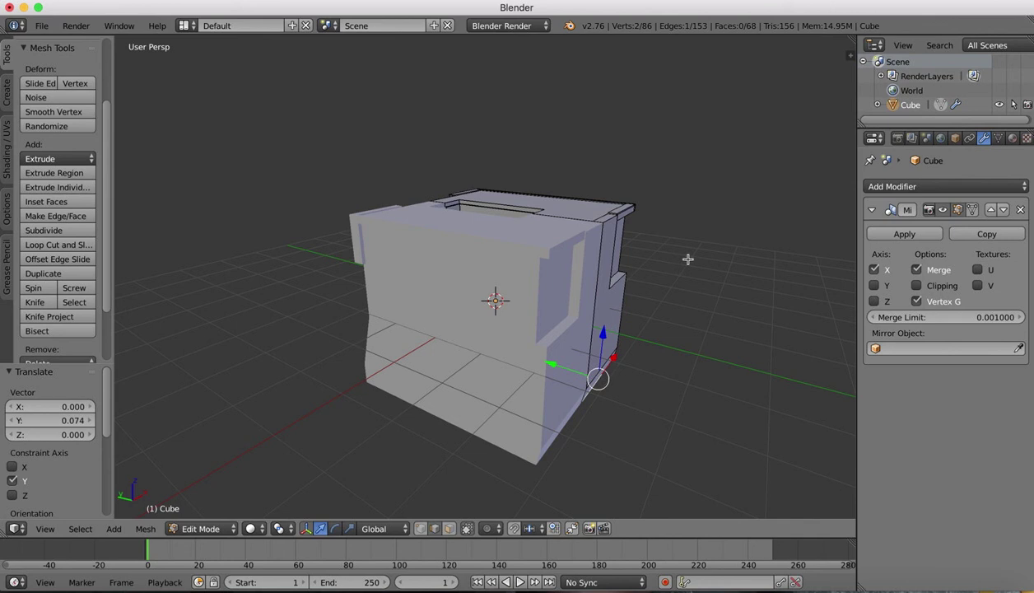
scroll(688, 259, "right", 8)
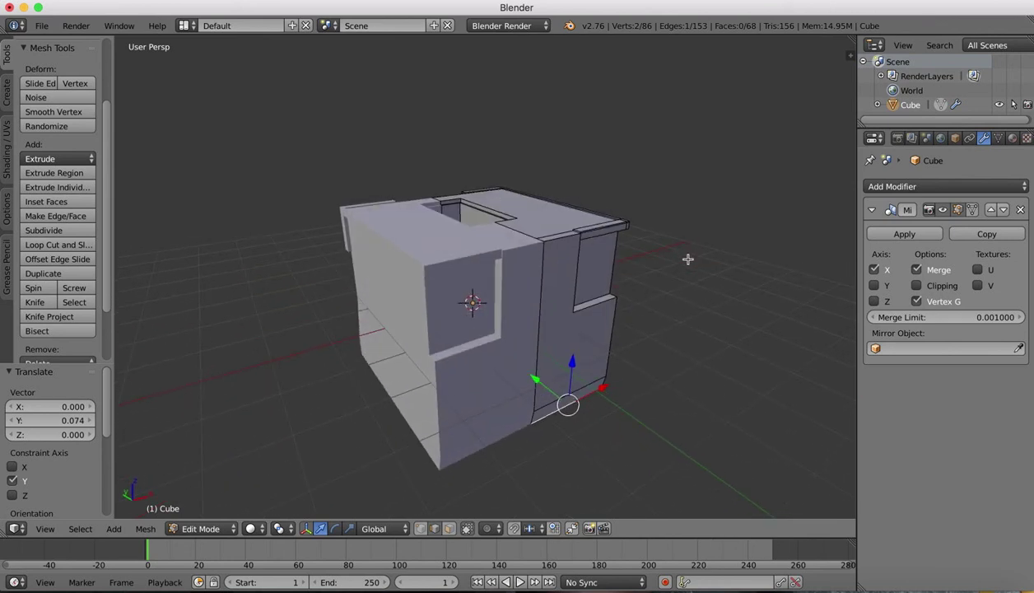
scroll(688, 260, "down", 5)
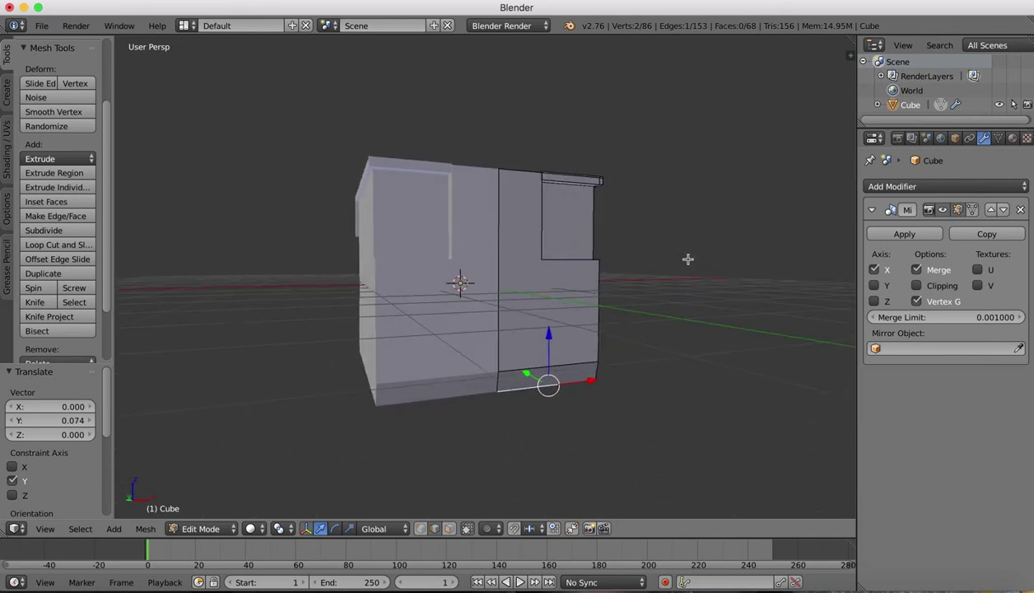
scroll(687, 259, "left", 5)
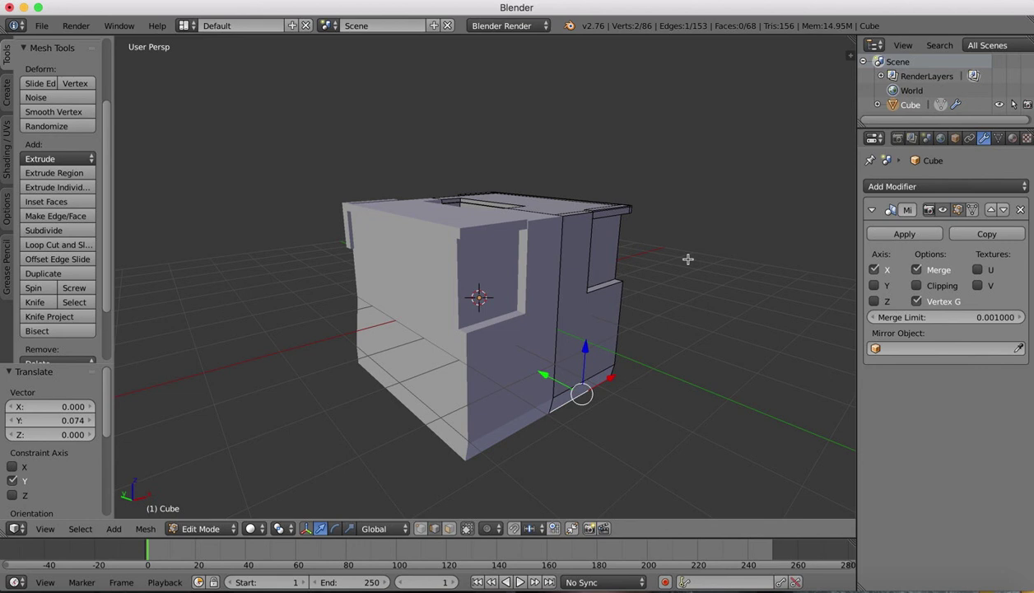
scroll(688, 259, "left", 8)
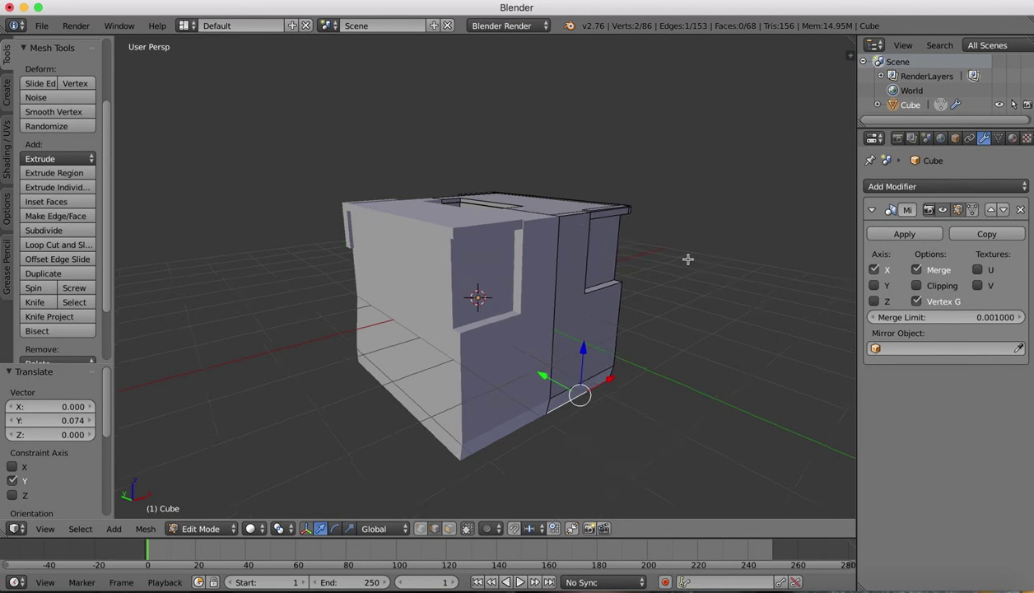